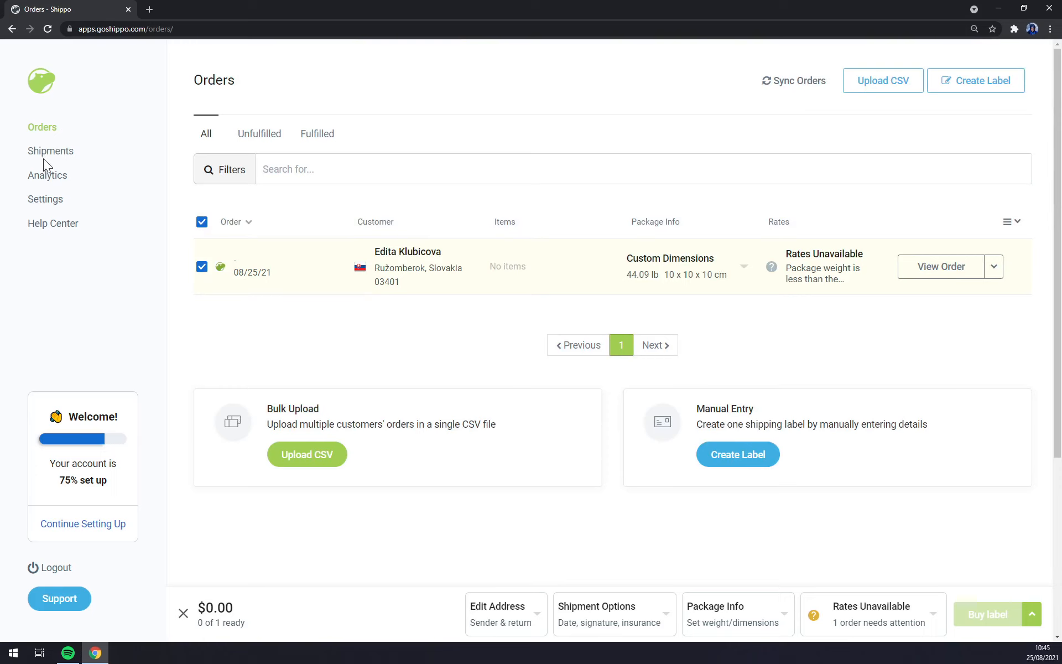
Step: Look over the empty Shipments list
scroll(608, 332, "down", 5)
scroll(609, 331, "up", 5)
left_click(73, 156)
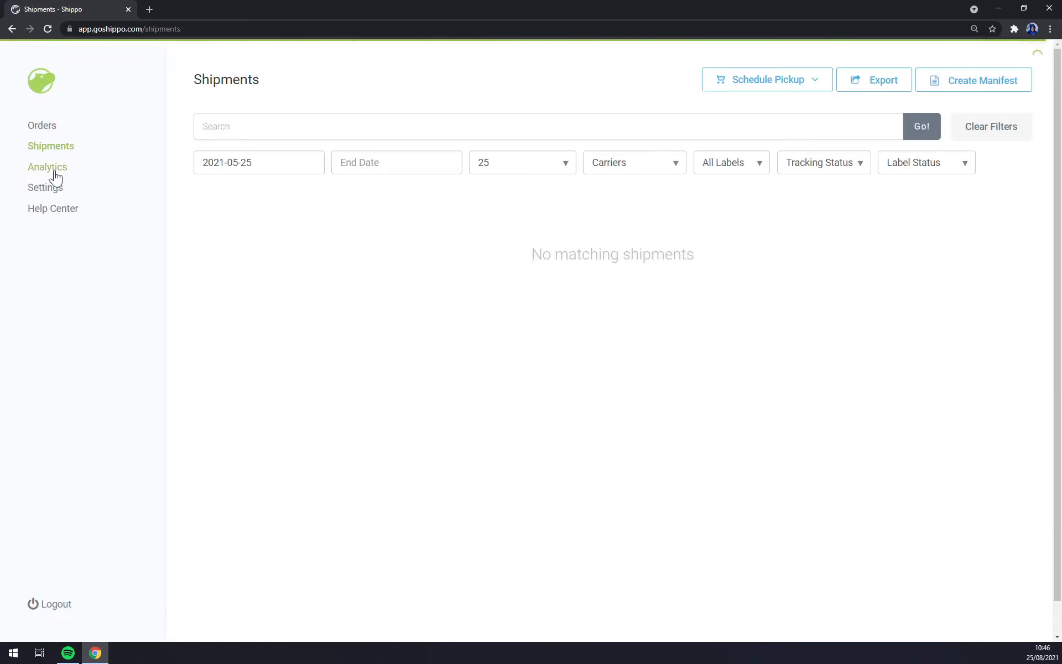
Step: Open the Analytics overview and bring up the settings sections in the sidebar
left_click(54, 174)
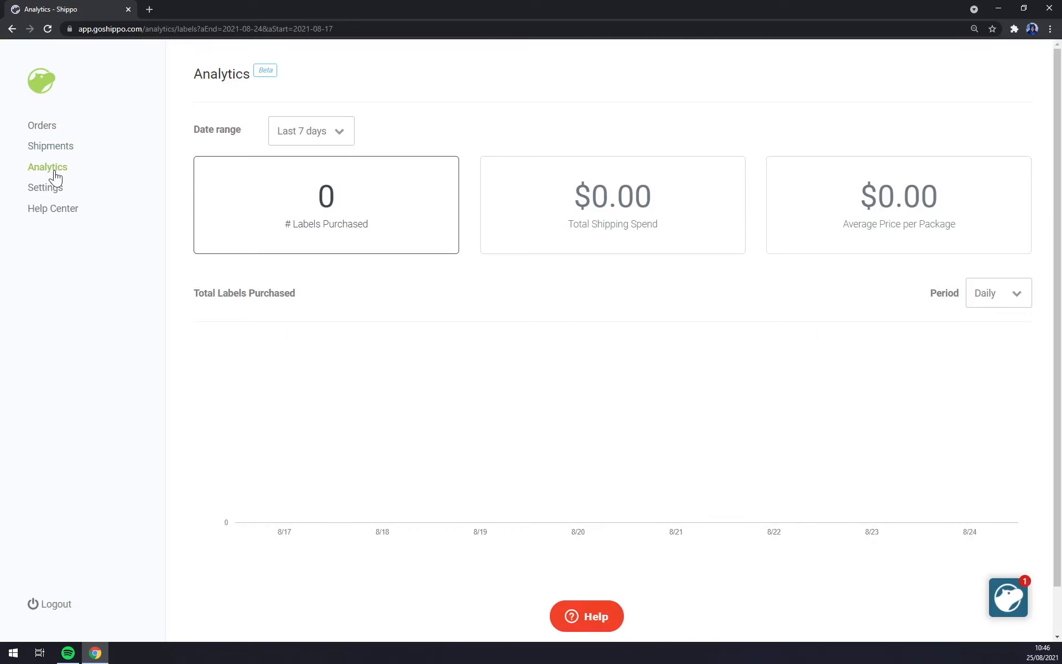
left_click(57, 187)
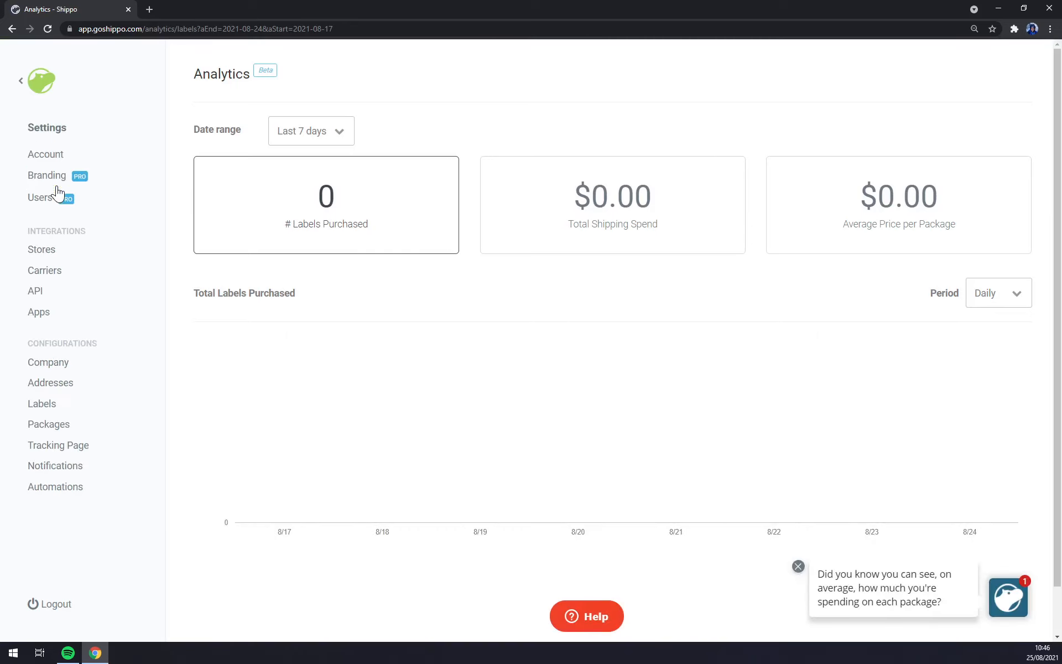
left_click(25, 80)
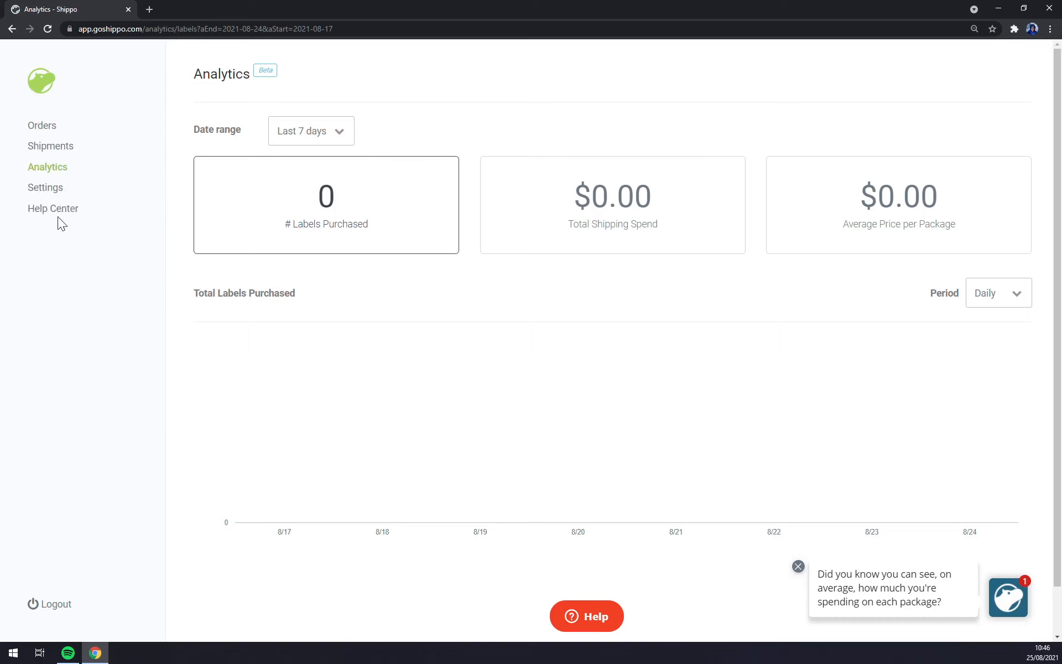
left_click(55, 189)
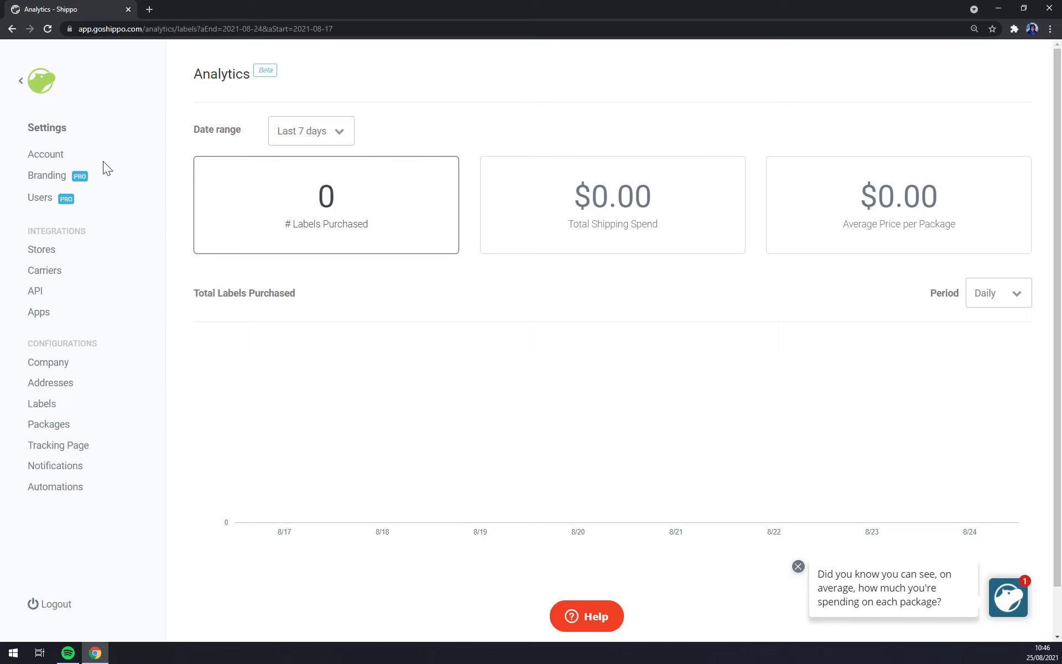
Step: Review the Account settings' Plan, Billing and Profile tabs
left_click(49, 154)
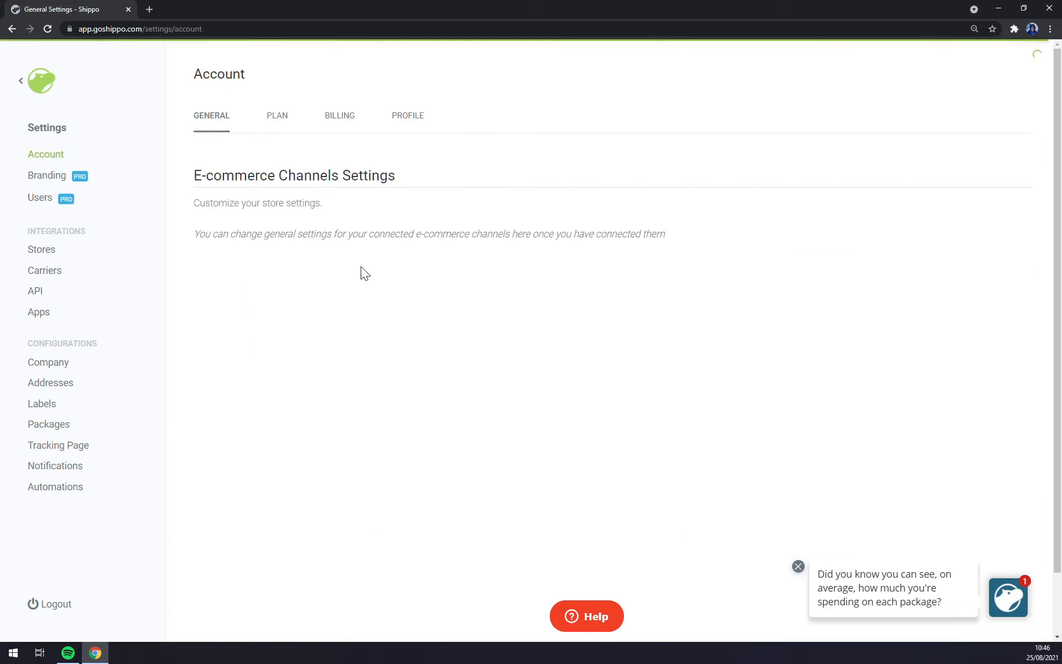
left_click(283, 123)
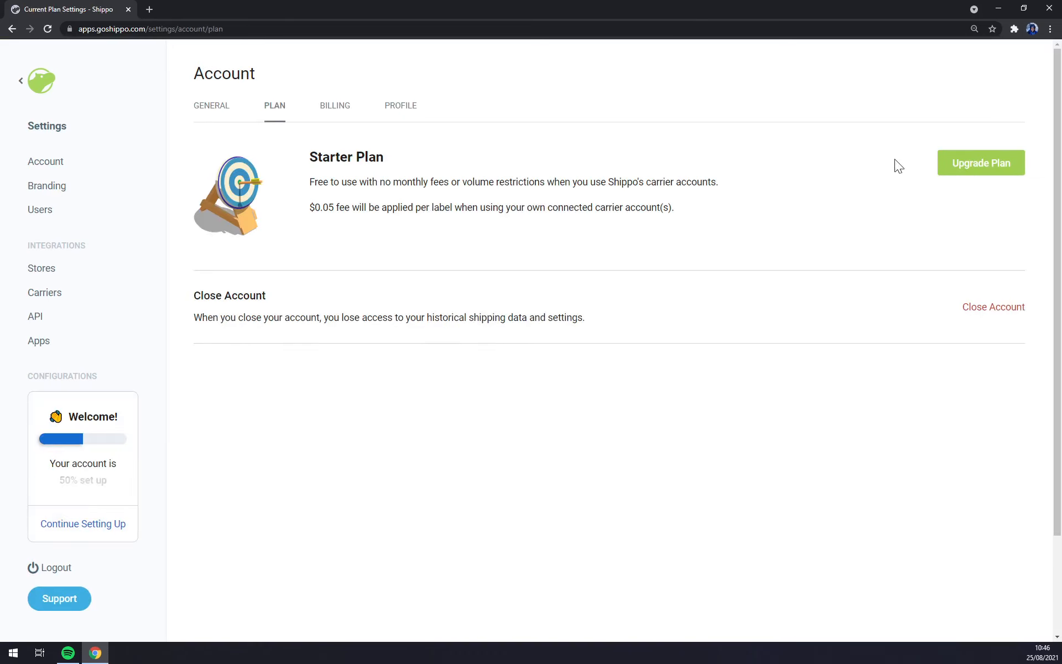
left_click(338, 106)
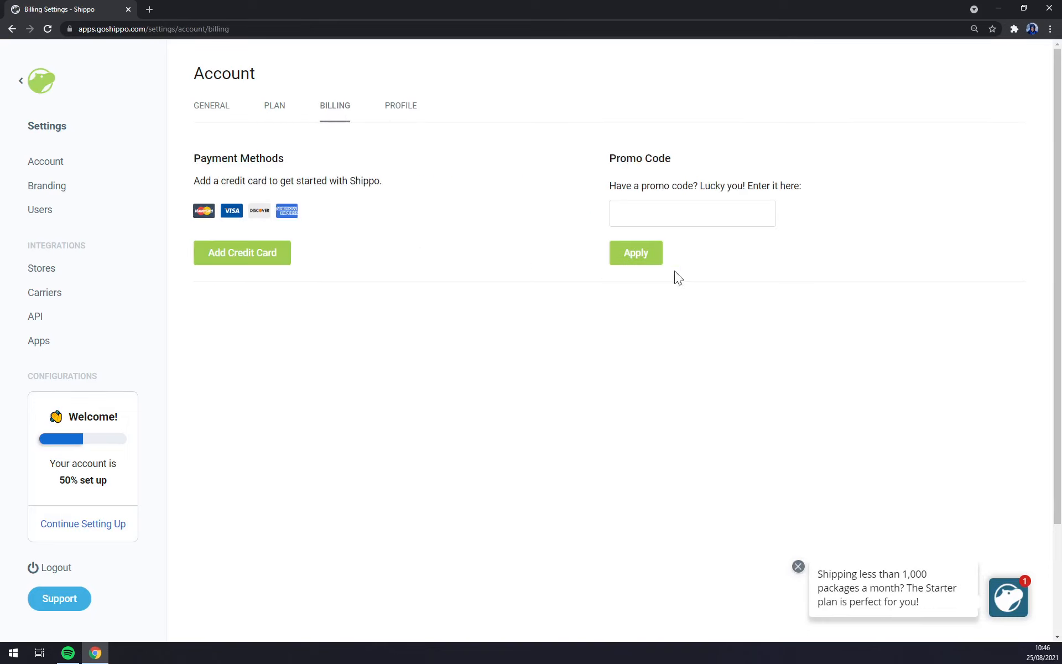
left_click(401, 113)
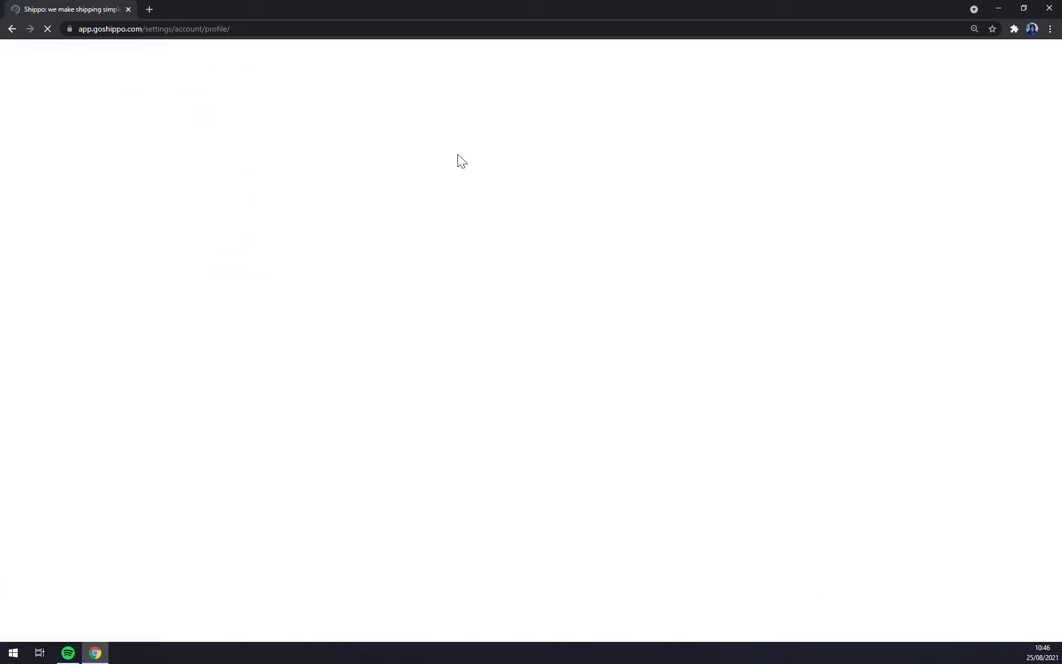
Step: Check the Branding settings, then view the Stores page for connecting e-commerce platforms
scroll(448, 301, "down", 1)
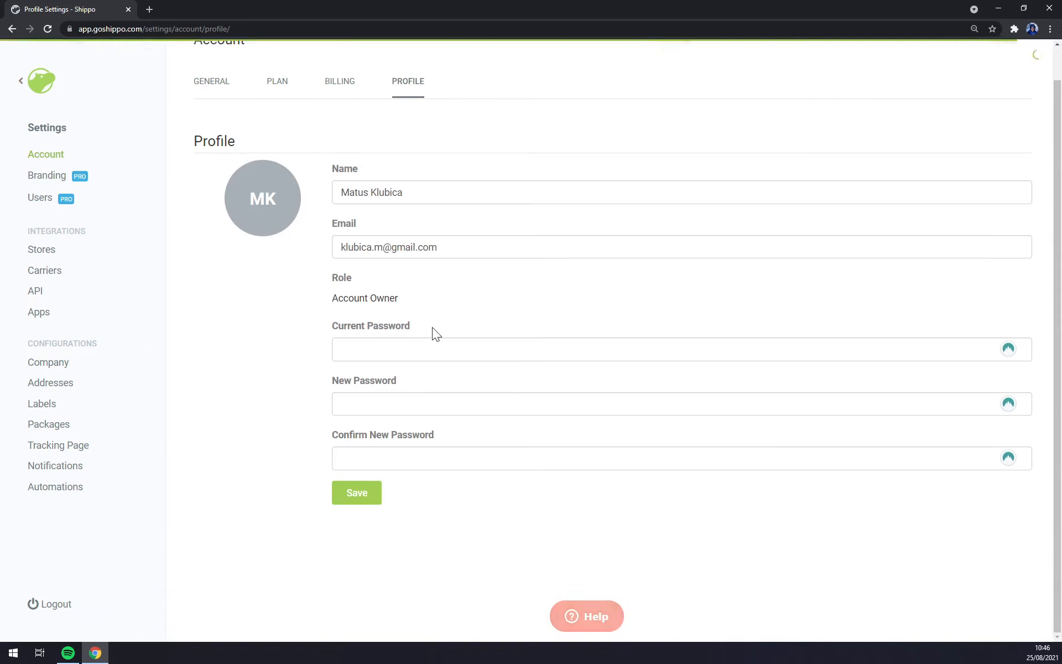
left_click(45, 176)
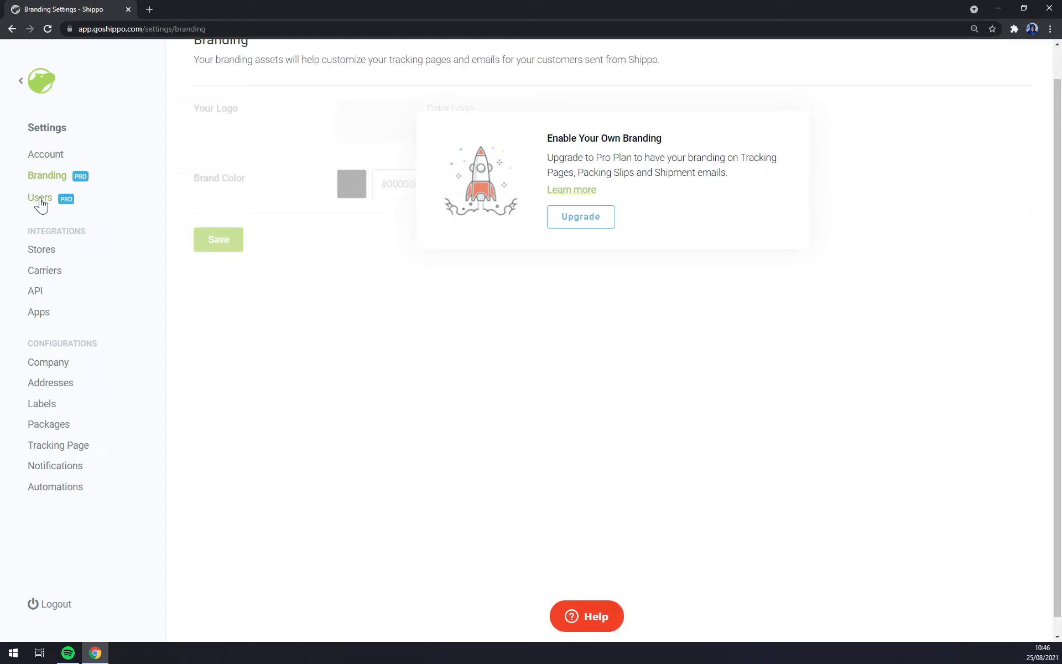
left_click(47, 253)
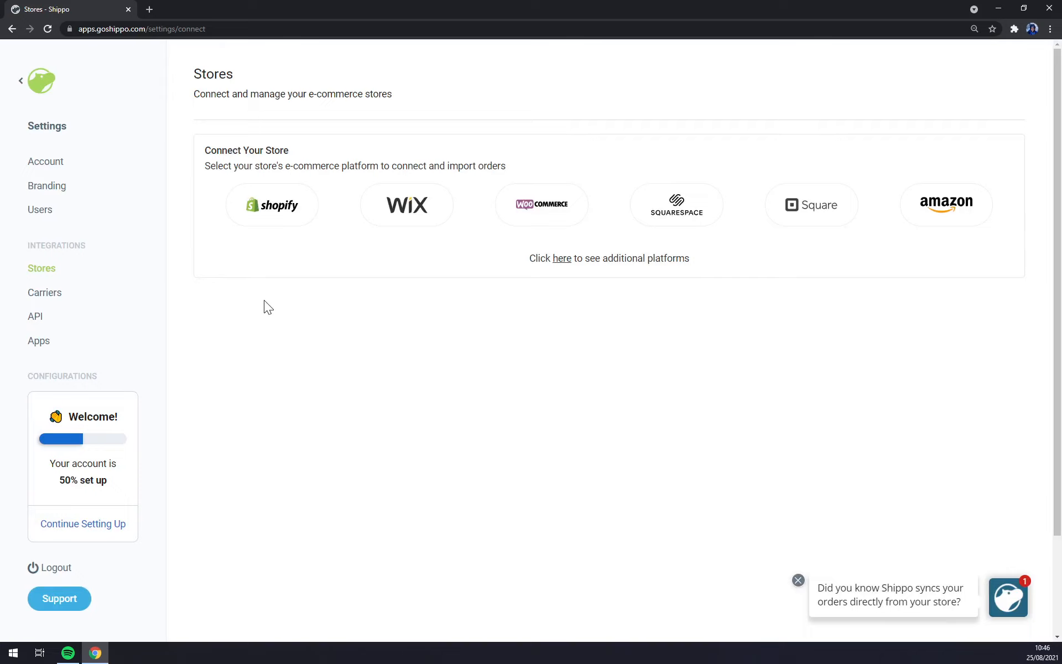
Step: Search 'shopify' in a new Chrome tab and open Shopify's site
left_click(146, 10)
type("shopi")
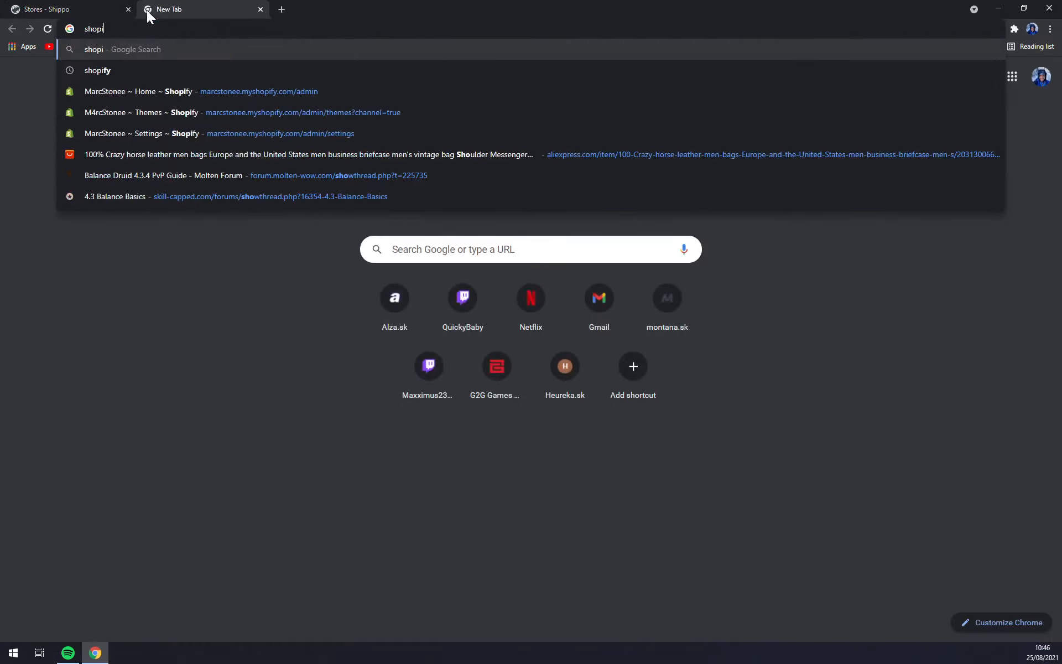
type("fy")
key("Return")
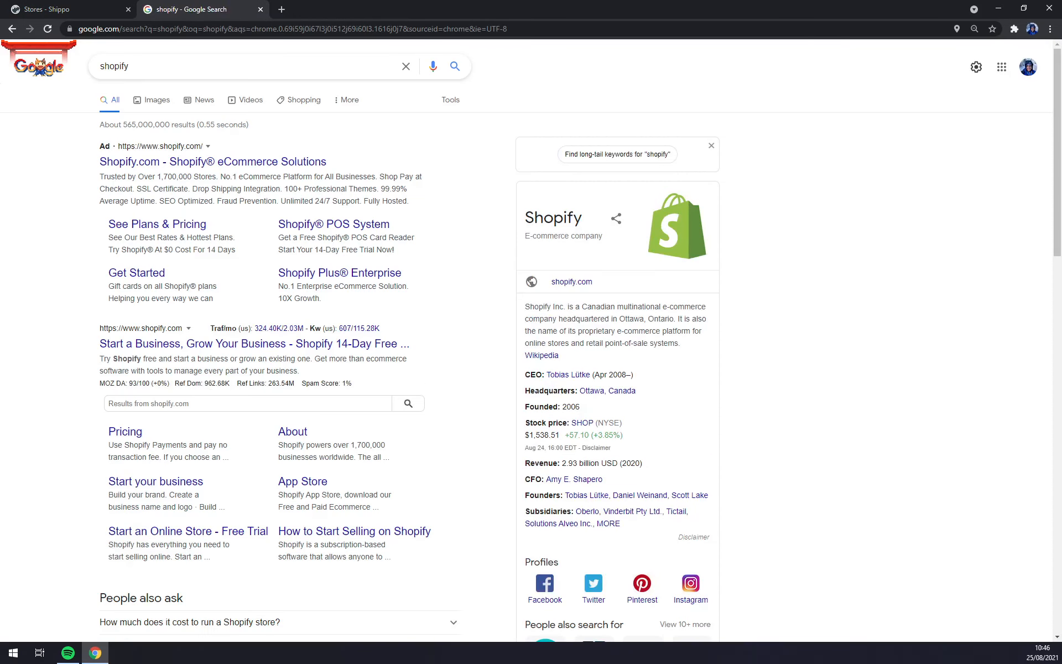
left_click(123, 161)
Step: Dismiss the plan chooser on Shopify's free-trial page, then return to the Shippo Stores tab
left_click(81, 9)
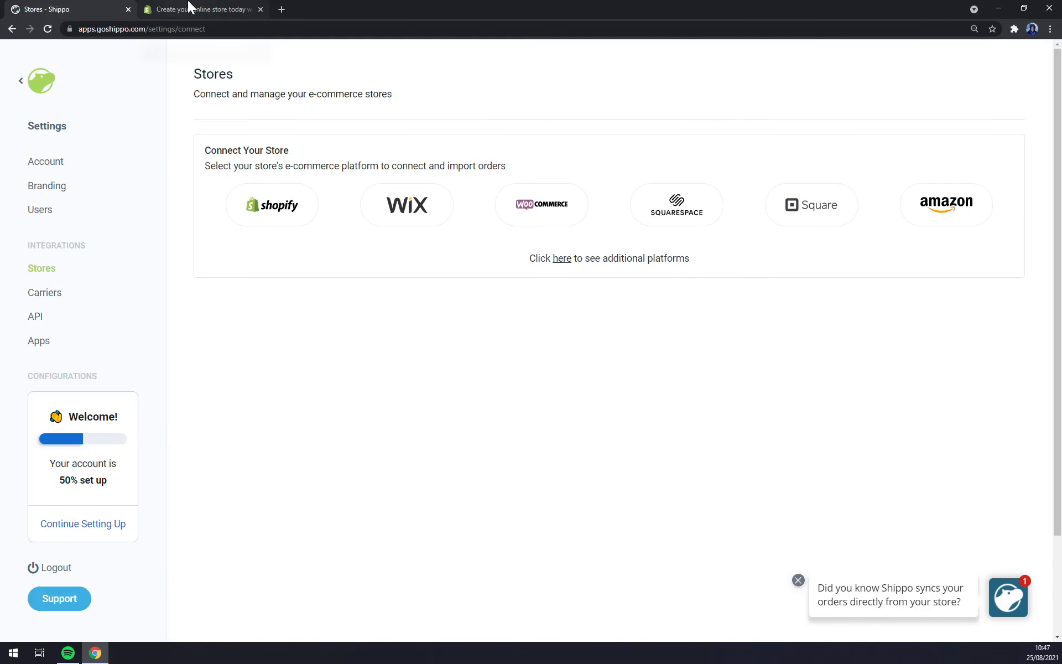
left_click(188, 7)
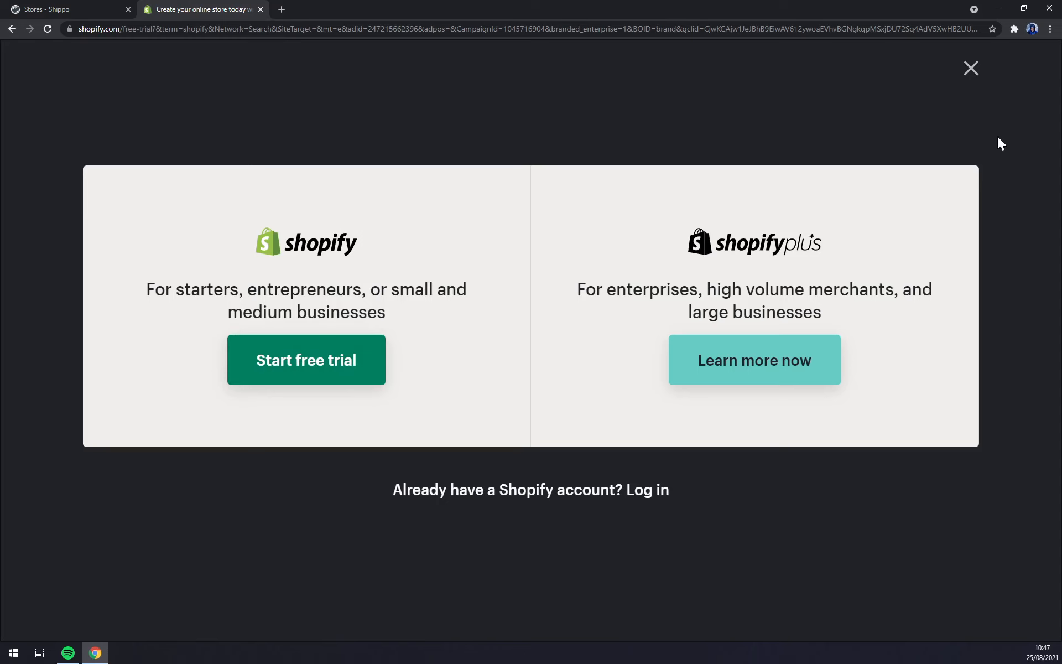
left_click(971, 68)
scroll(443, 456, "down", 6)
scroll(447, 464, "up", 2)
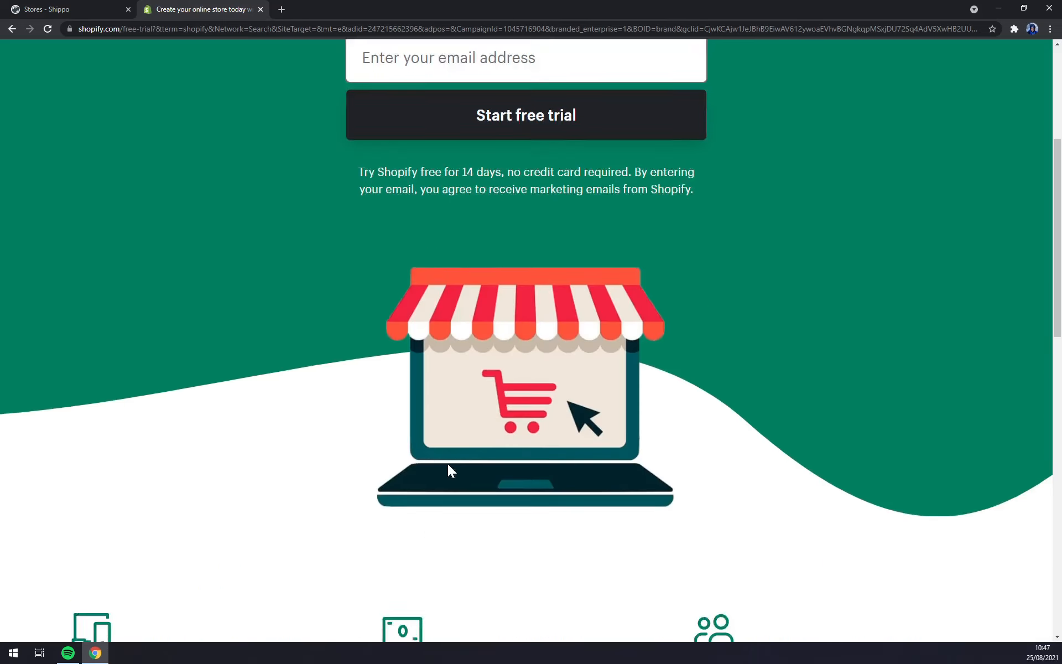
scroll(446, 463, "up", 5)
left_click(72, 8)
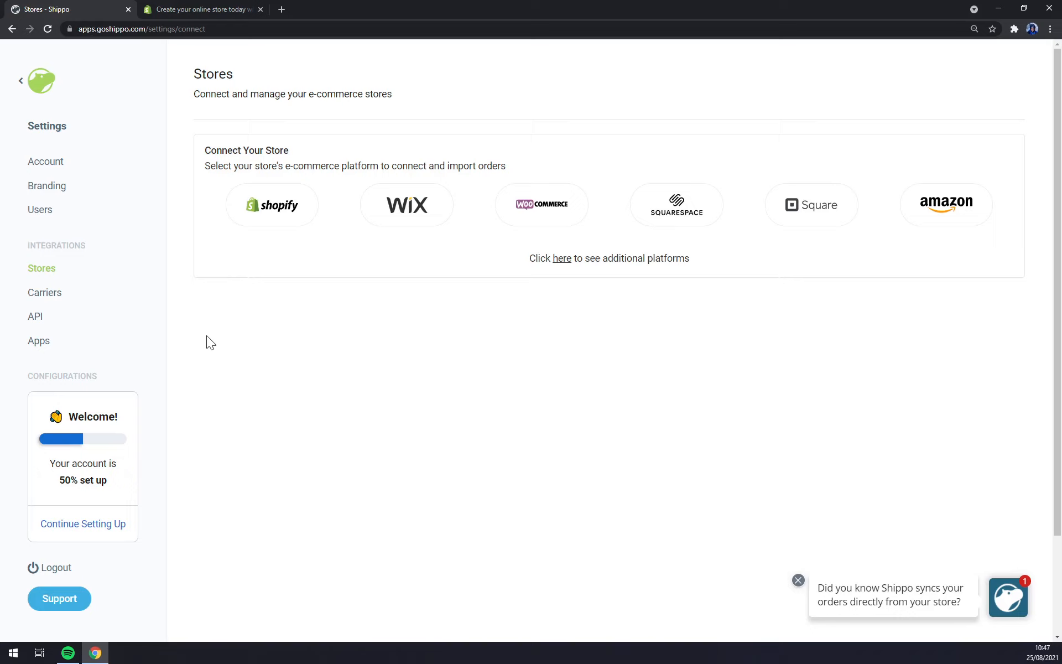
Step: Preview the Shopify connection page, close the free-trial tab, and go back to Stores
left_click(272, 211)
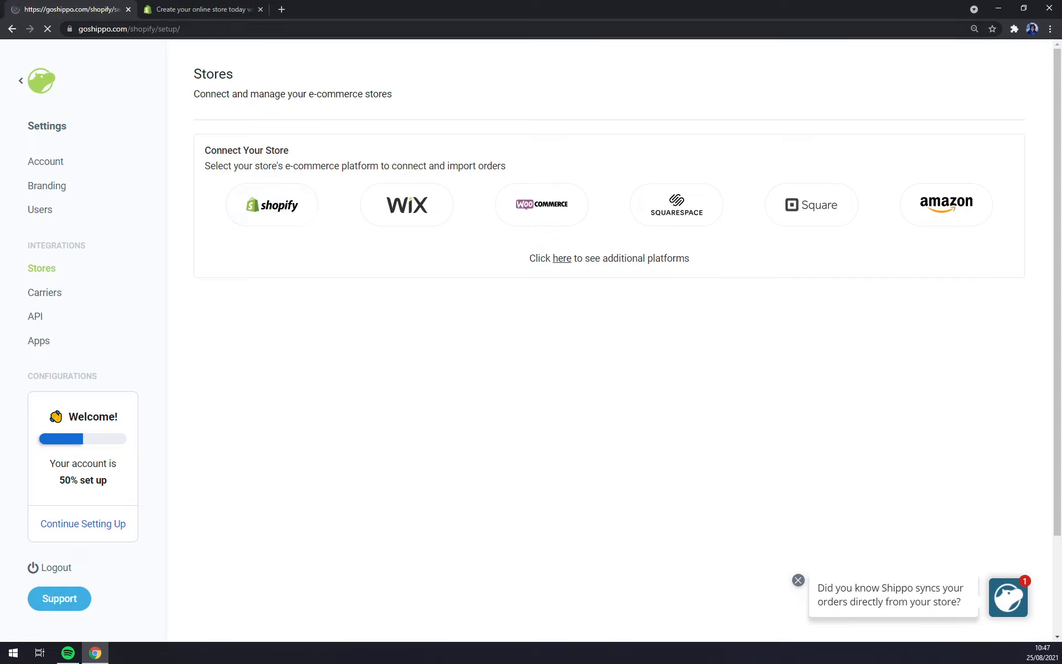
left_click(259, 10)
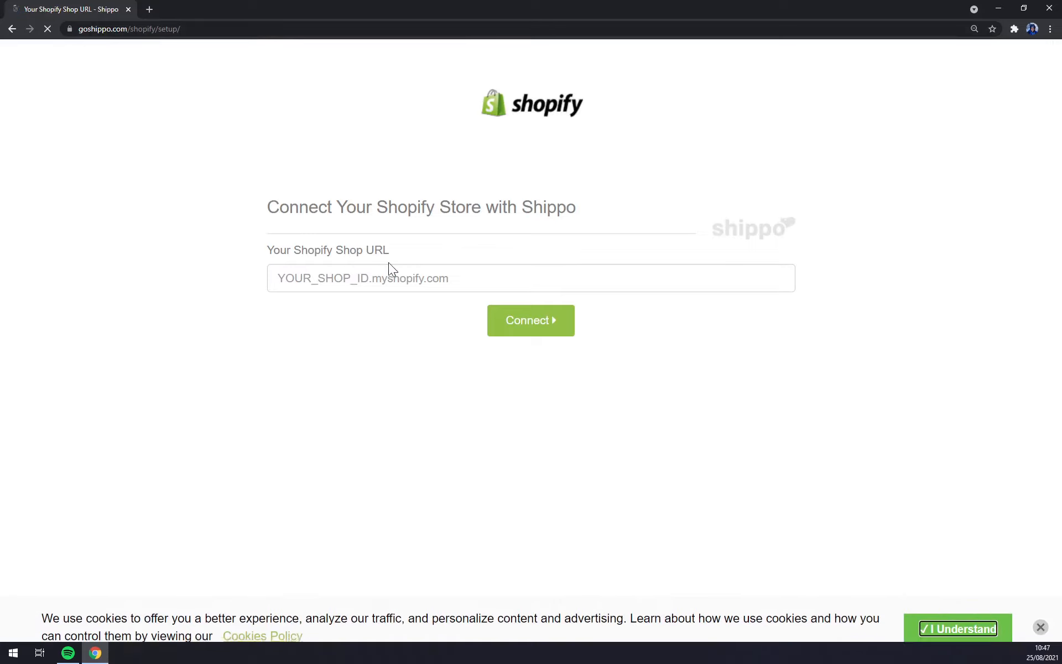
left_click(13, 28)
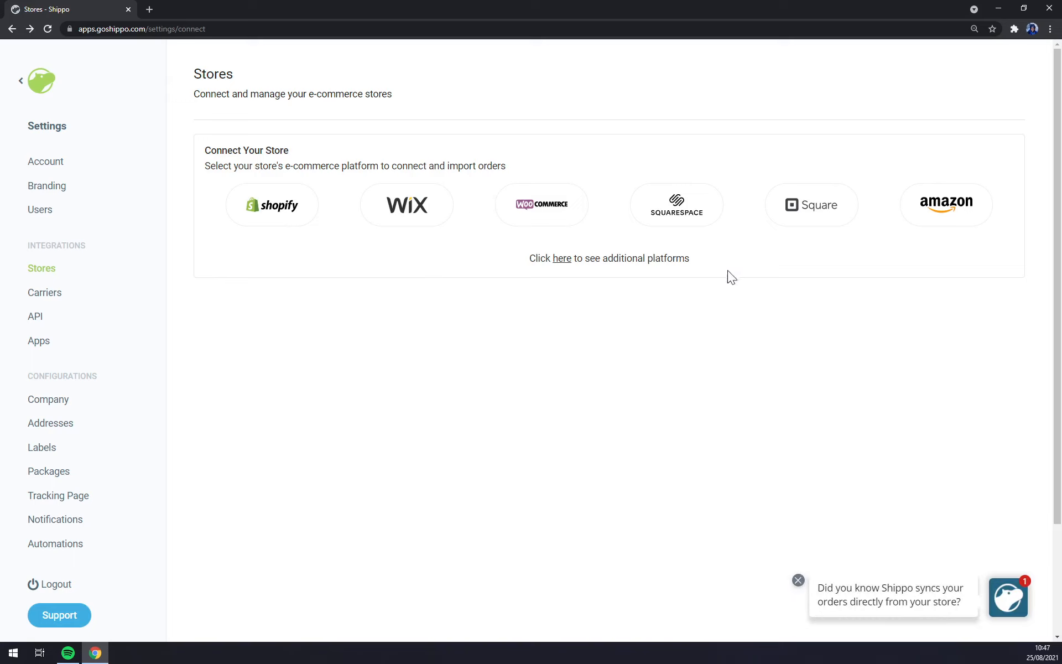
Step: Open the Carriers settings and look over the Shippo carrier accounts
left_click(60, 298)
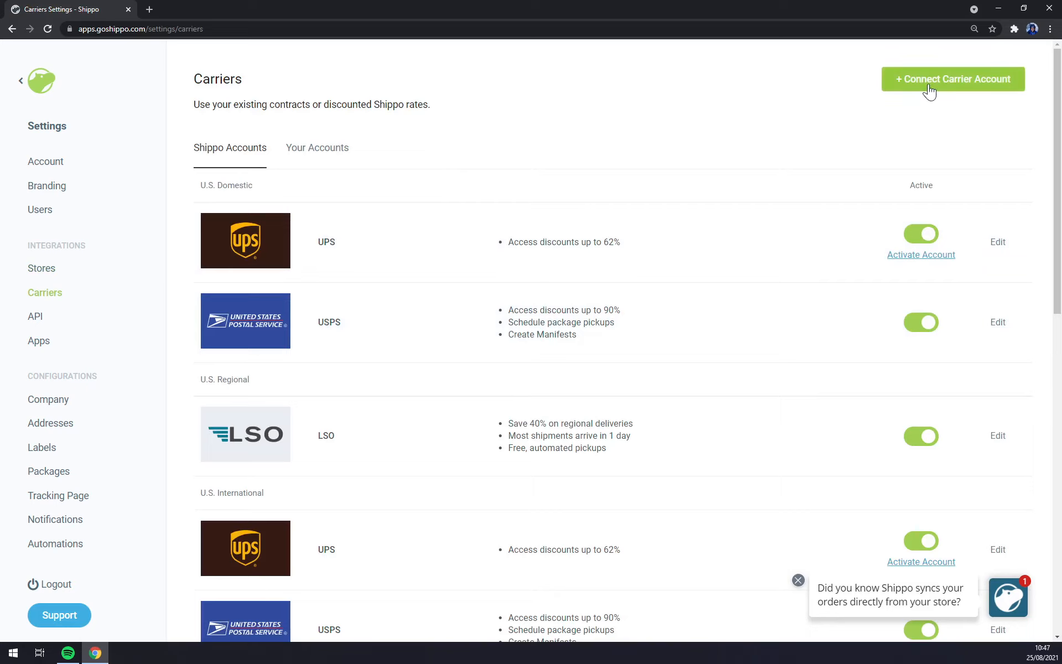
scroll(821, 274, "down", 6)
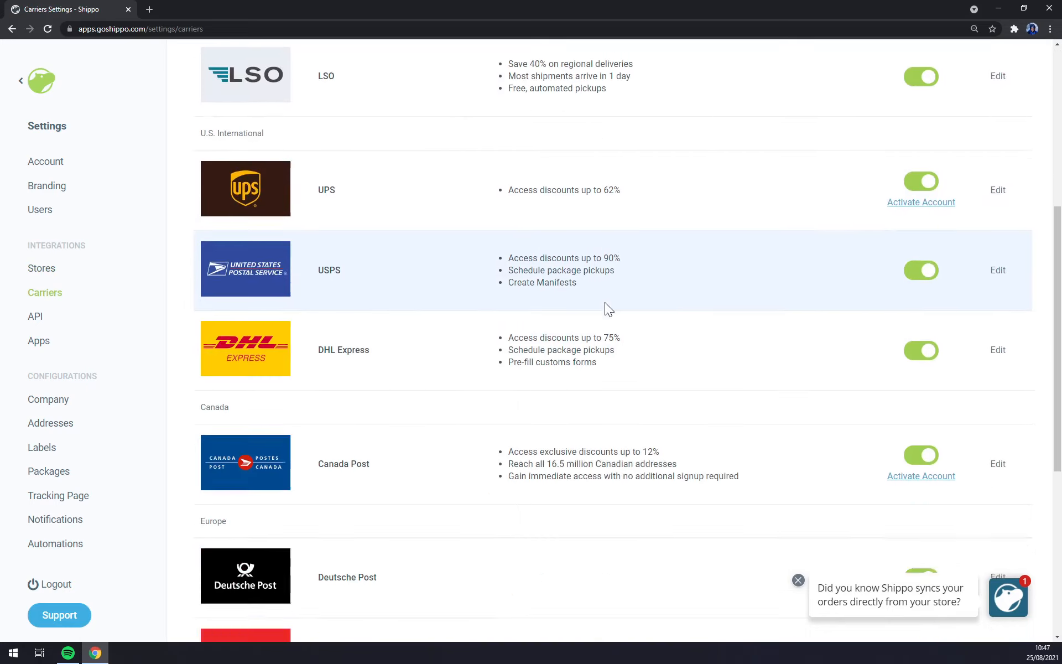
scroll(605, 303, "up", 6)
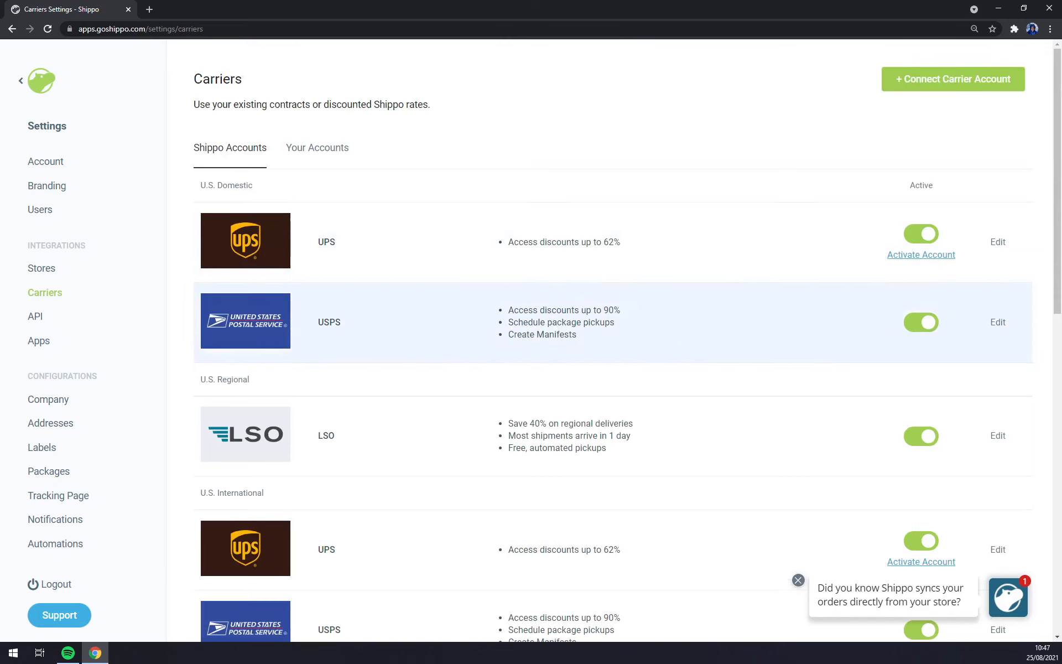
scroll(550, 310, "down", 13)
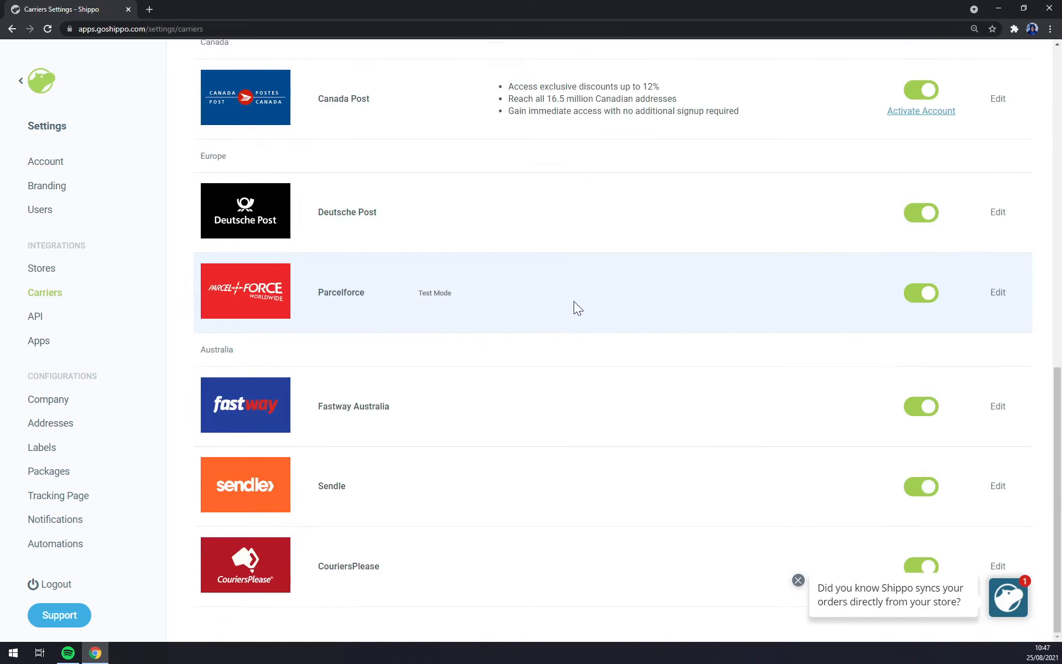
scroll(573, 300, "up", 13)
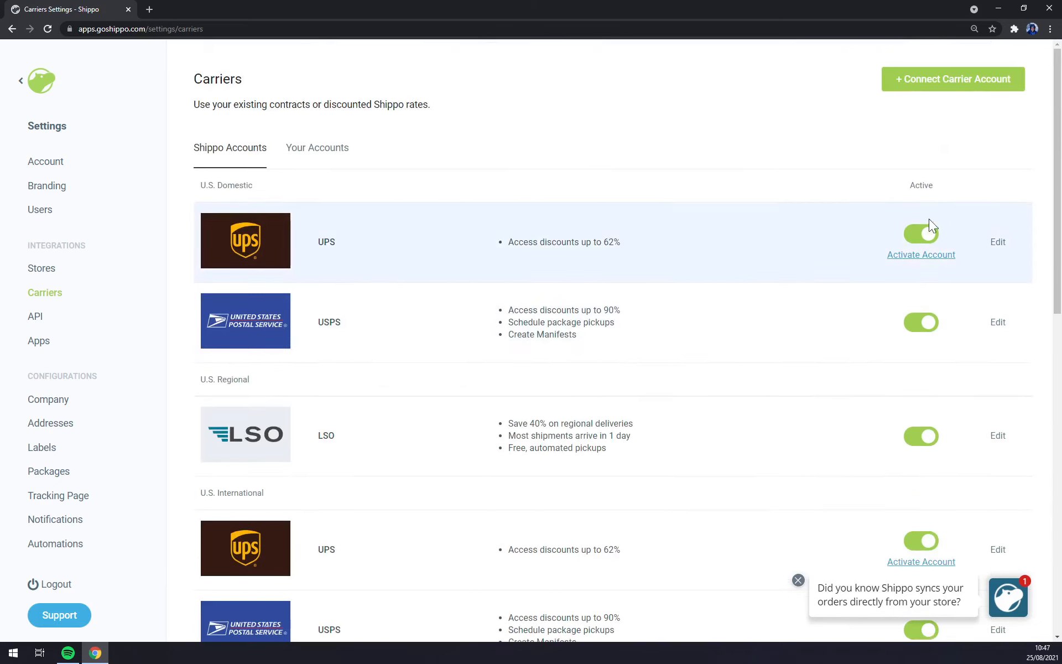
Step: Activate the domestic UPS account, then open and cancel the connectable carriers list
left_click(921, 233)
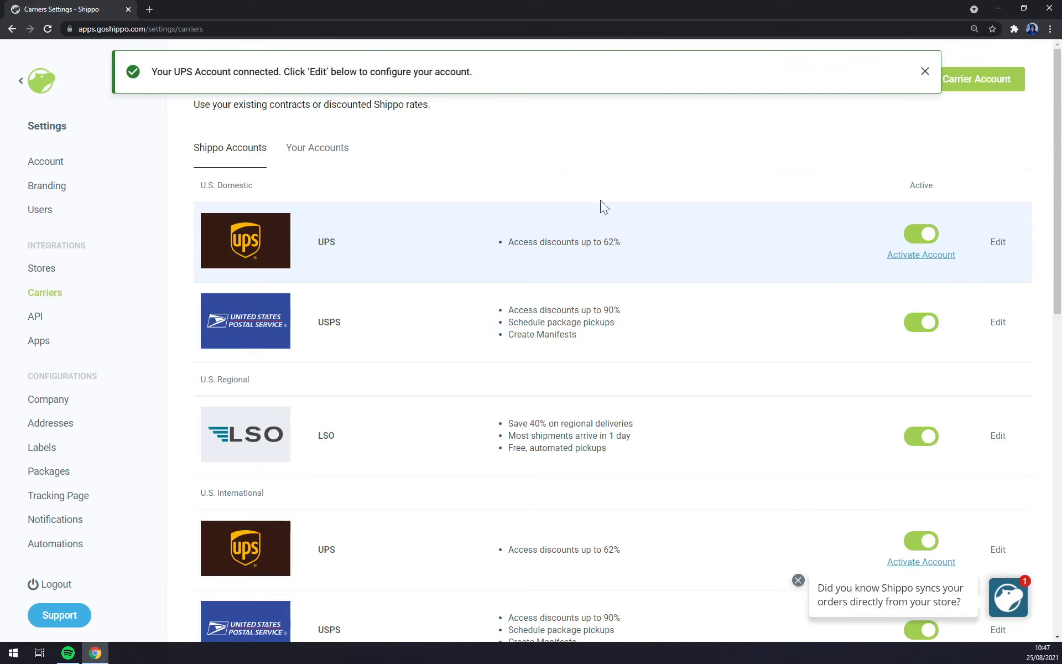
left_click(1001, 90)
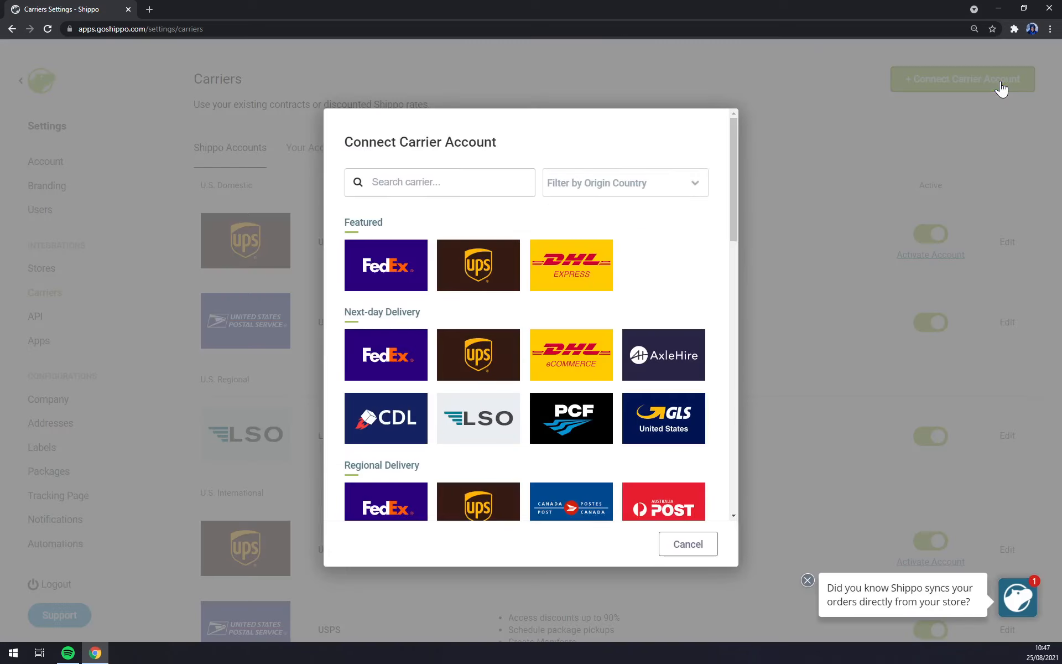
left_click(807, 122)
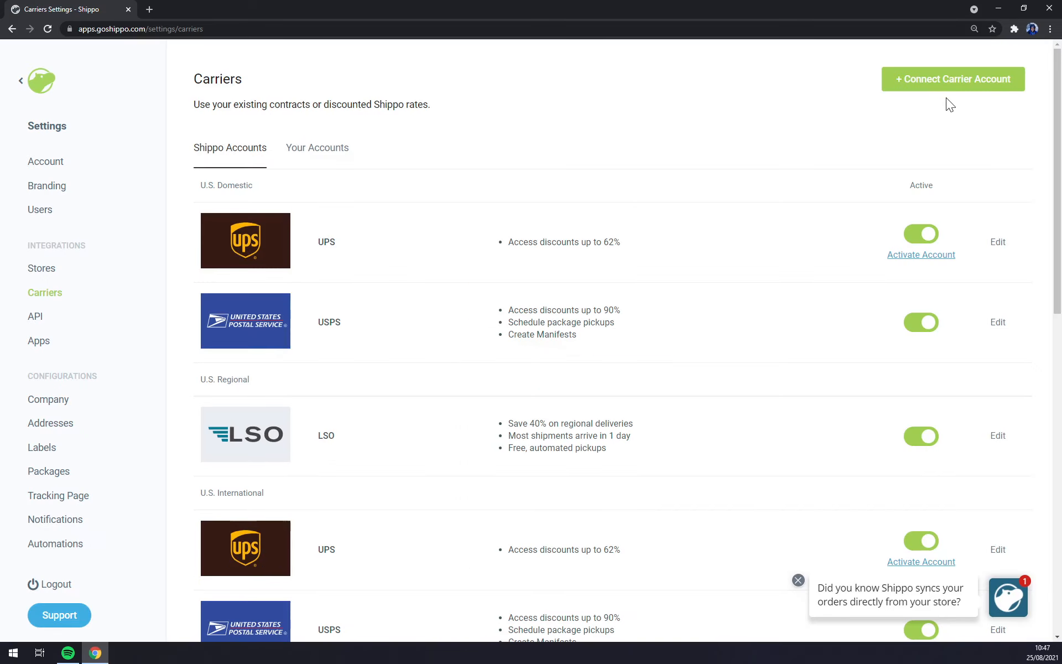
Step: Browse every carrier in Connect Carrier Account, cancel without connecting, and go to API settings
left_click(951, 86)
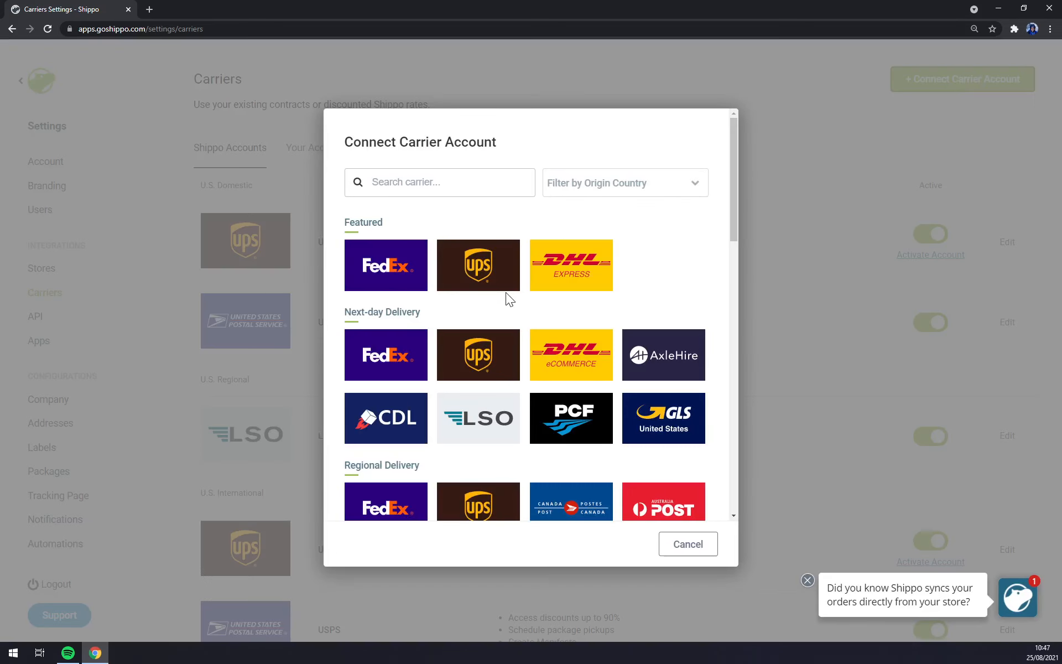
scroll(507, 296, "down", 5)
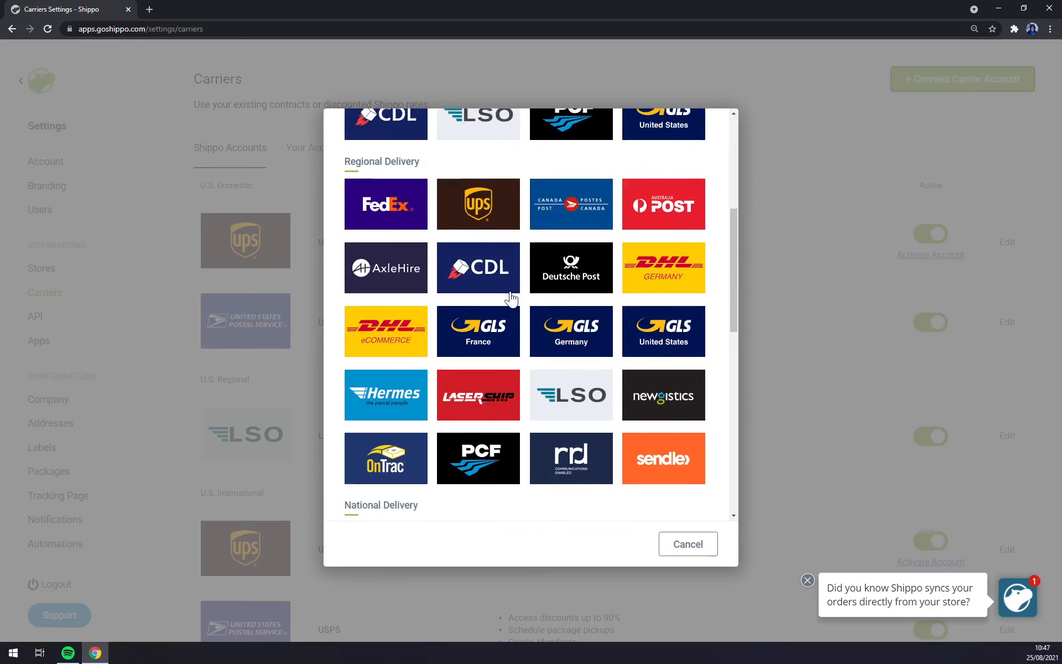
scroll(510, 299, "down", 8)
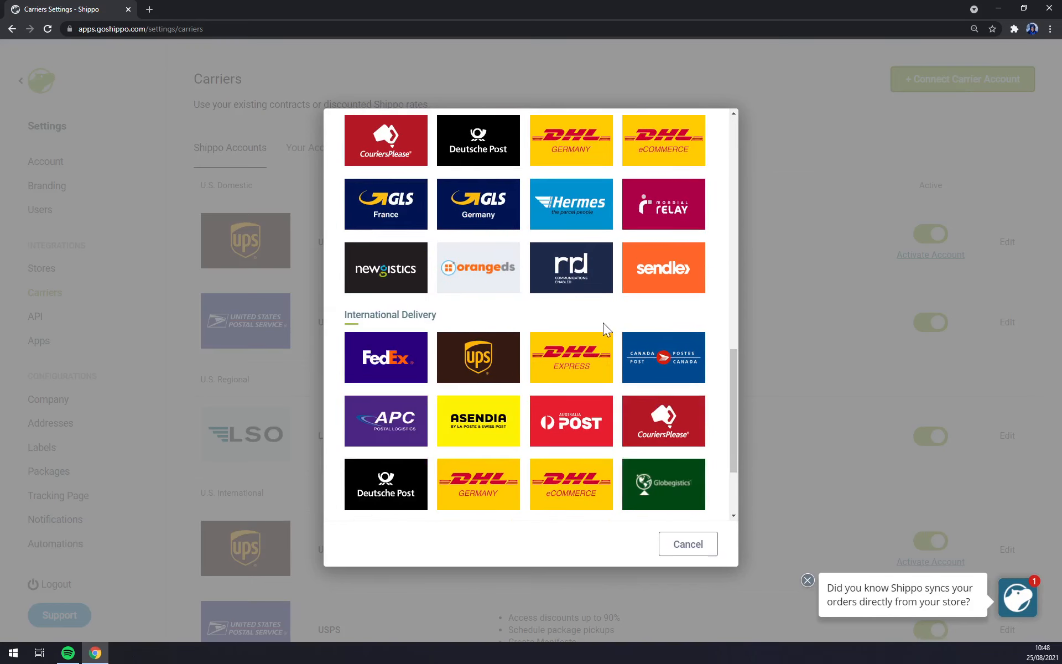
scroll(664, 360, "down", 2)
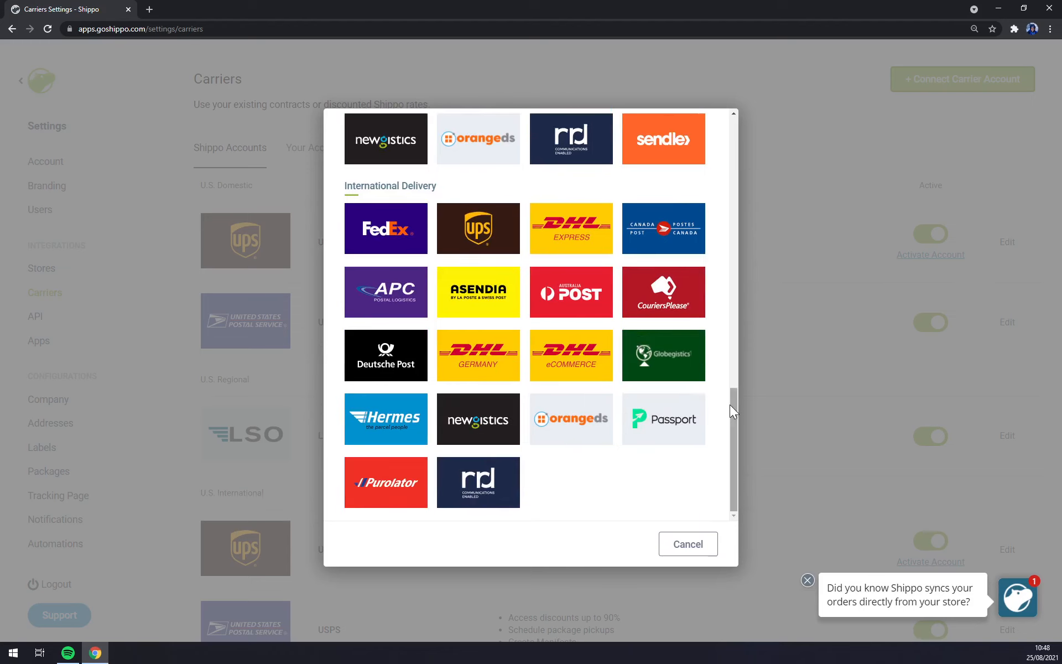
left_click_drag(730, 404, 726, 380)
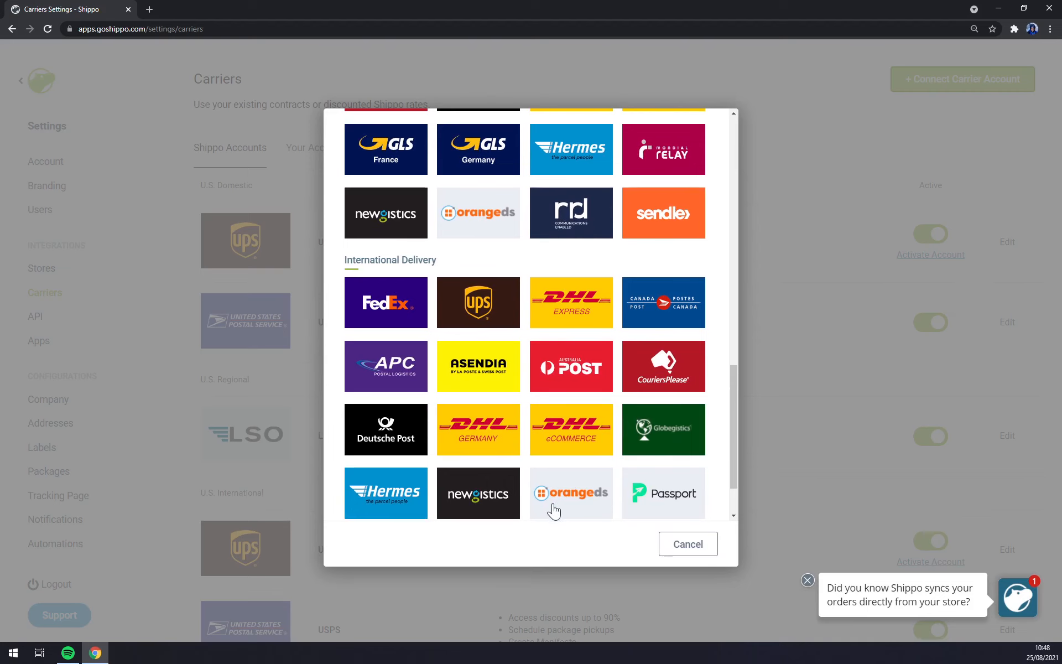
scroll(669, 464, "up", 4)
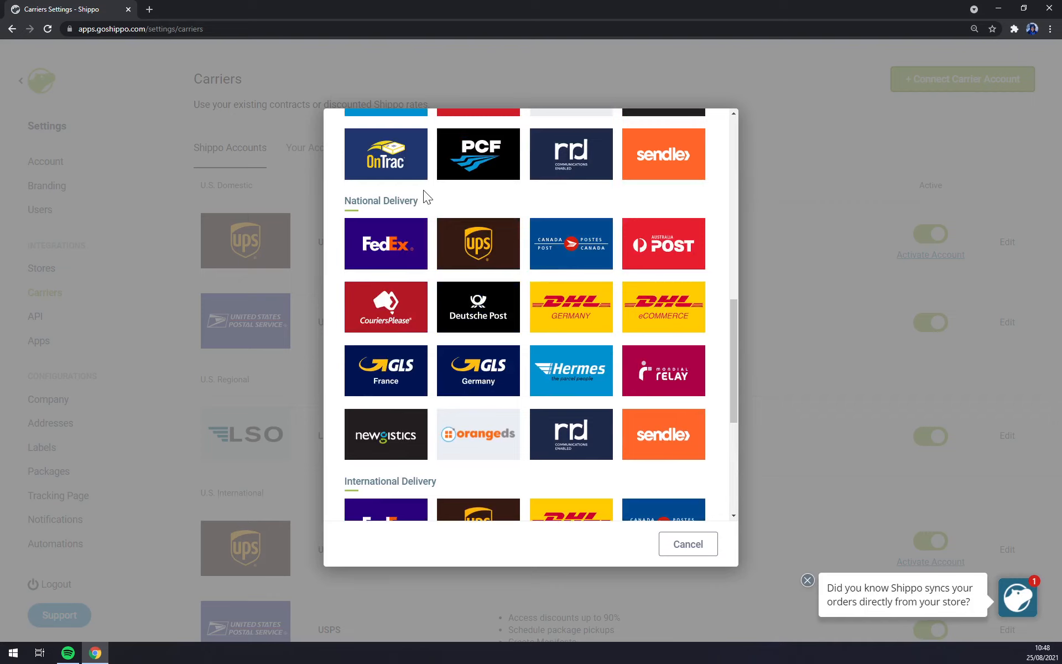
left_click(766, 334)
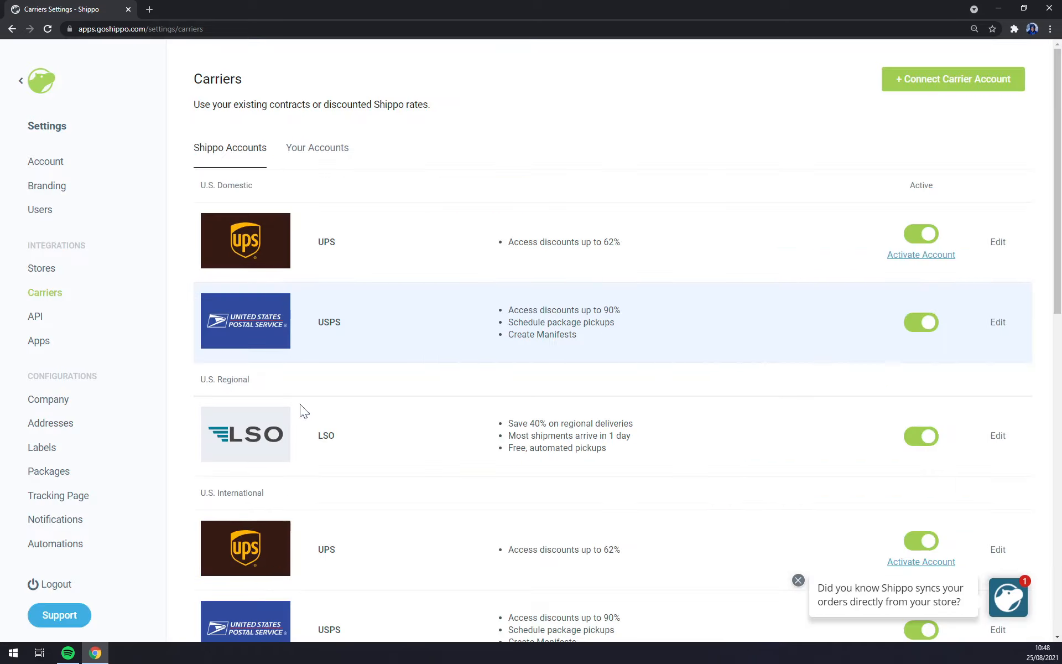
left_click(34, 325)
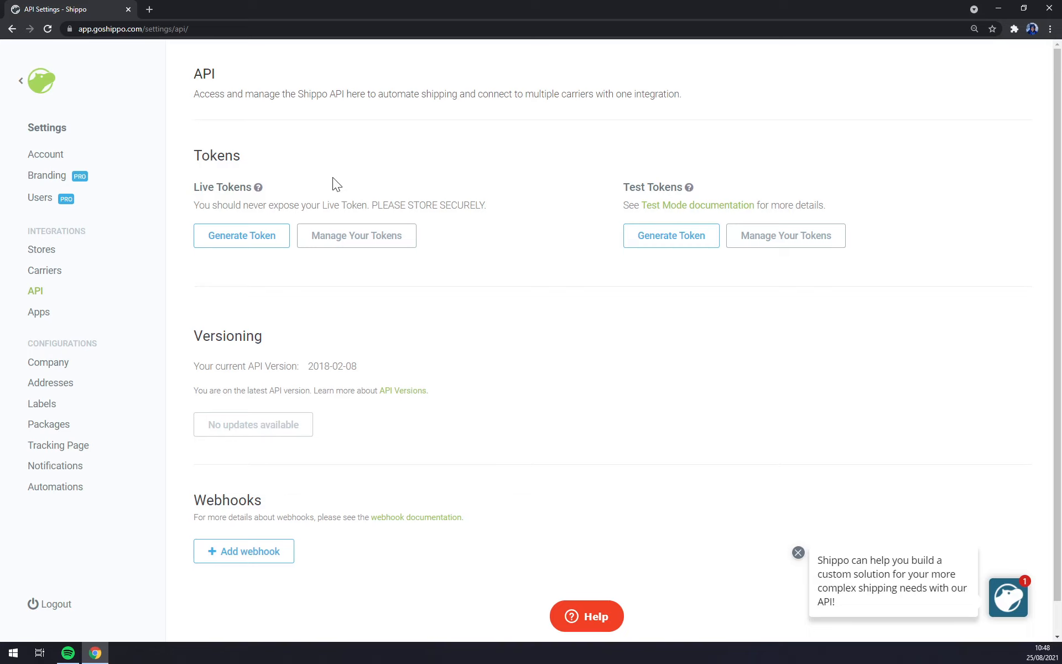
Step: Generate a live API token, select it, close the dialog, and view the empty Apps settings
left_click(228, 238)
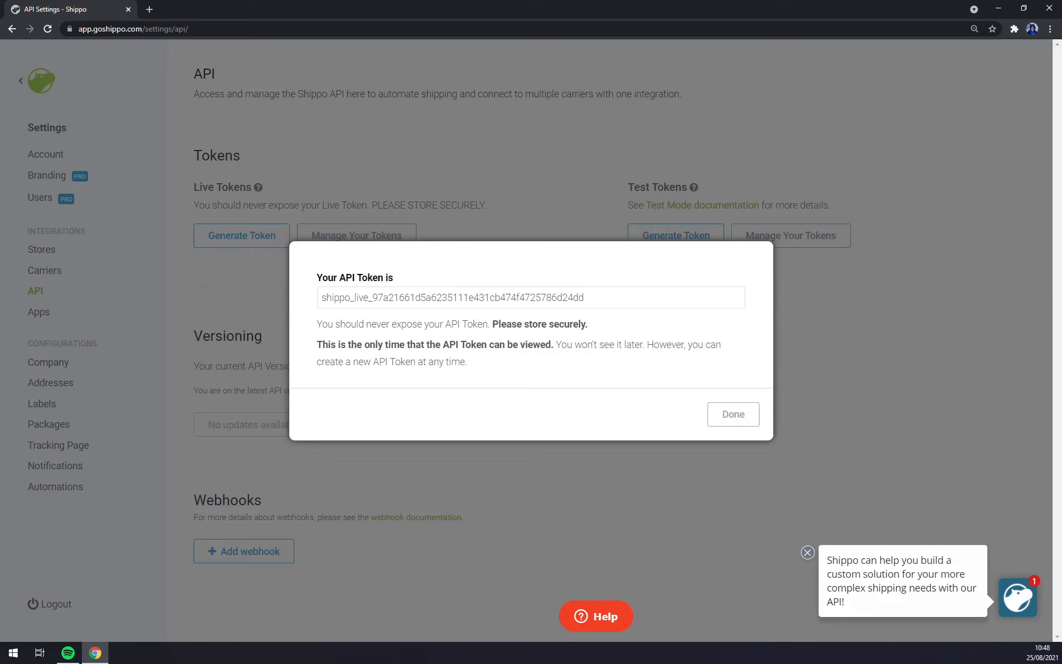
double_click(452, 297)
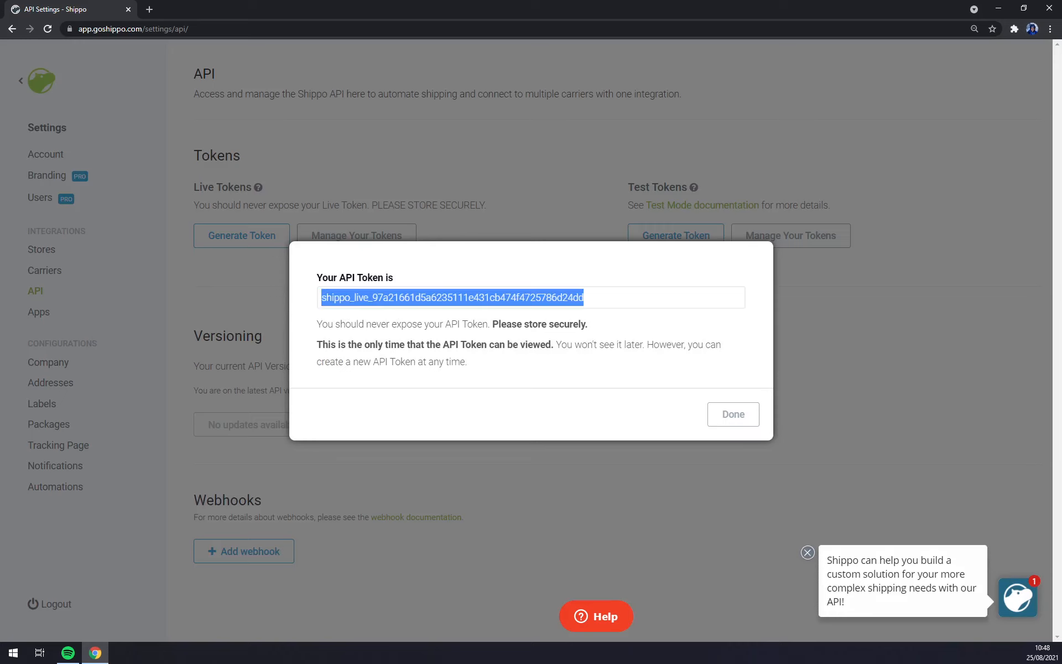
left_click(460, 492)
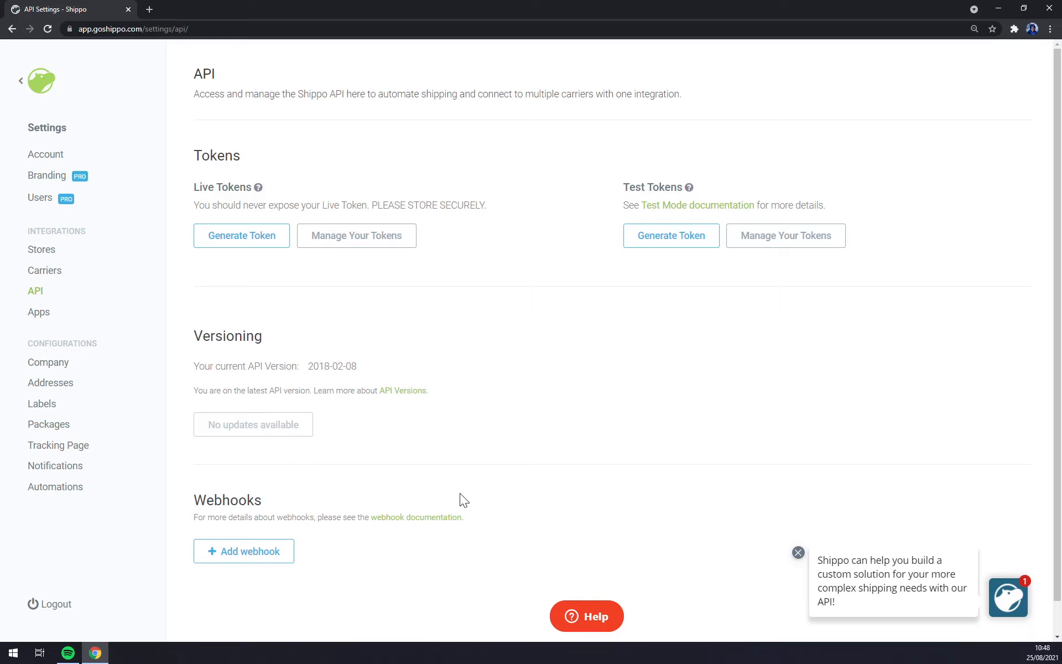
left_click(42, 311)
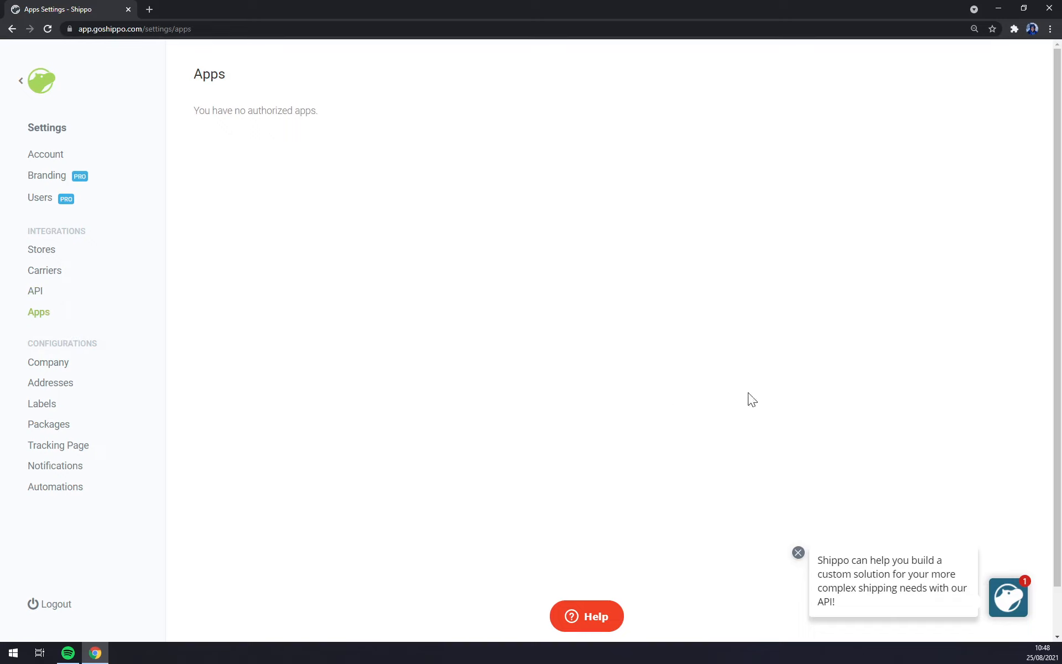
Step: Dismiss the chat promo and open Company settings, leaving the Twitter and Facebook links empty
left_click(798, 552)
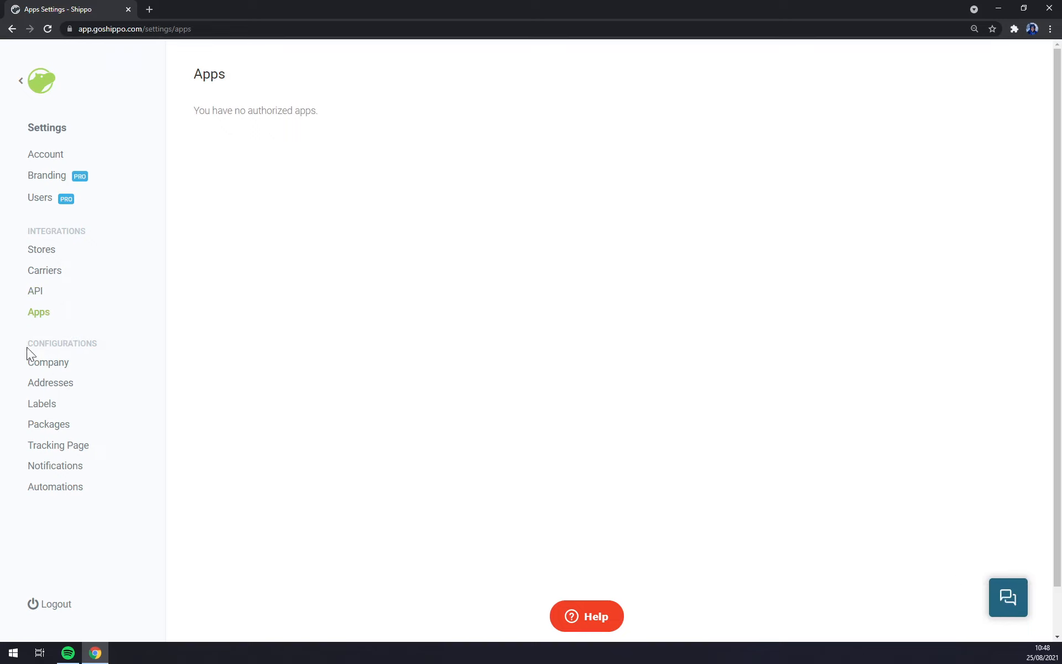
left_click(99, 364)
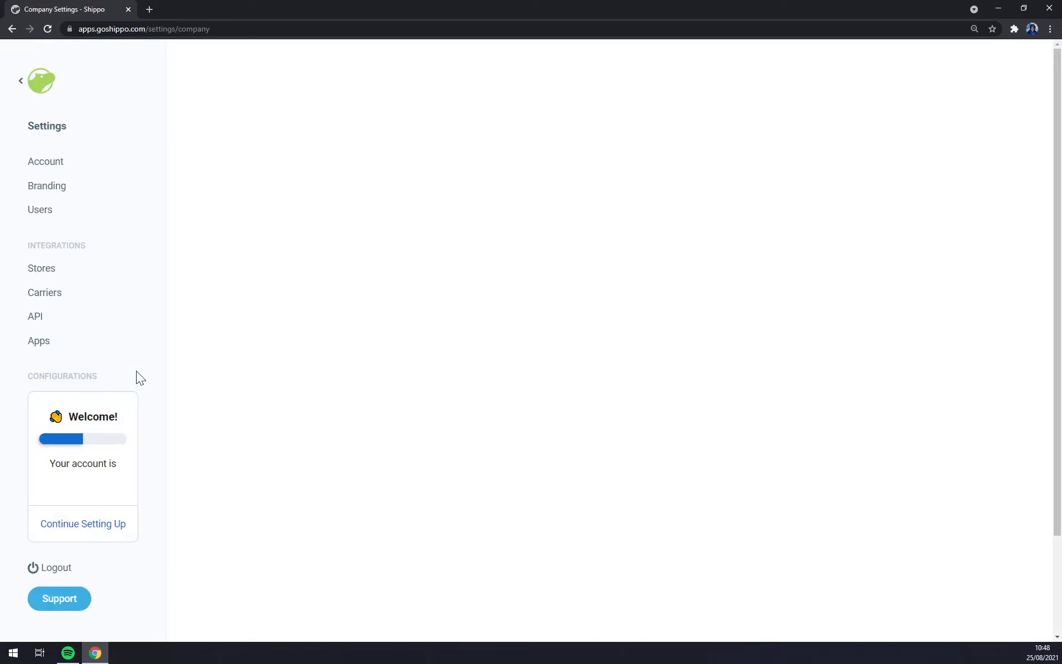
scroll(218, 316, "down", 3)
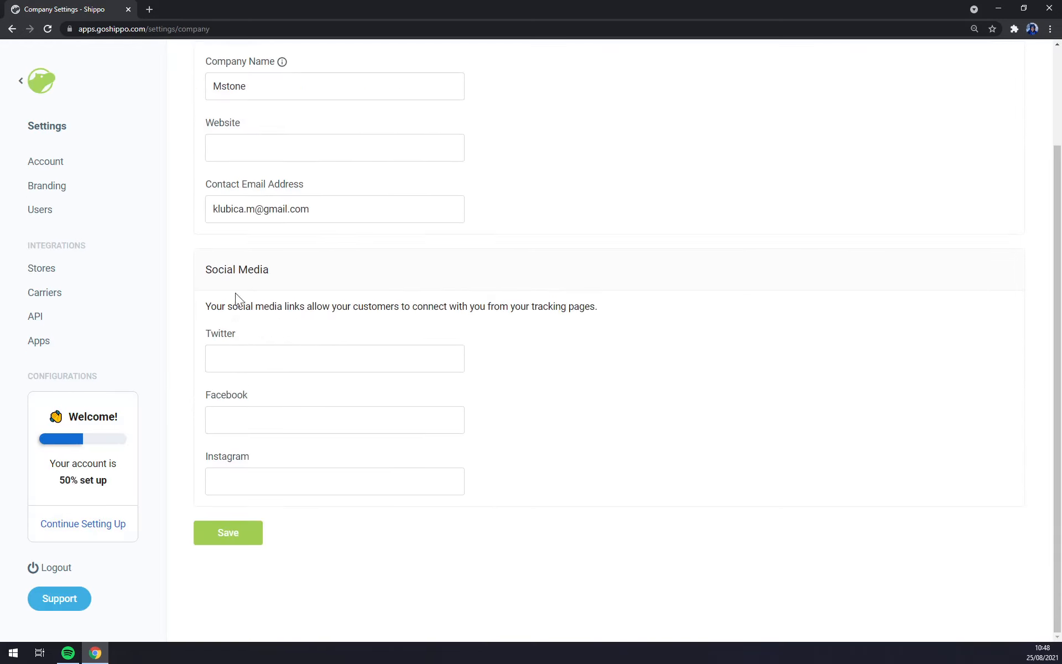
left_click(249, 361)
left_click(273, 419)
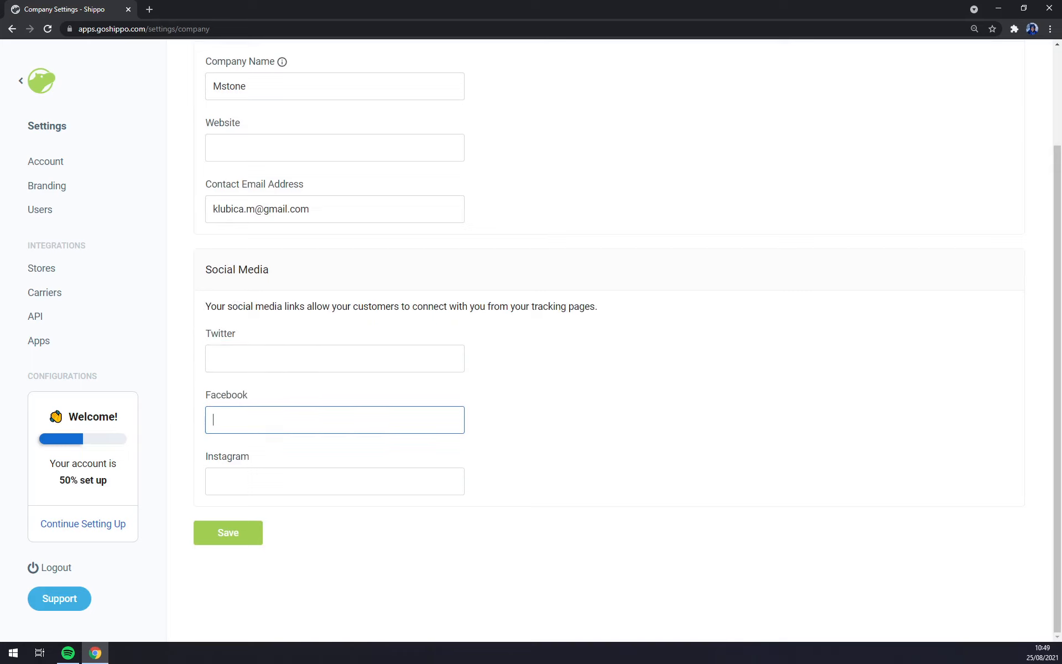
left_click(299, 453)
Step: Return to the main navigation and bring the settings sections back into the sidebar
scroll(486, 450, "up", 3)
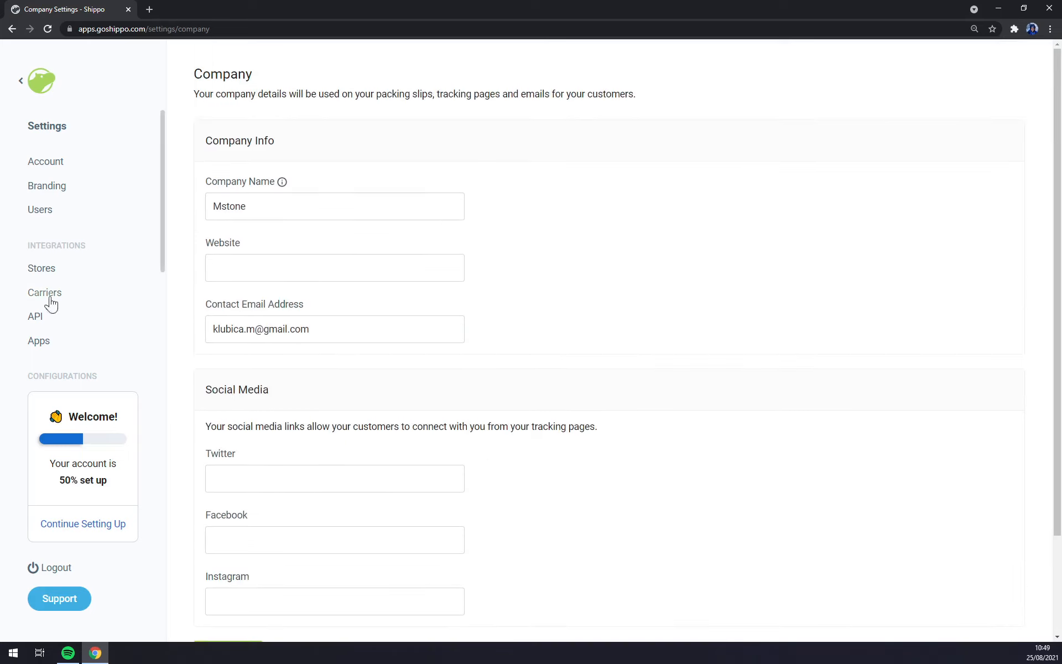
scroll(78, 373, "down", 3)
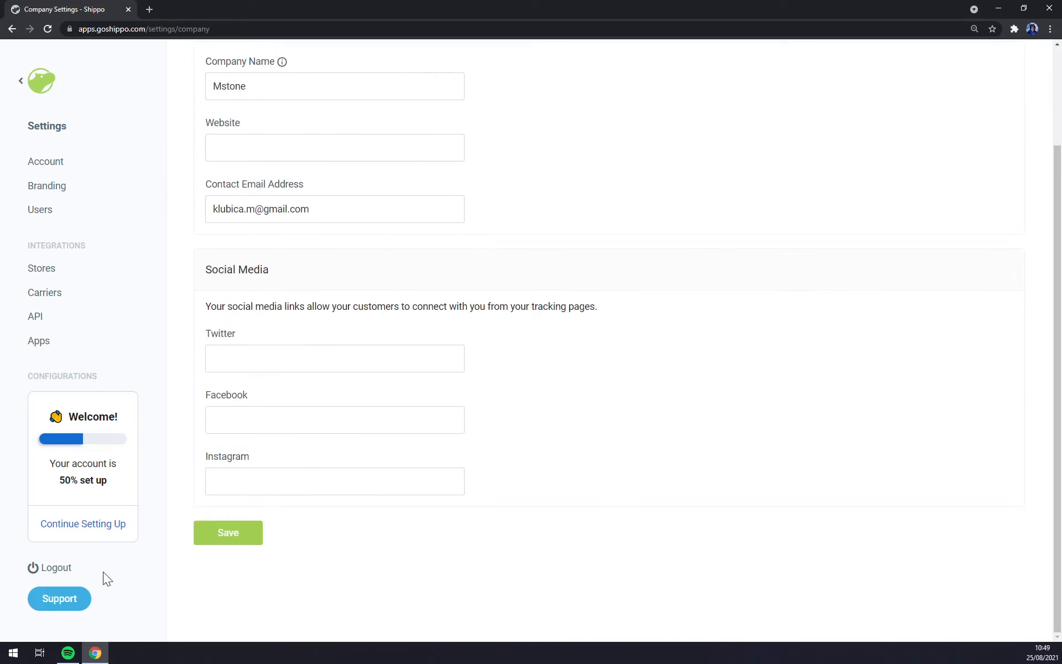
scroll(294, 398, "up", 3)
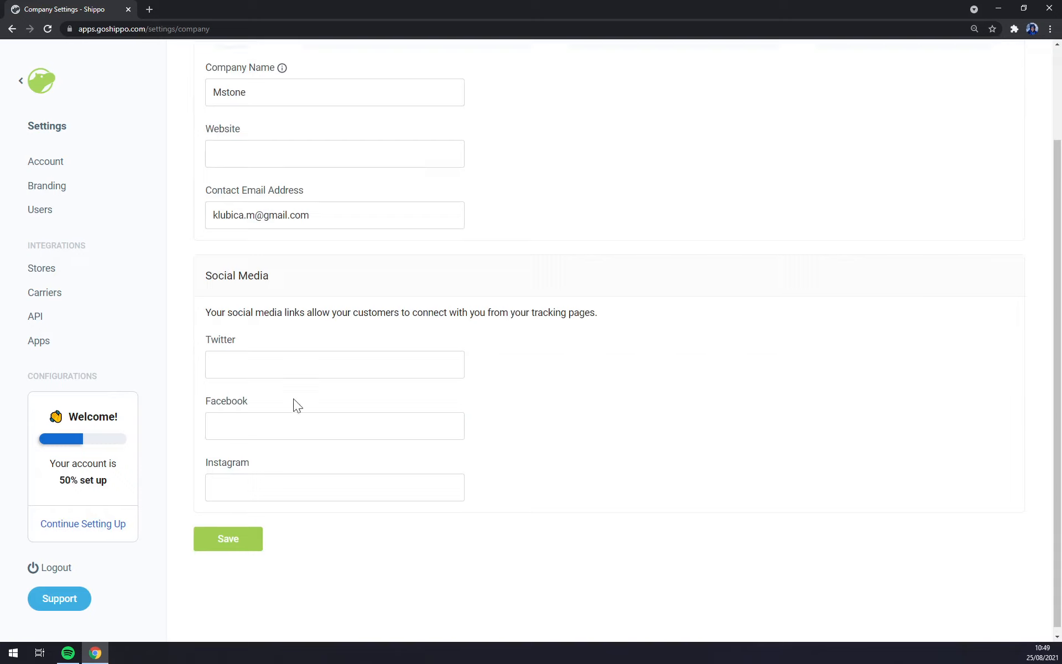
left_click(21, 81)
left_click(53, 210)
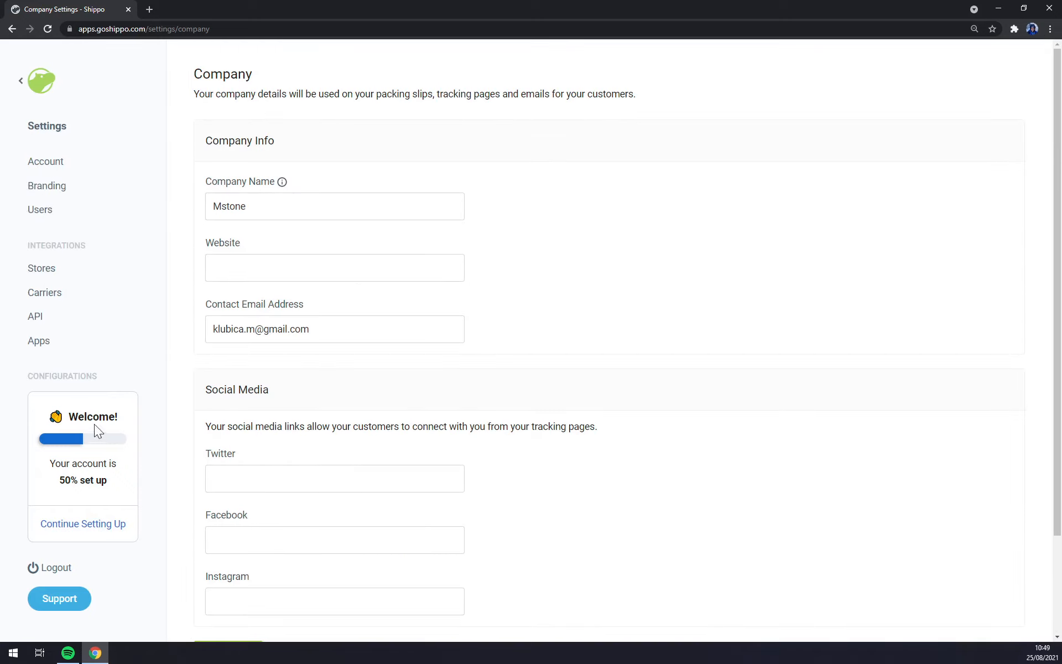
scroll(50, 326, "down", 3)
Step: Look over the Labels and Addresses settings pages
left_click(48, 270)
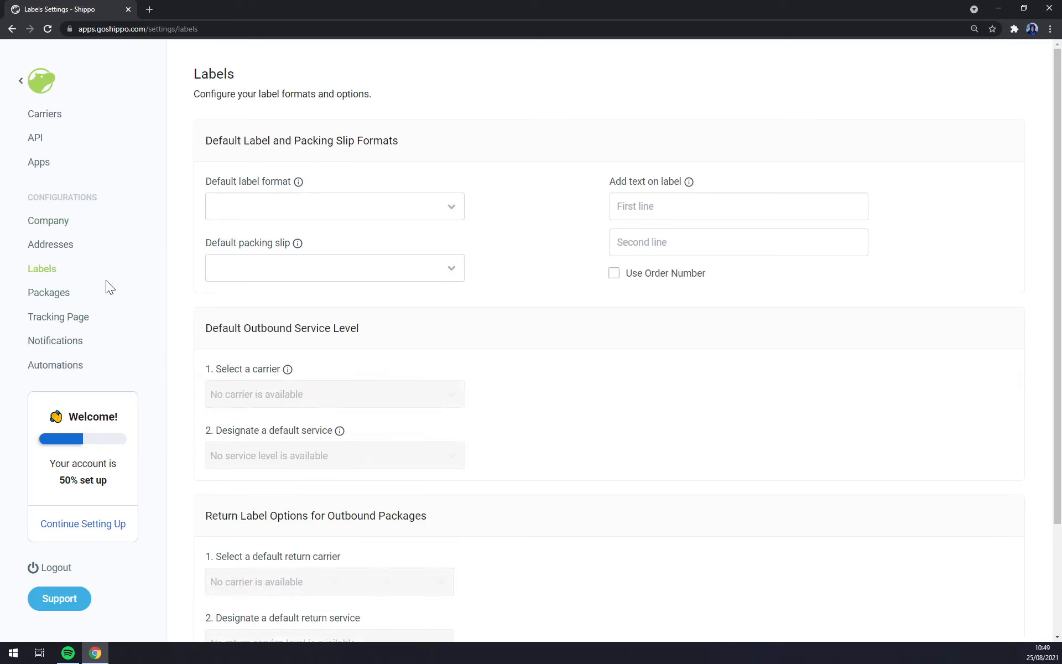
left_click(55, 253)
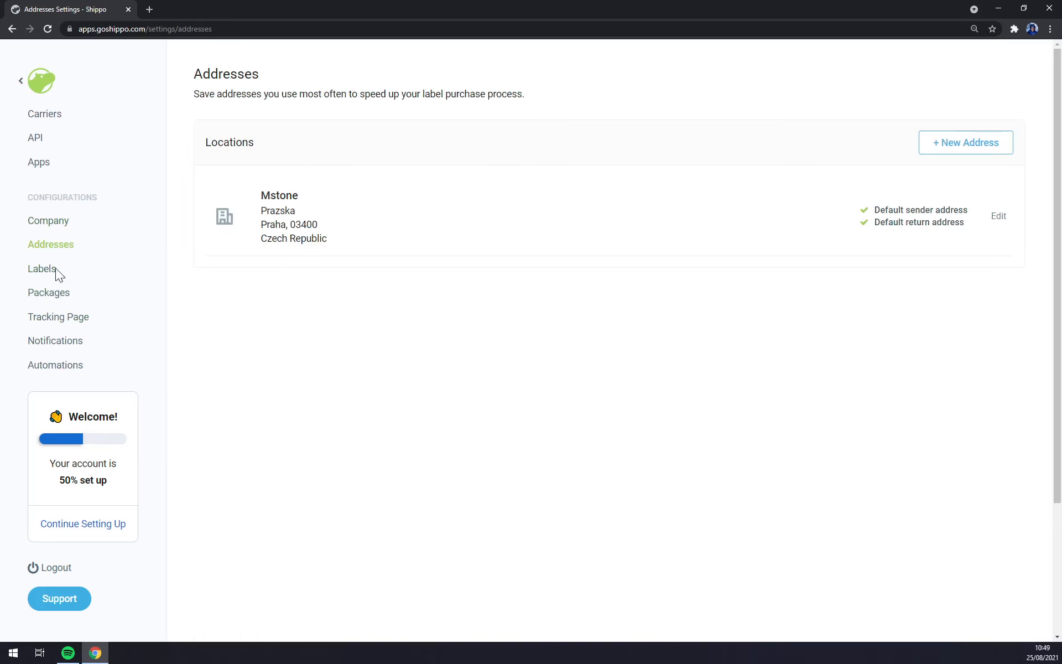
left_click(35, 270)
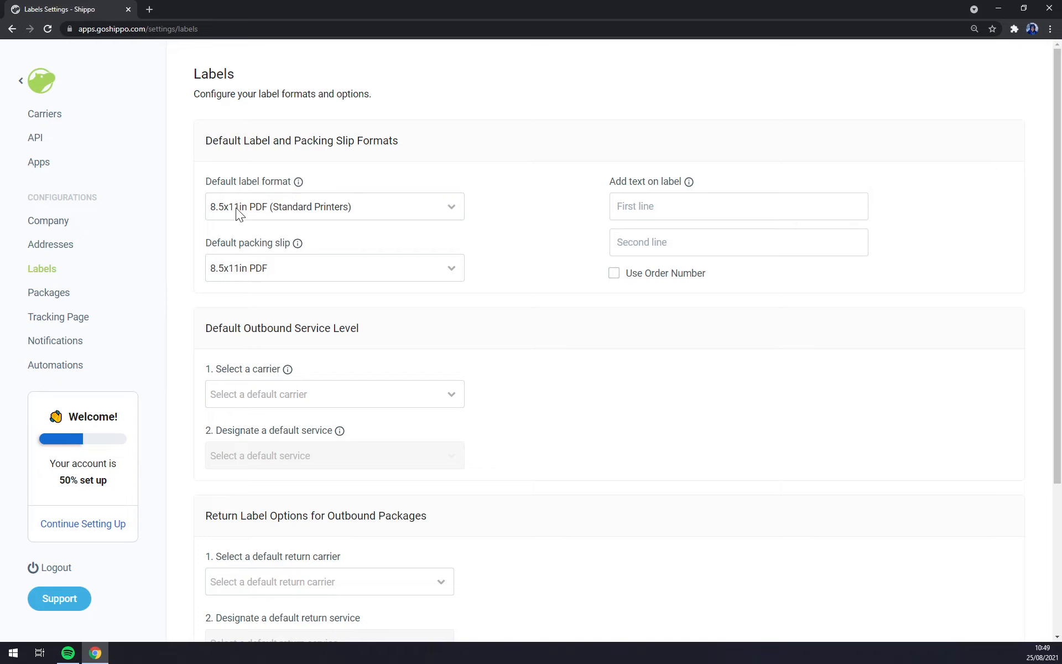
Step: Set the Packages default weight unit to kg and distance unit to cm, and save
left_click(46, 290)
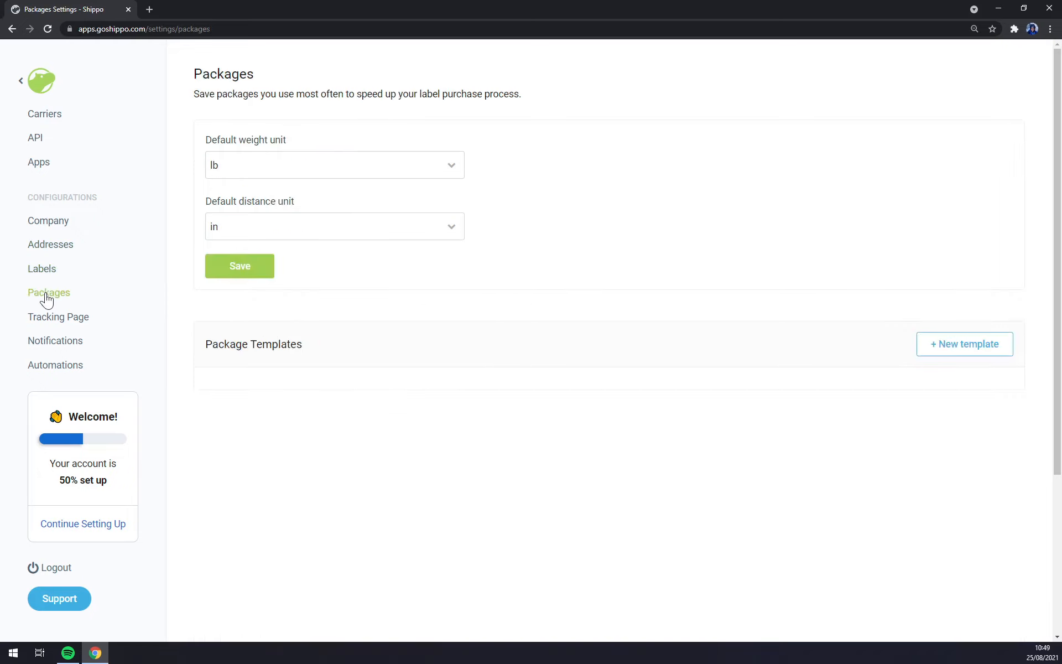
left_click(257, 167)
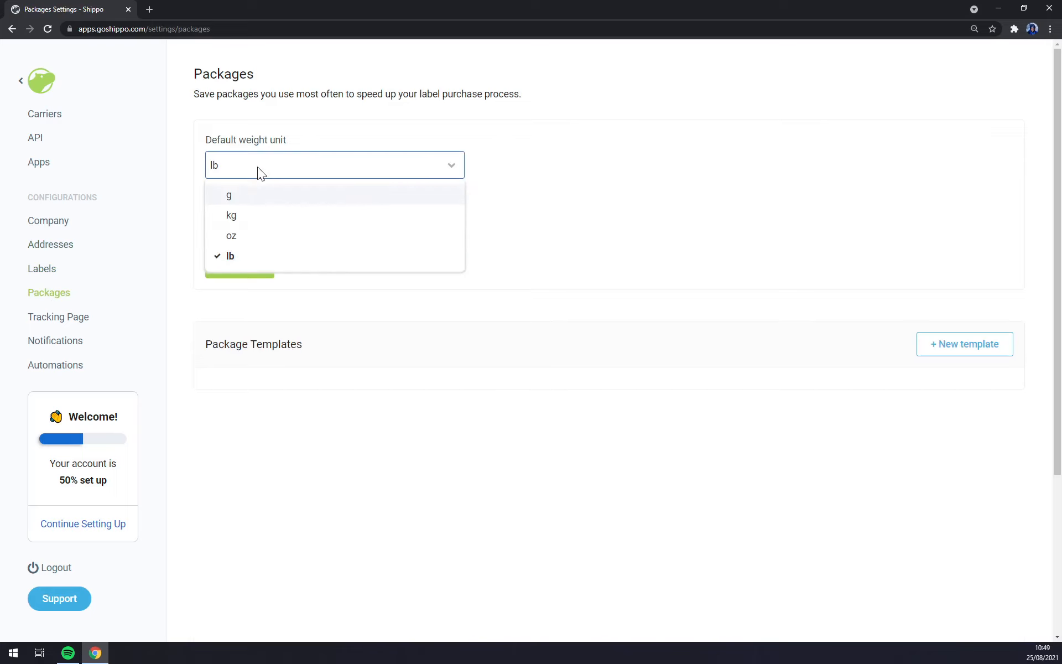
left_click(232, 217)
left_click(233, 228)
left_click(234, 259)
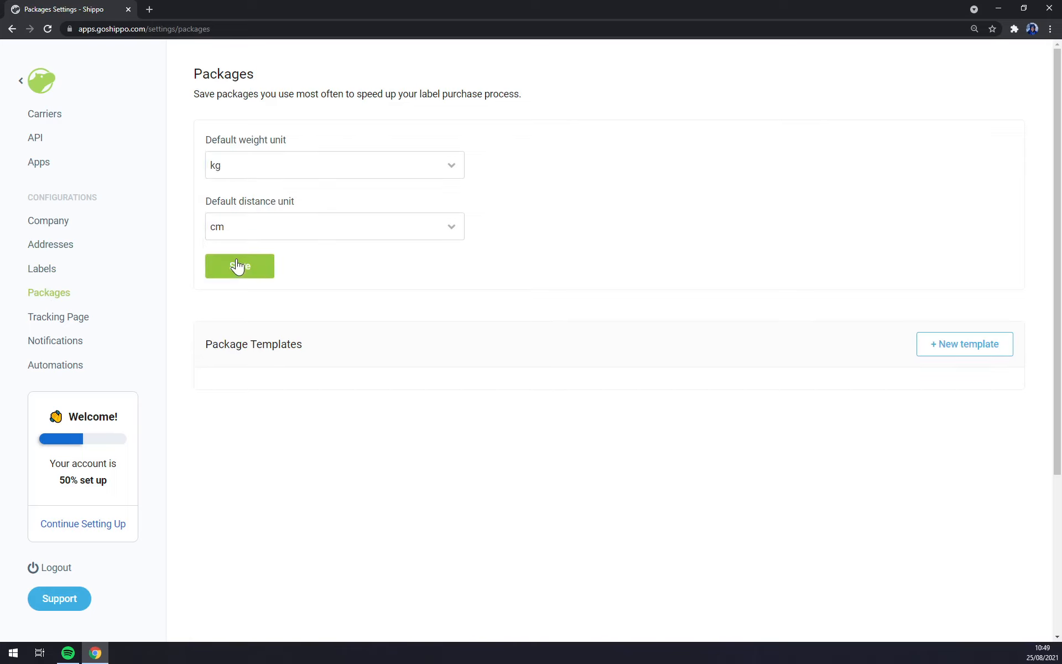
left_click(237, 273)
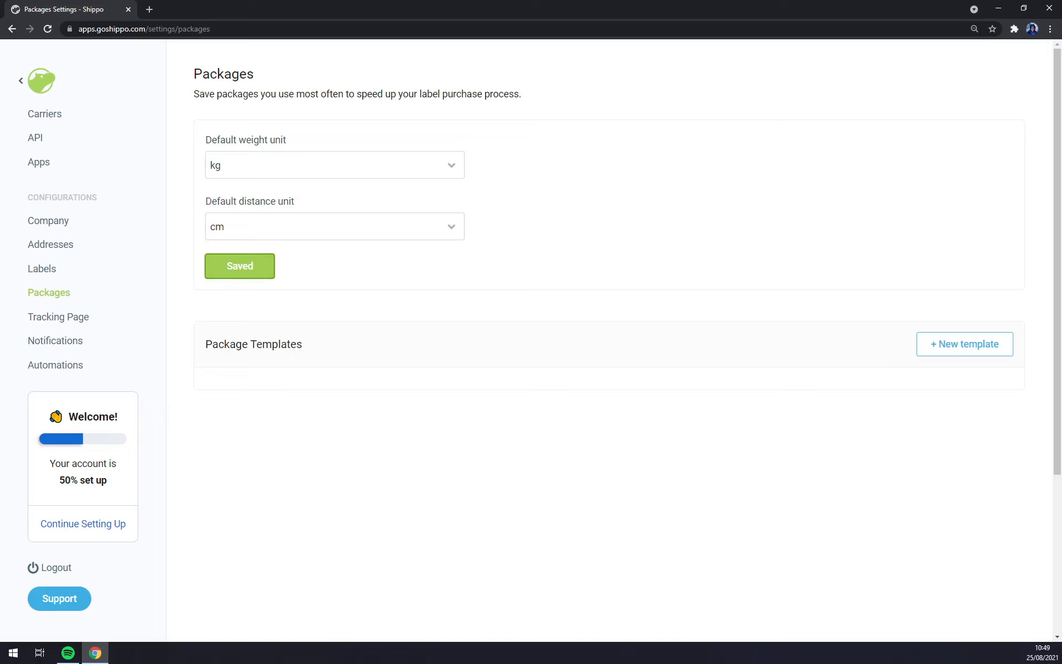
left_click(82, 320)
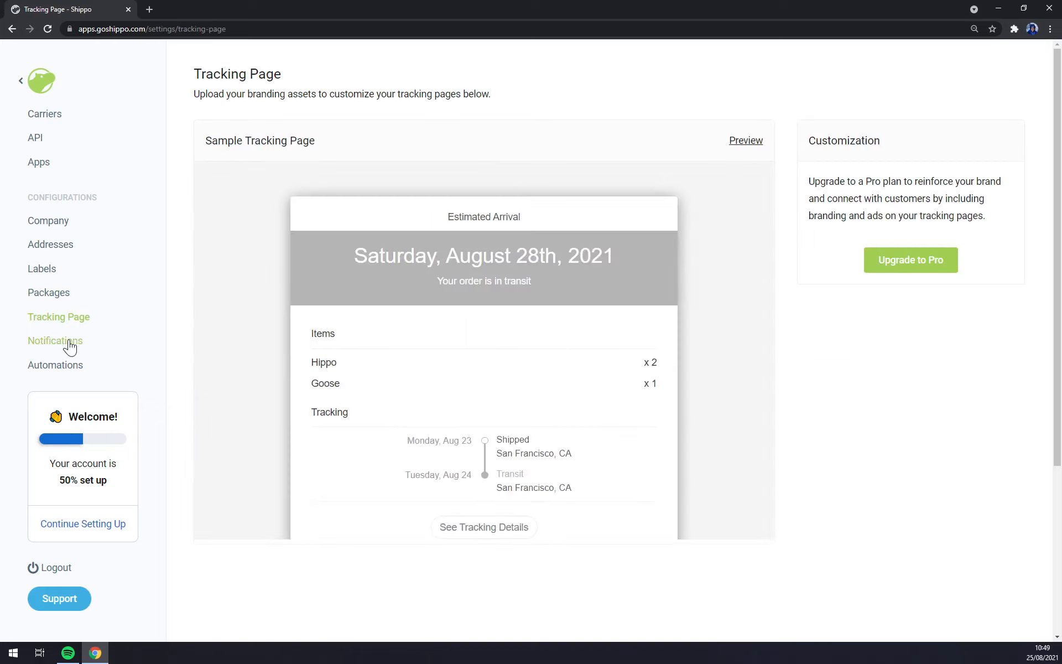
Step: Look at the Notifications and Automations settings, then leave settings for the main navigation
scroll(388, 350, "down", 5)
scroll(388, 351, "up", 5)
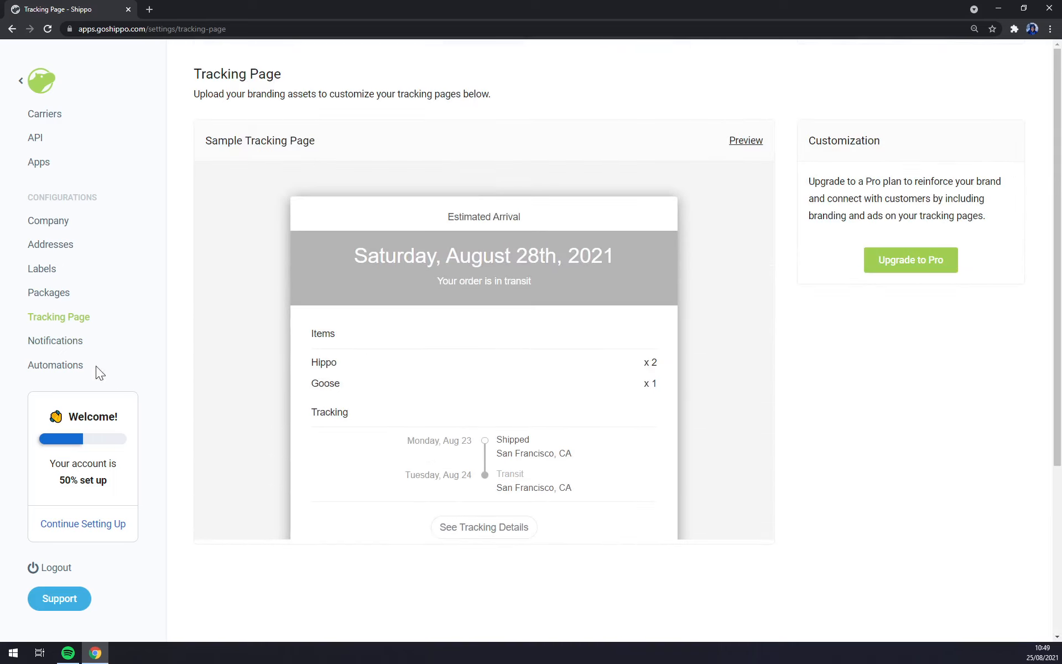
double_click(41, 347)
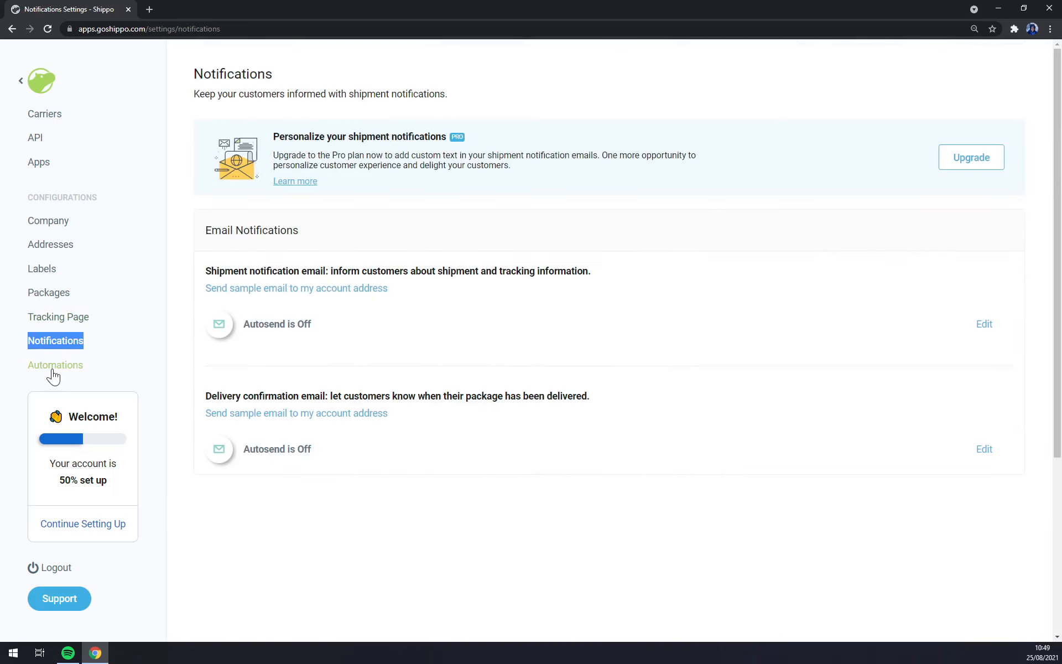
left_click(53, 372)
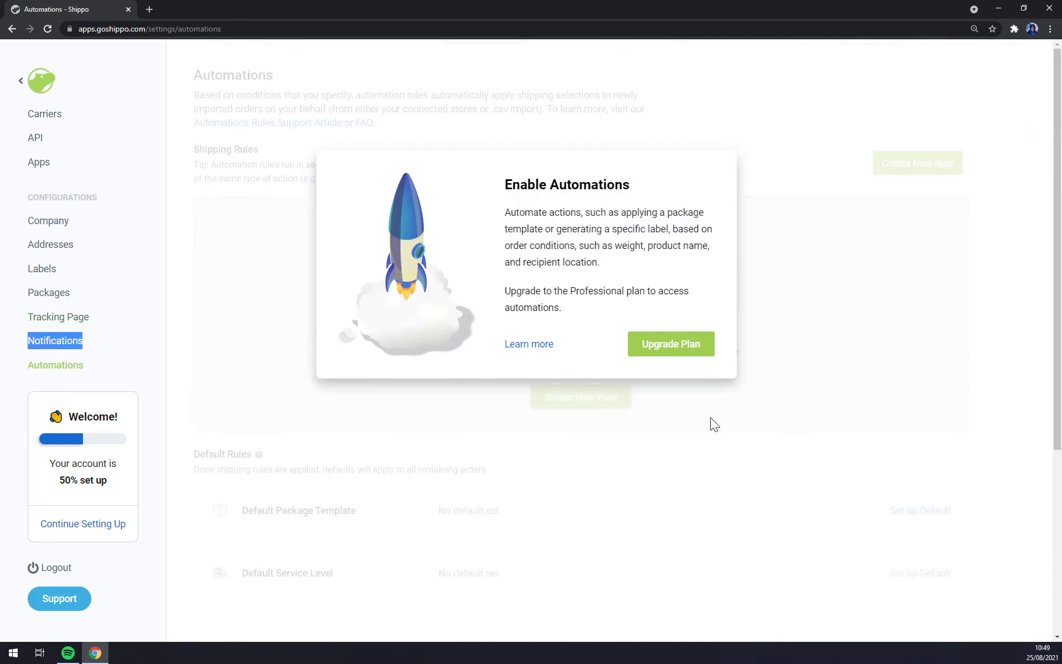
left_click(29, 82)
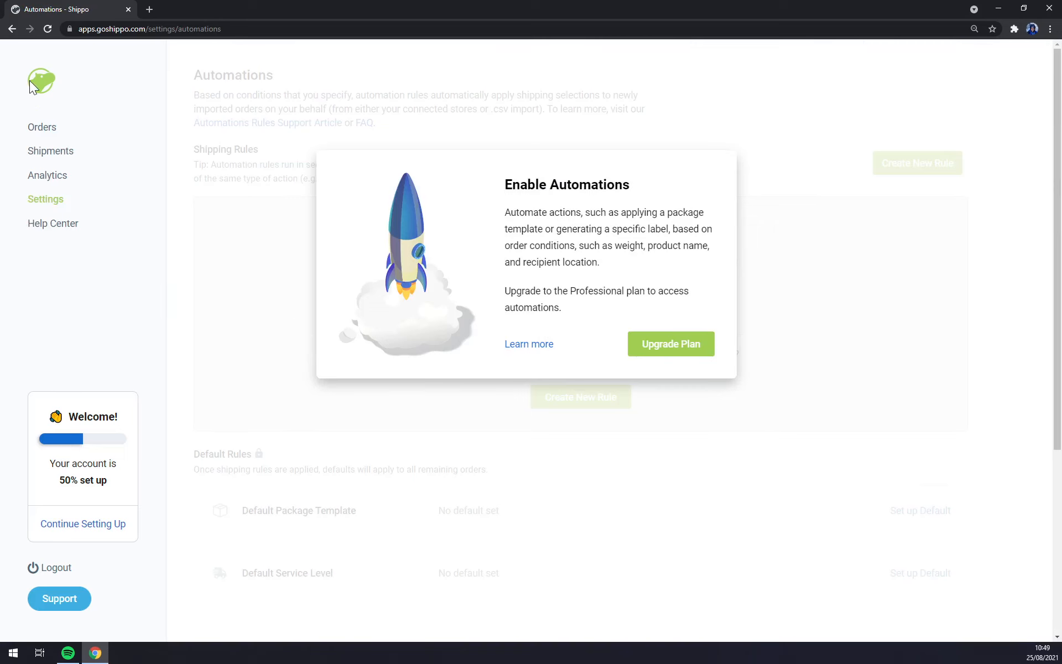
Step: Check the existing order in Orders, then start a new label with the sender prefilled
left_click(35, 132)
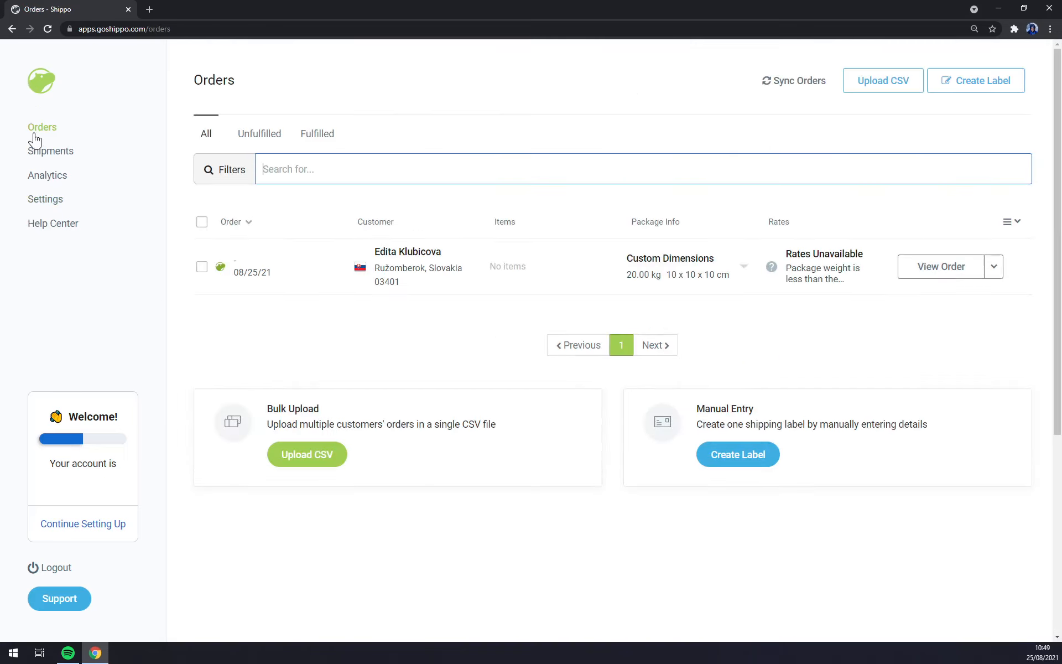
left_click(268, 291)
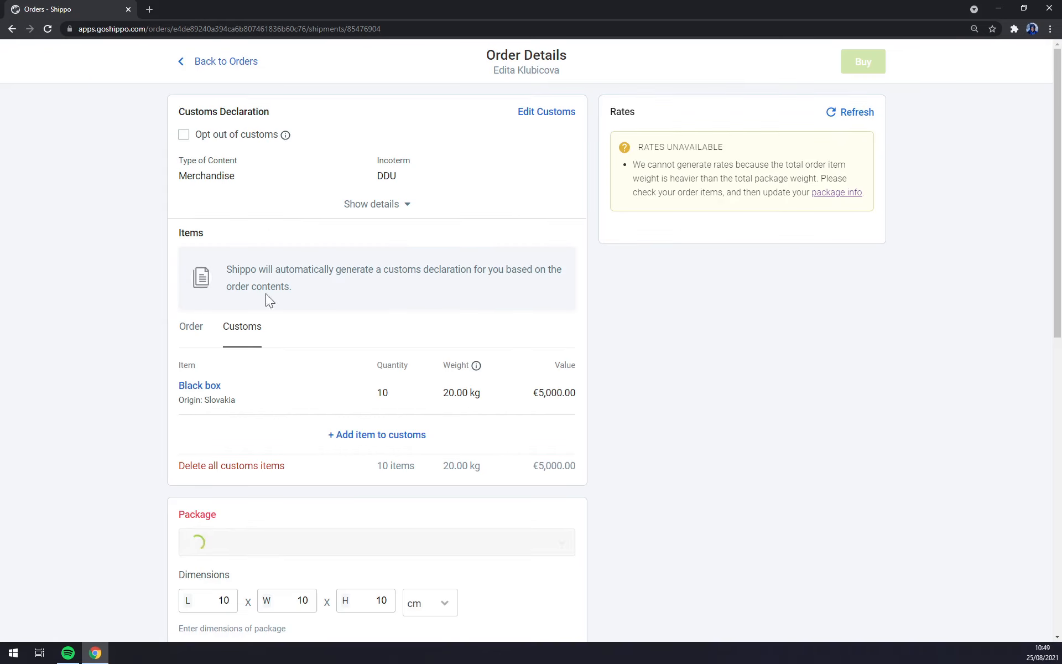
left_click(11, 29)
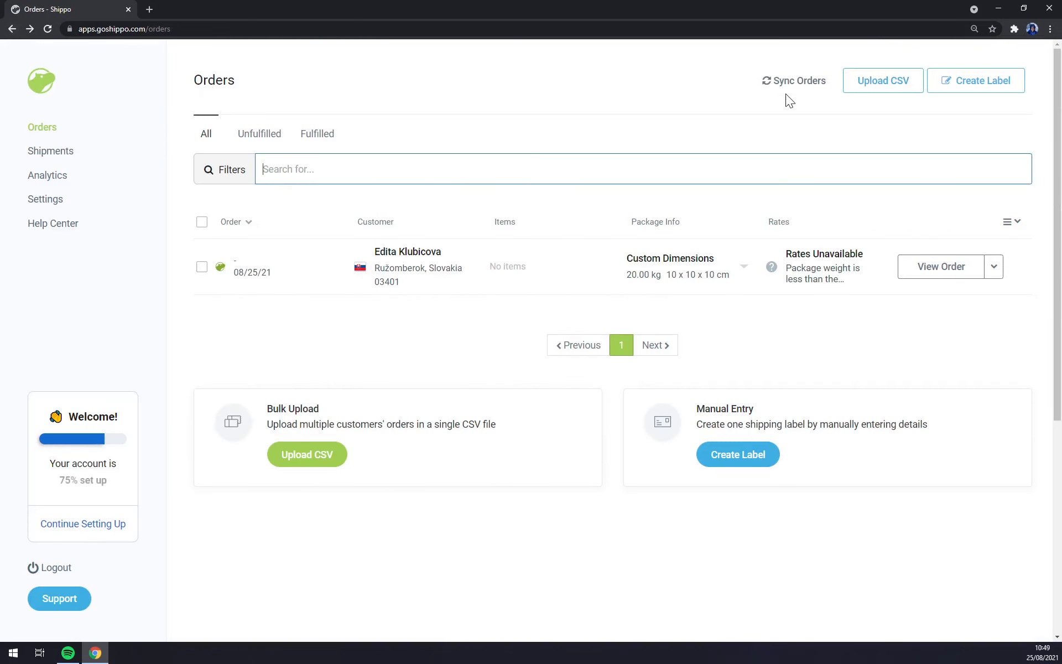
left_click(953, 94)
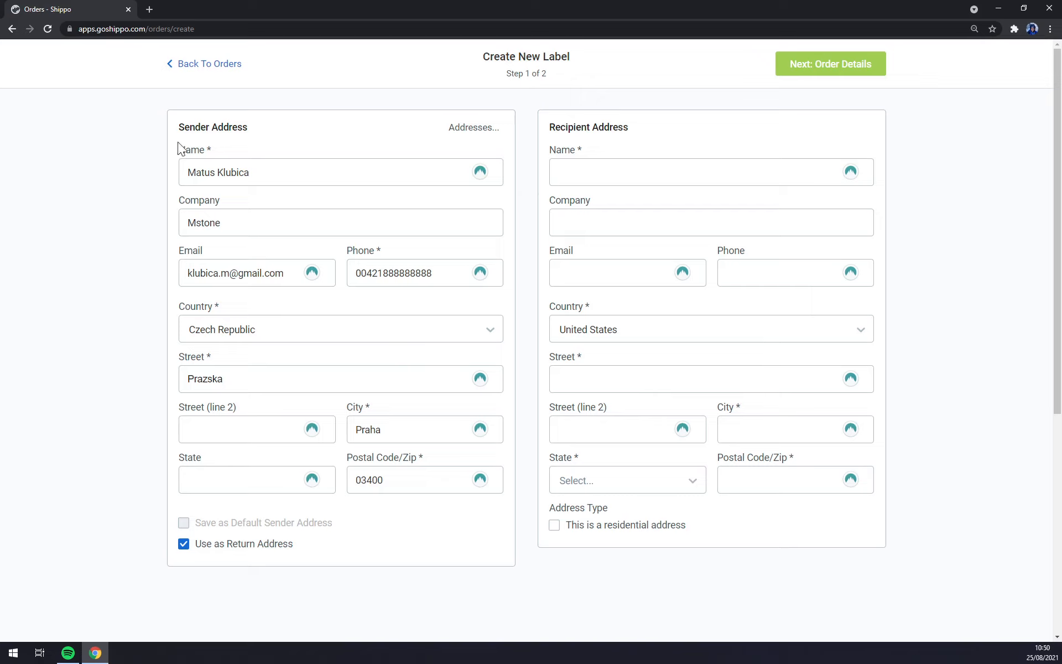
Step: Enter the recipient's full name, e-mail address and phone number, leaving Company empty
left_click(626, 173)
left_click(639, 136)
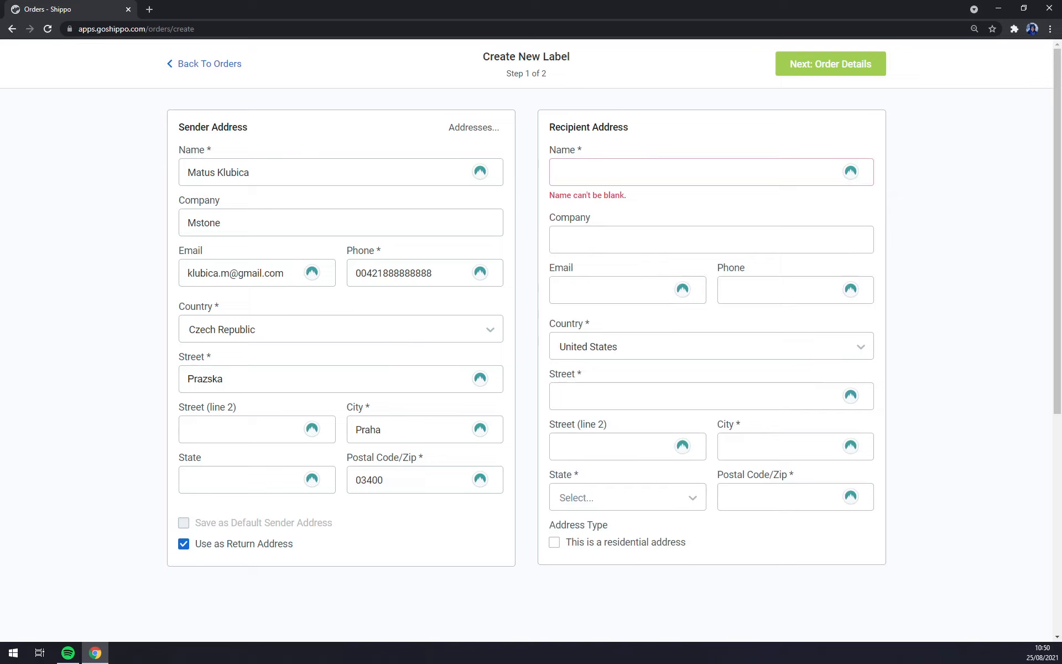
left_click(631, 173)
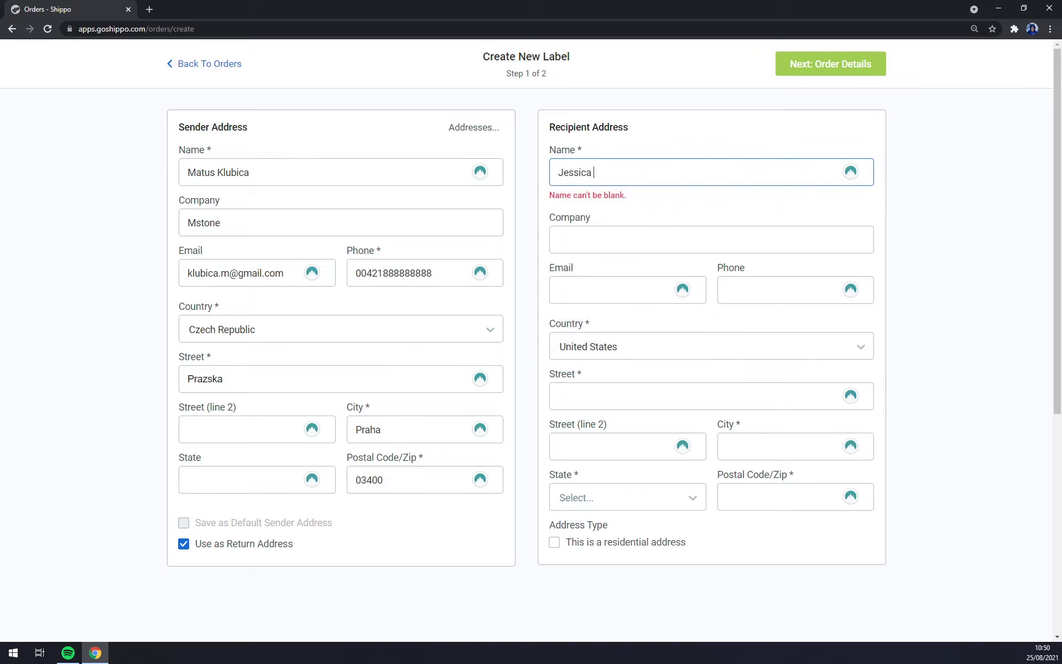
key("Tab")
type("+")
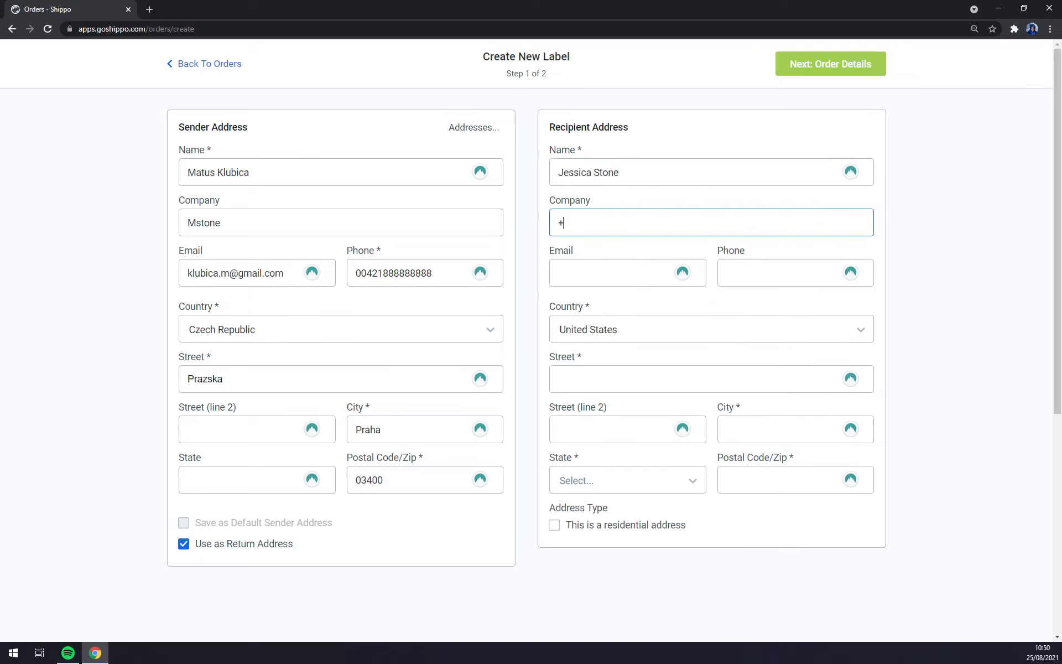
key("BackSpace")
key("Tab")
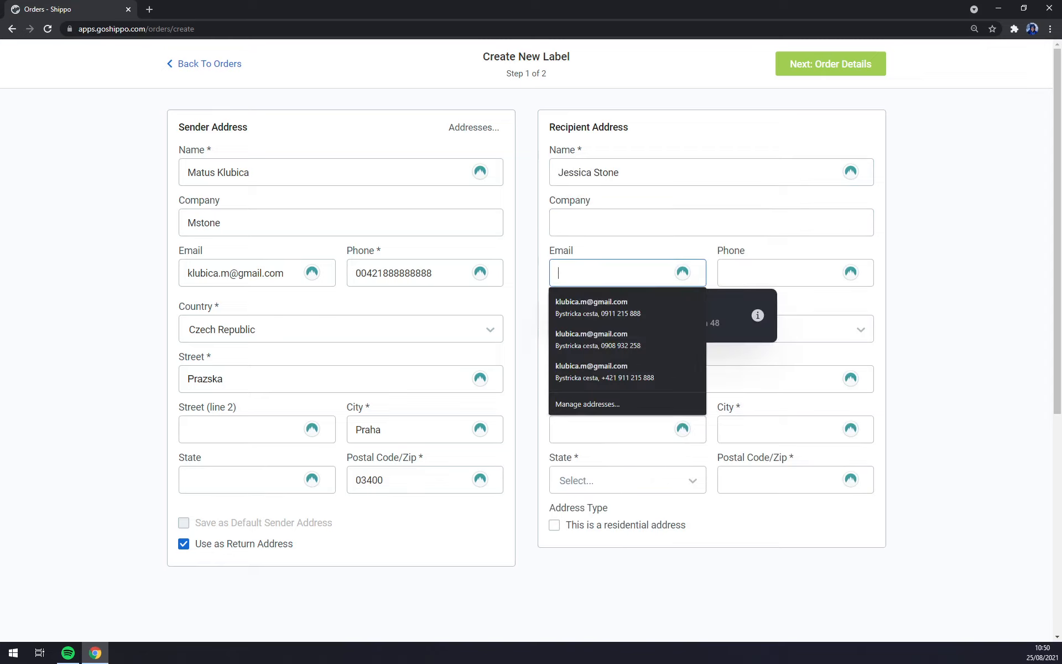
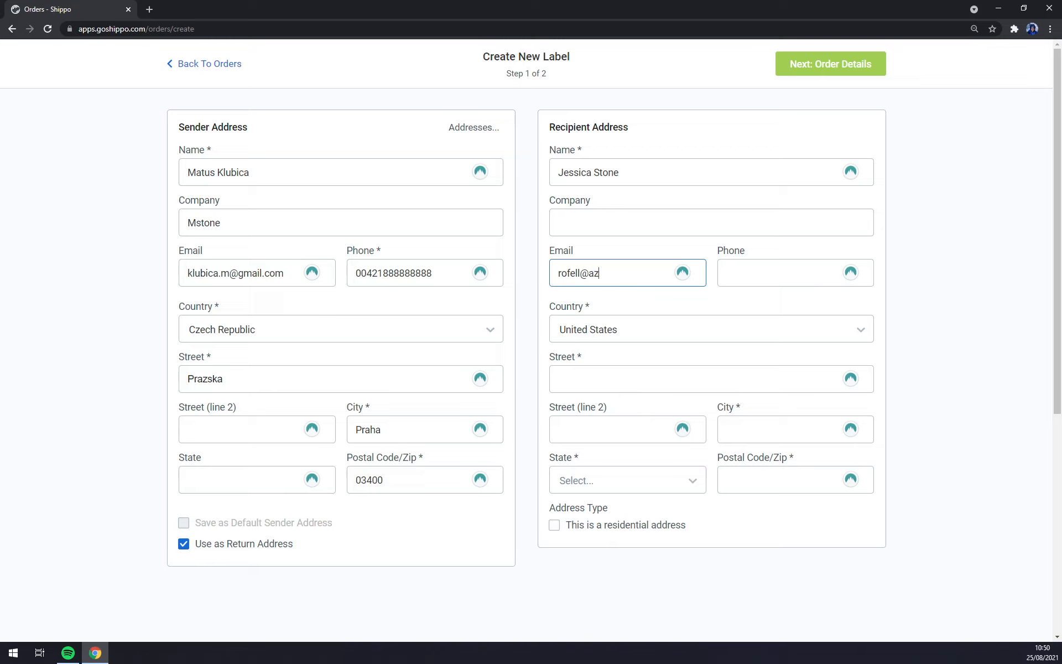
key("Tab")
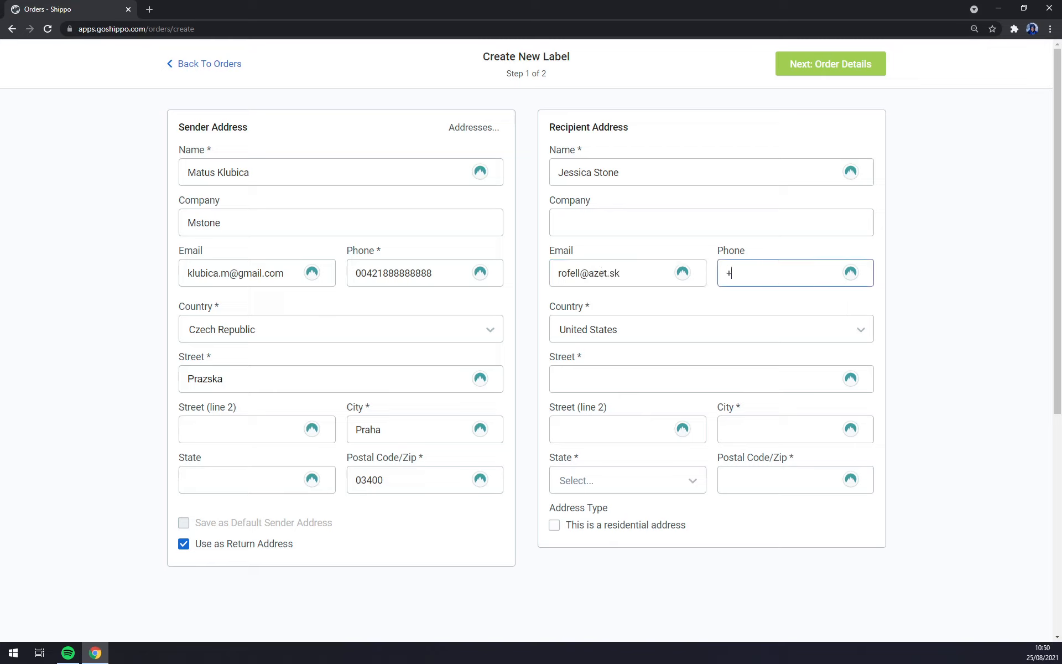
Step: Set the recipient country to Slovakia using the saved address and mark it residential
left_click(620, 337)
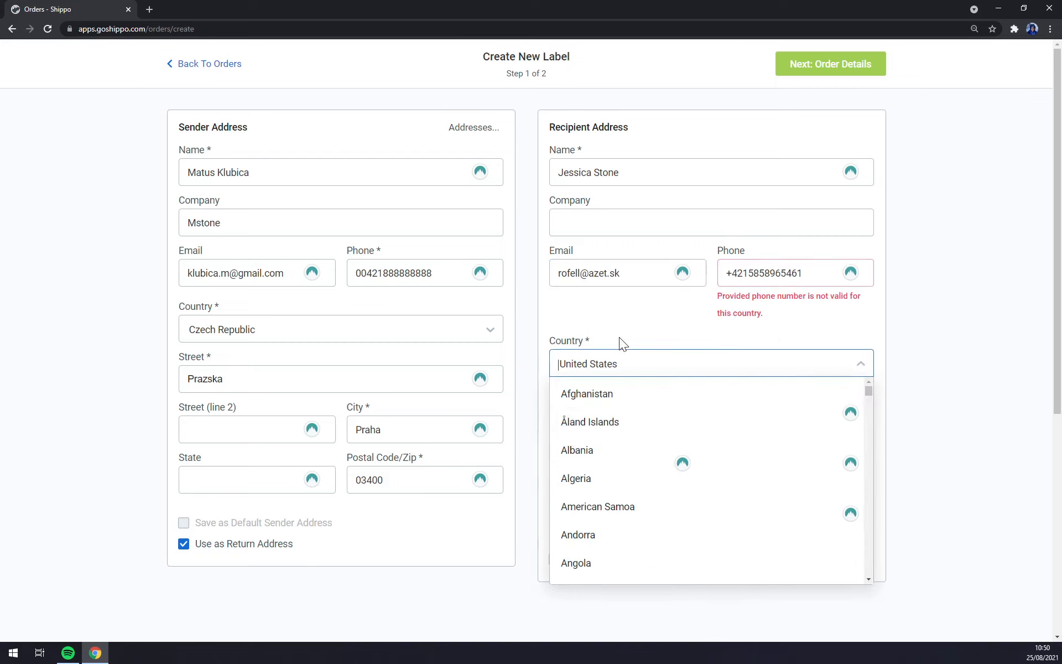
type("Sloval")
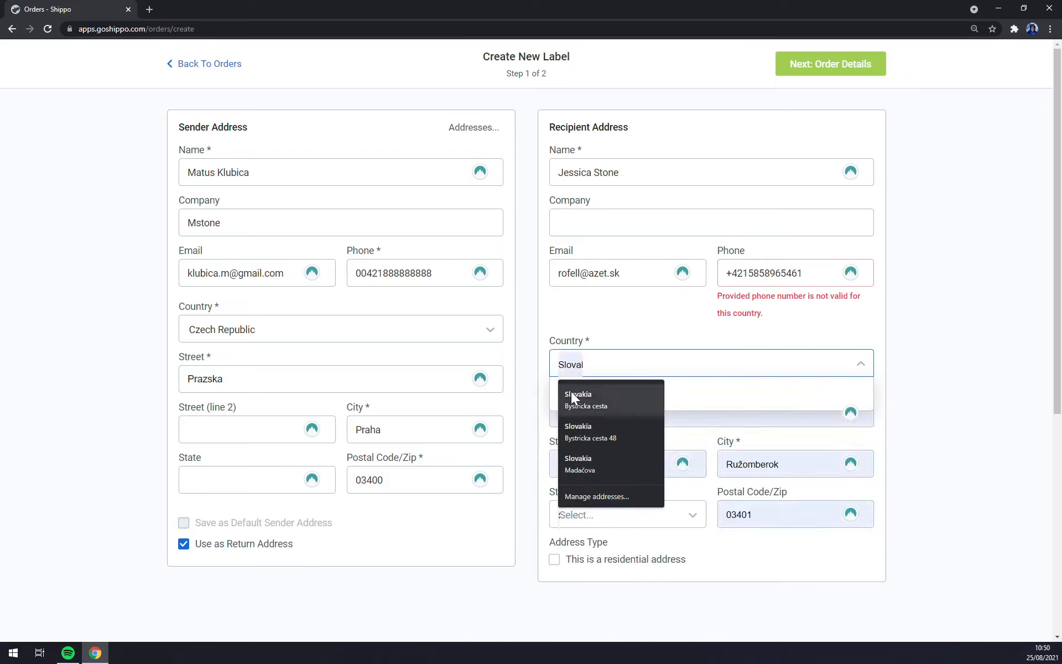
left_click(574, 394)
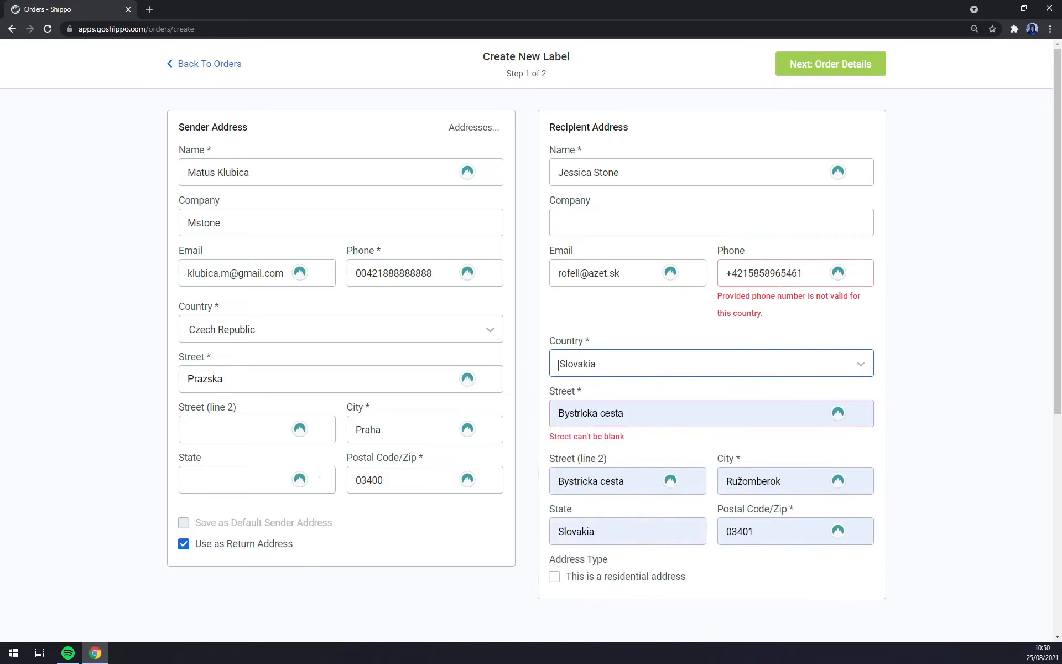
left_click(619, 412)
left_click(961, 428)
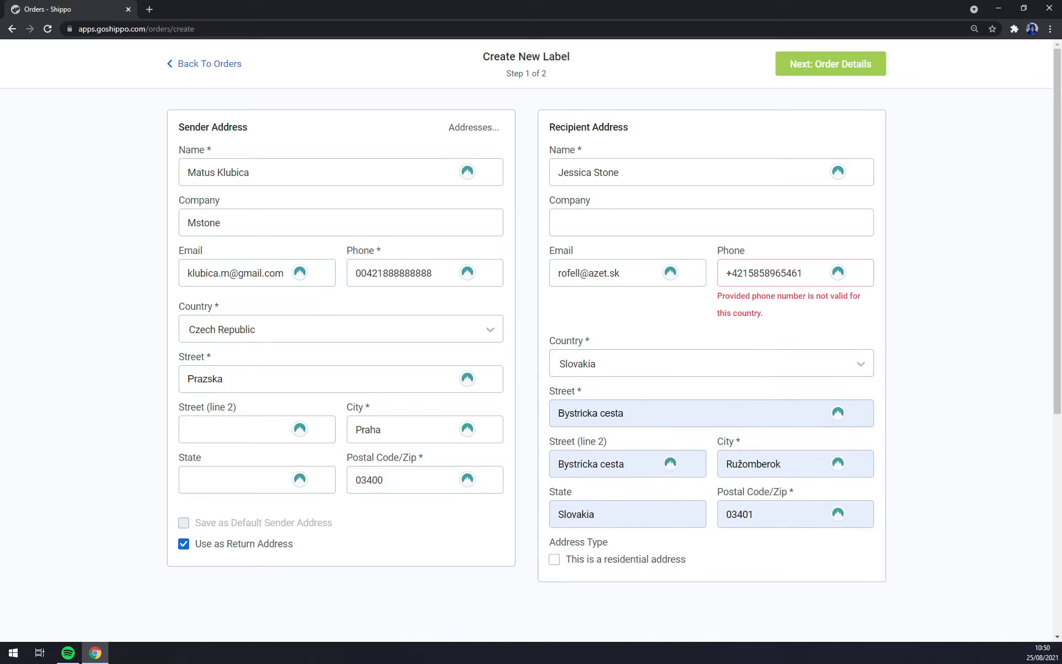
left_click(555, 559)
Step: Remove the extra digit from the recipient's phone number and toggle 'Use as Return Address'
key("BackSpace")
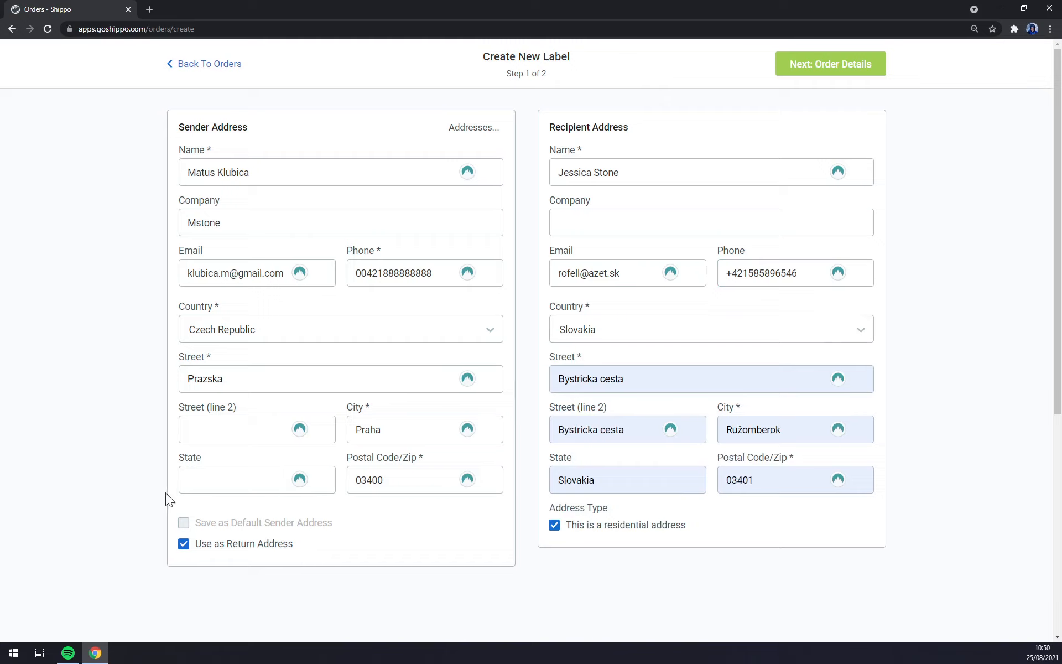
left_click(183, 545)
scroll(208, 535, "down", 3)
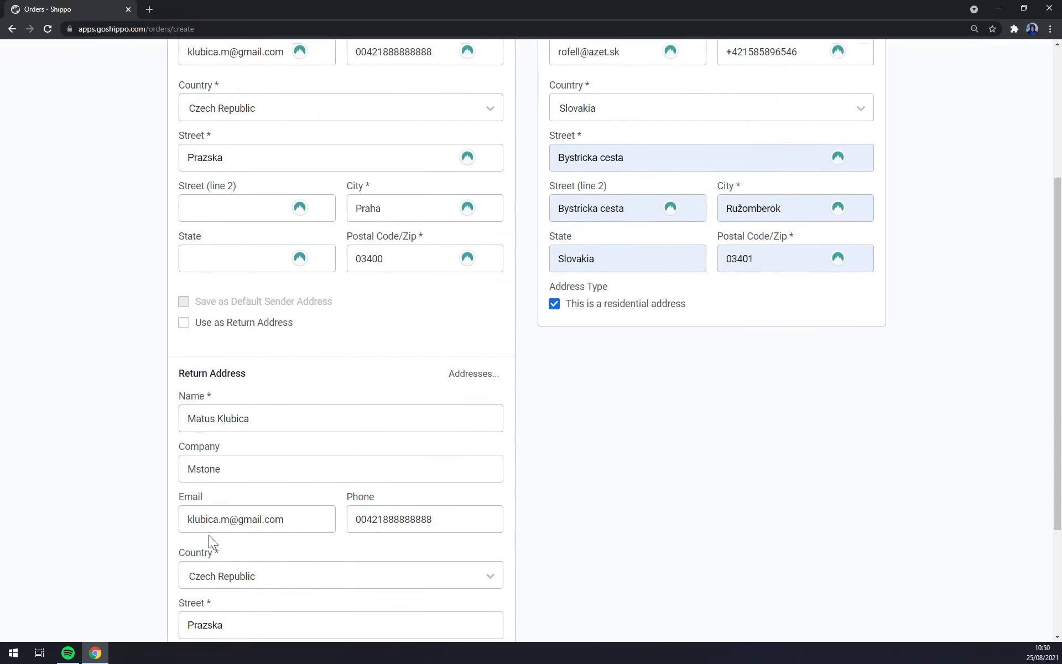
scroll(199, 396, "up", 2)
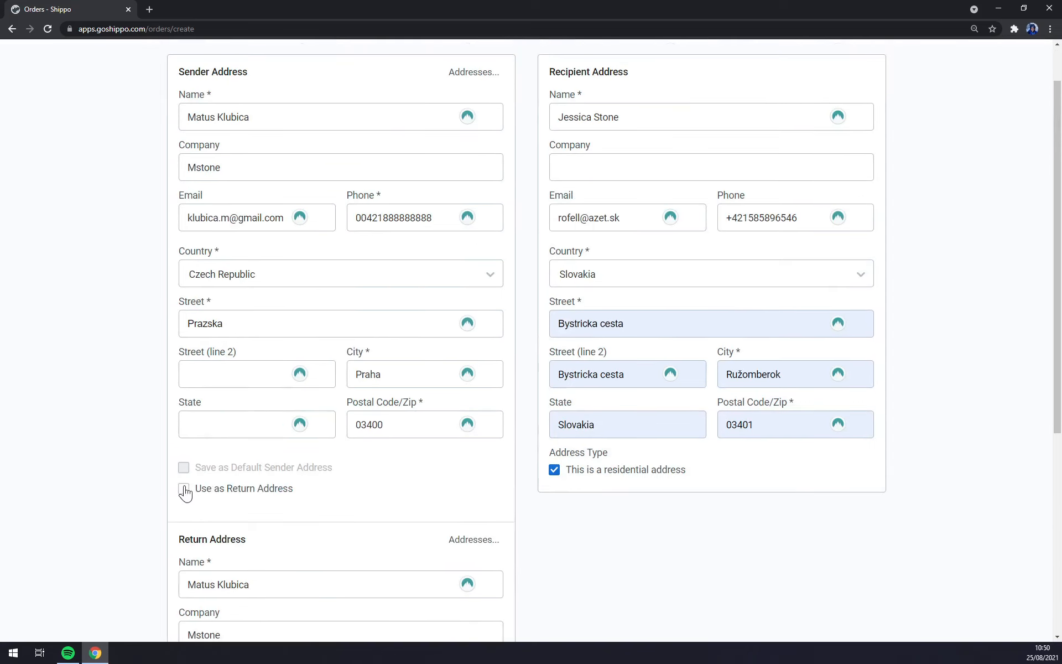
left_click(183, 487)
Step: Keep the sender address as the return address and continue to Order Details
scroll(211, 324, "up", 1)
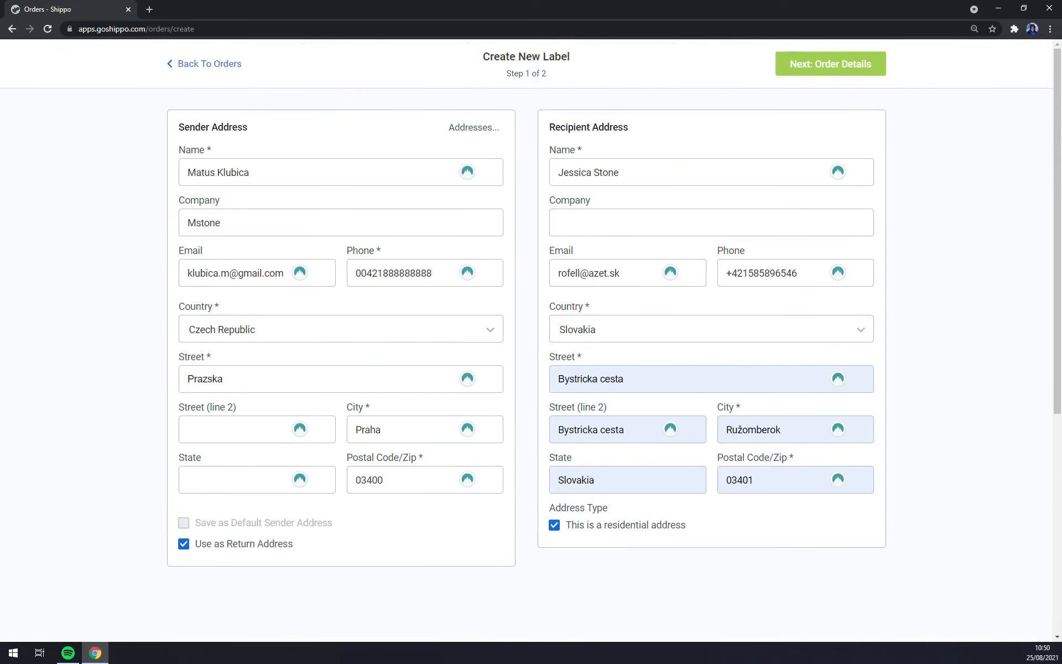
left_click(184, 544)
scroll(184, 544, "down", 5)
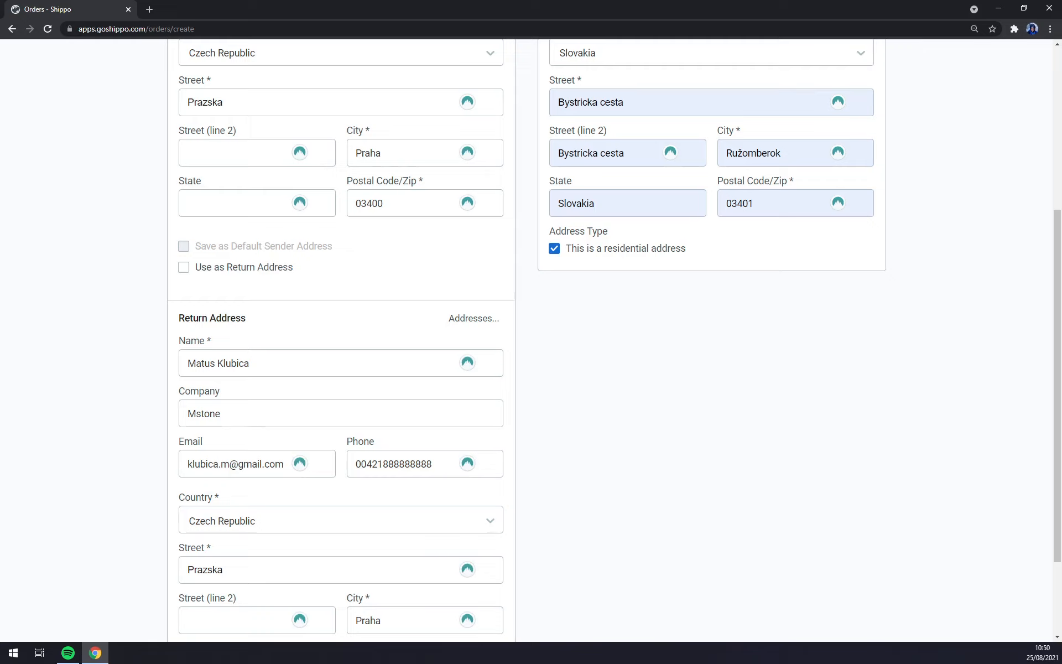
scroll(250, 442, "down", 2)
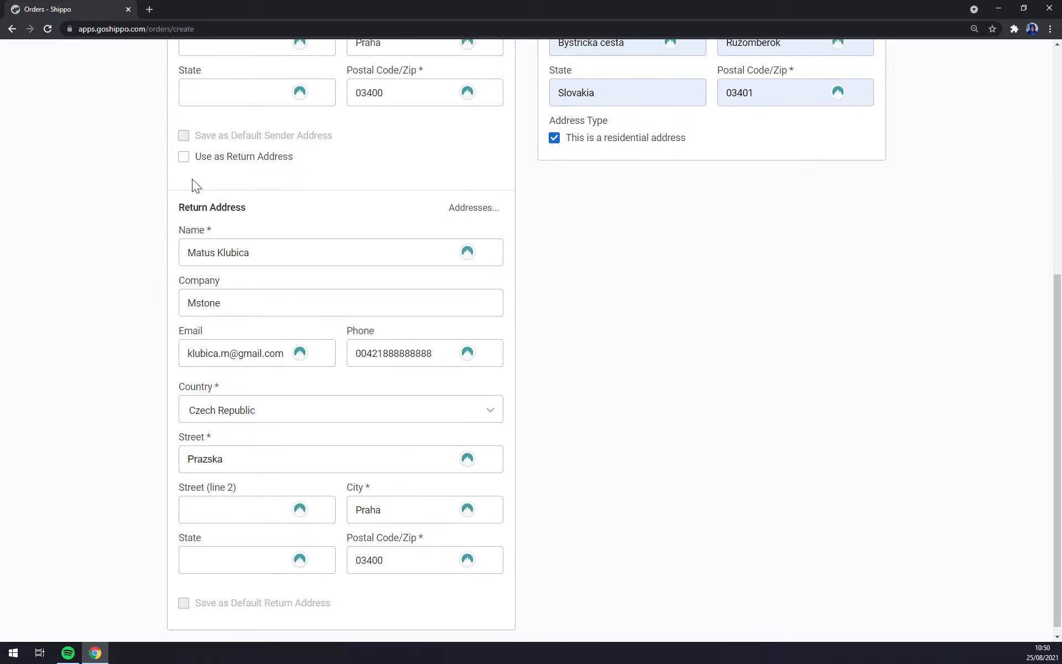
scroll(293, 185, "down", 1)
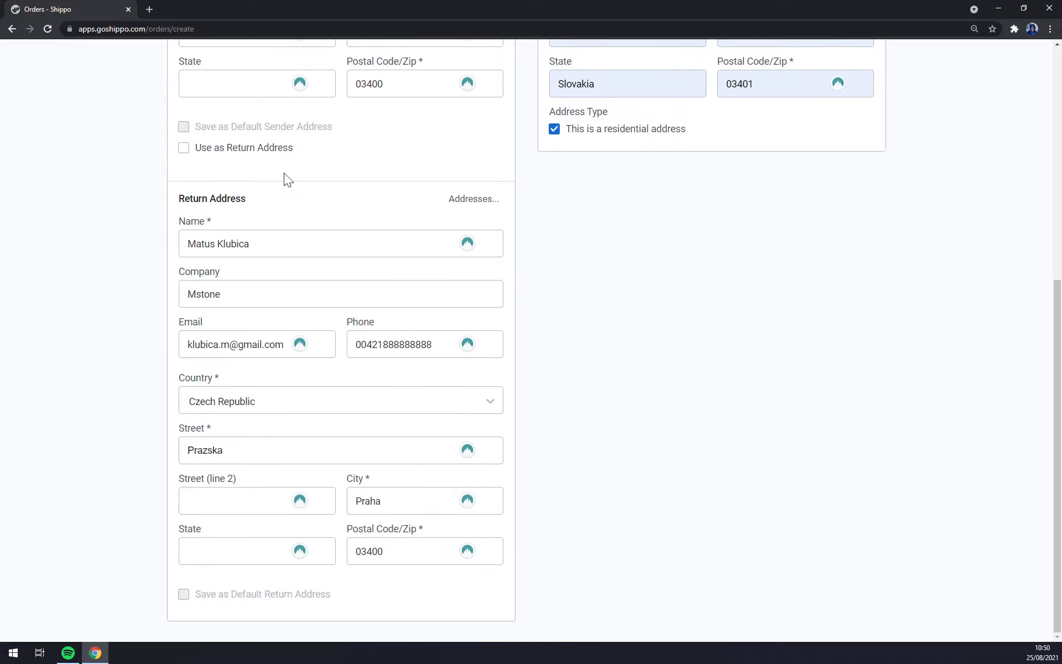
left_click(183, 148)
scroll(400, 396, "up", 6)
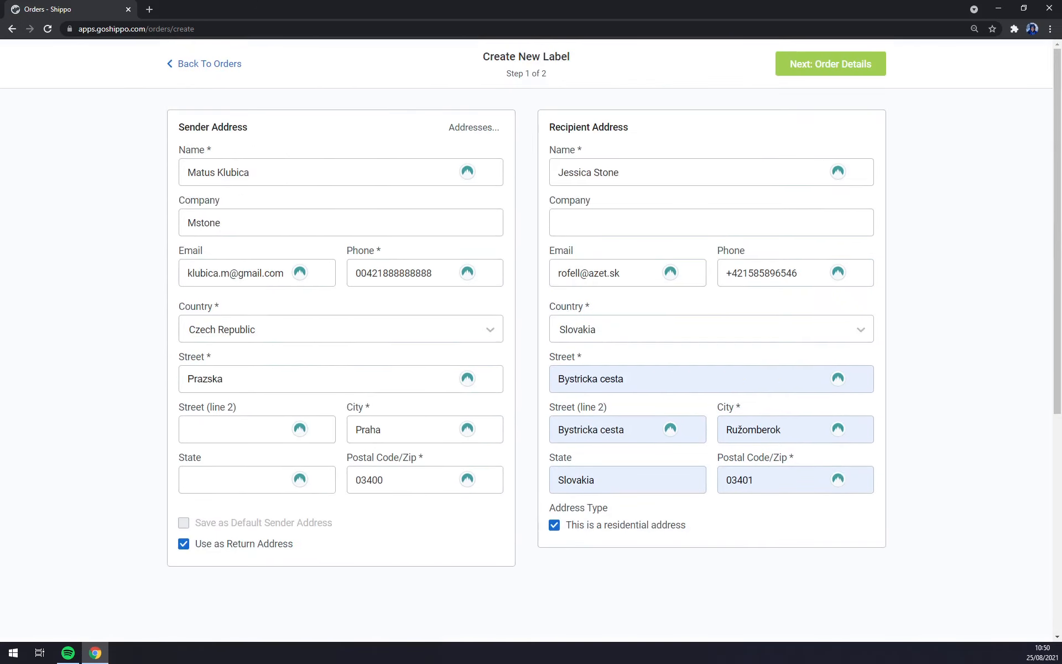
left_click(791, 71)
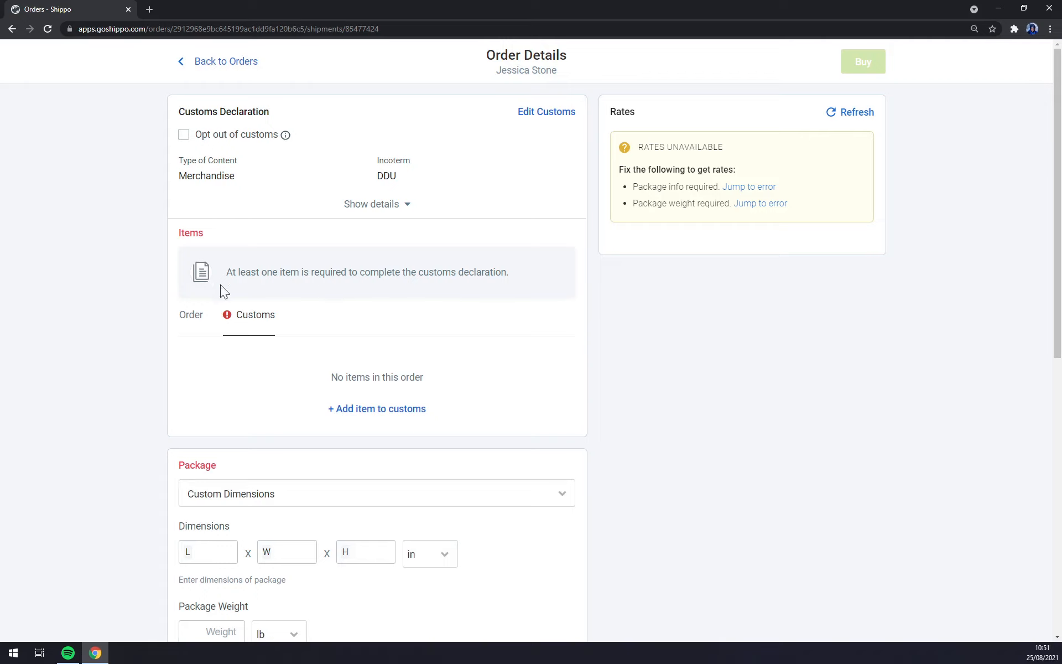
Step: Switch between the Order and Customs item lists, ending on the empty Order list
left_click(191, 324)
left_click(247, 330)
left_click(189, 318)
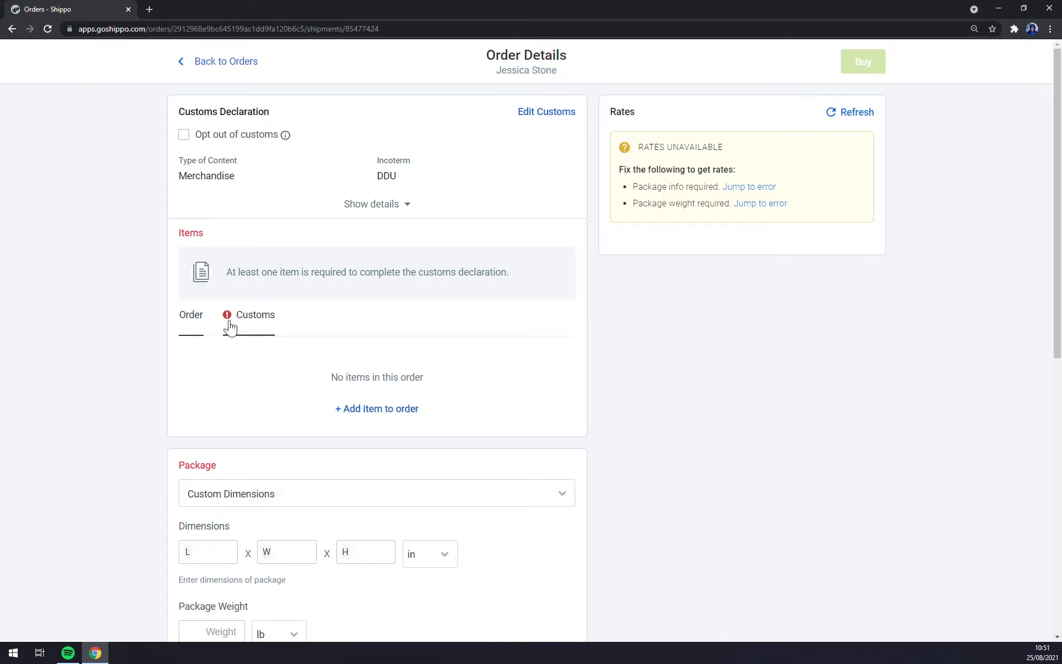
left_click(271, 329)
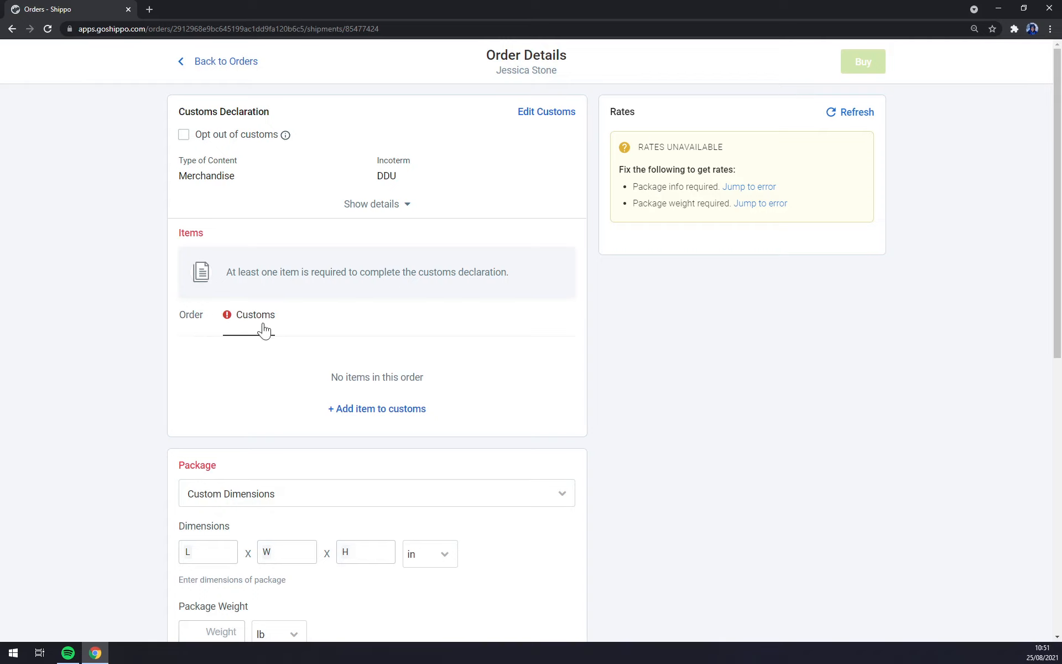
left_click(193, 325)
Step: Start a new item described as 'Big Box' with quantity 1 and weight 2 kg
left_click(371, 412)
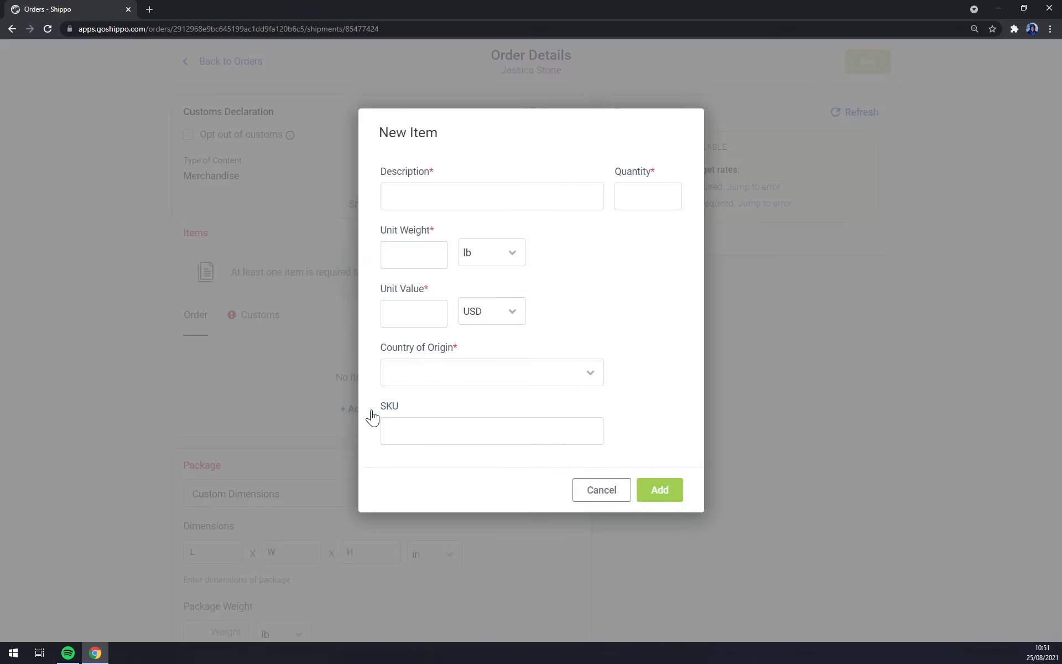
left_click(492, 197)
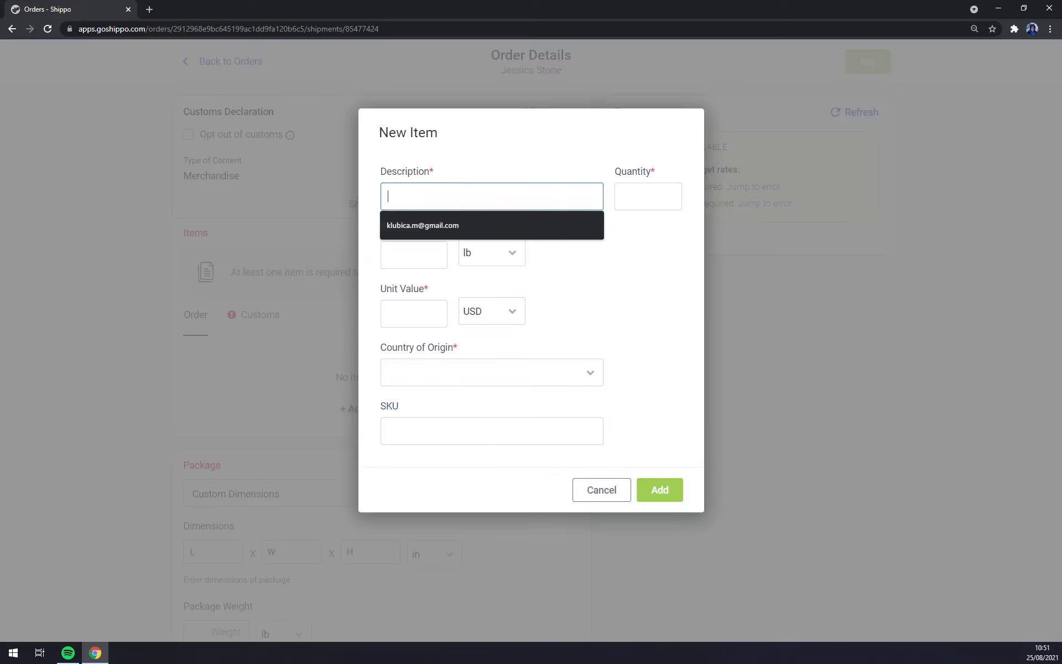
type("B")
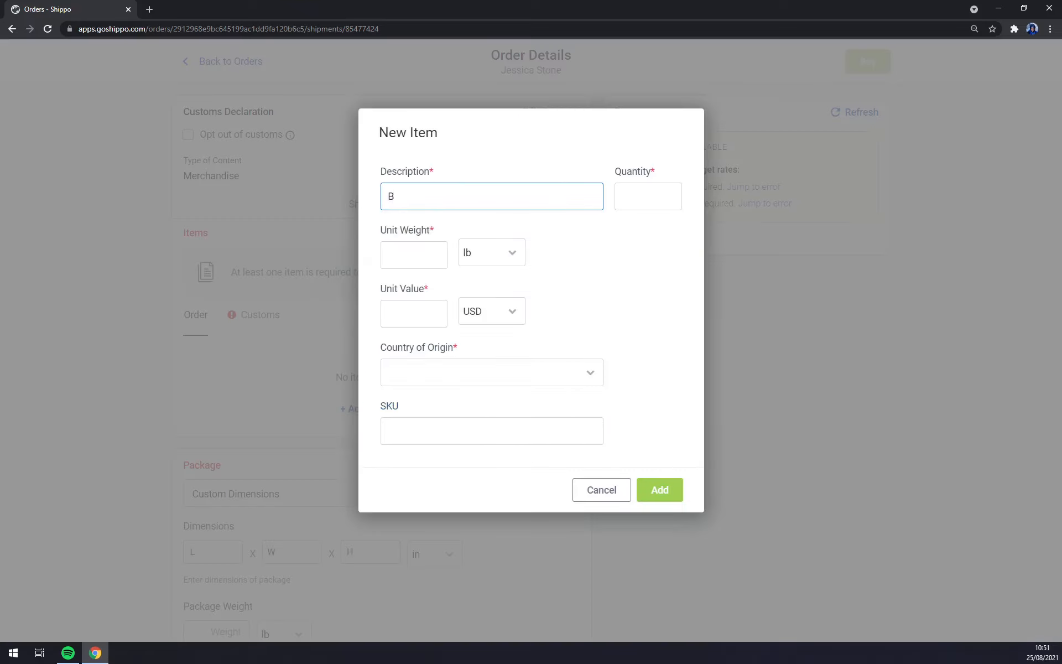
type("ig Box")
key("Tab")
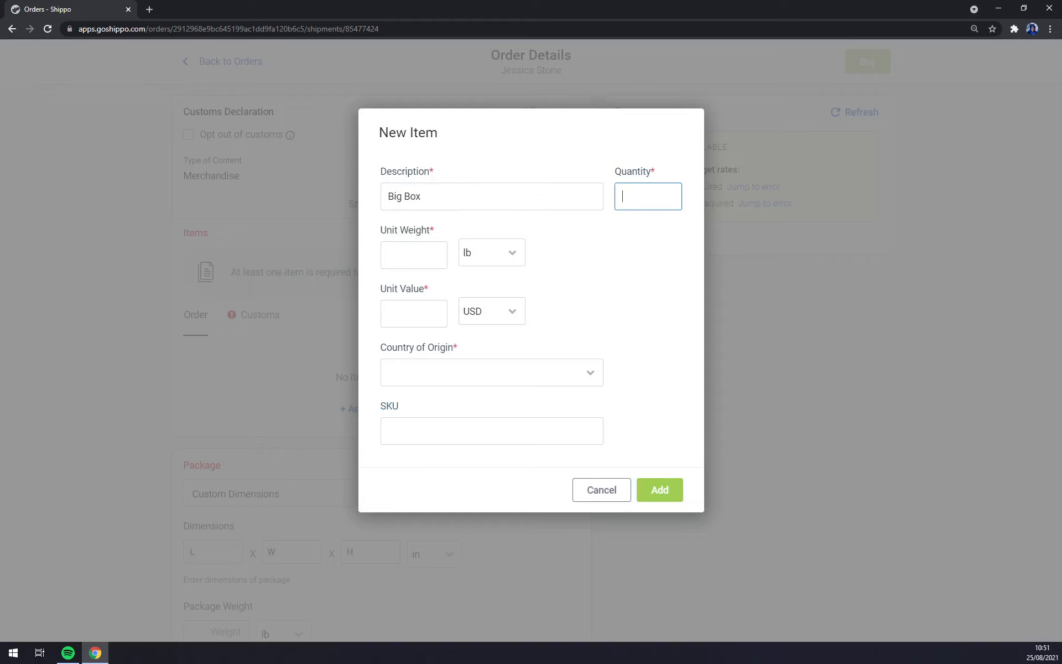
type("1")
key("Tab")
left_click(500, 260)
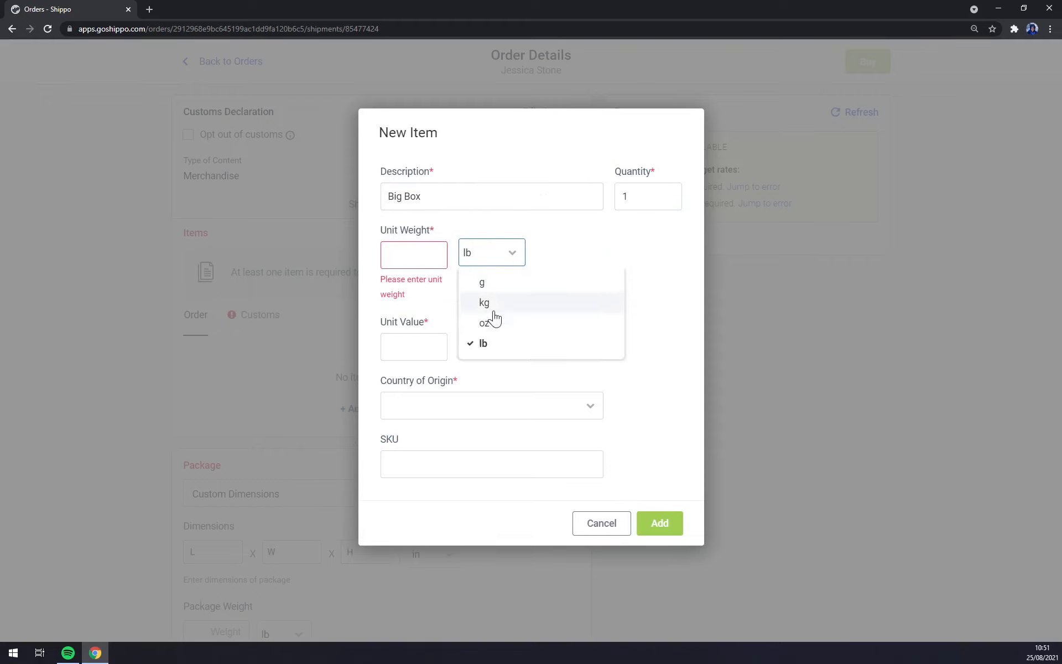
left_click(486, 303)
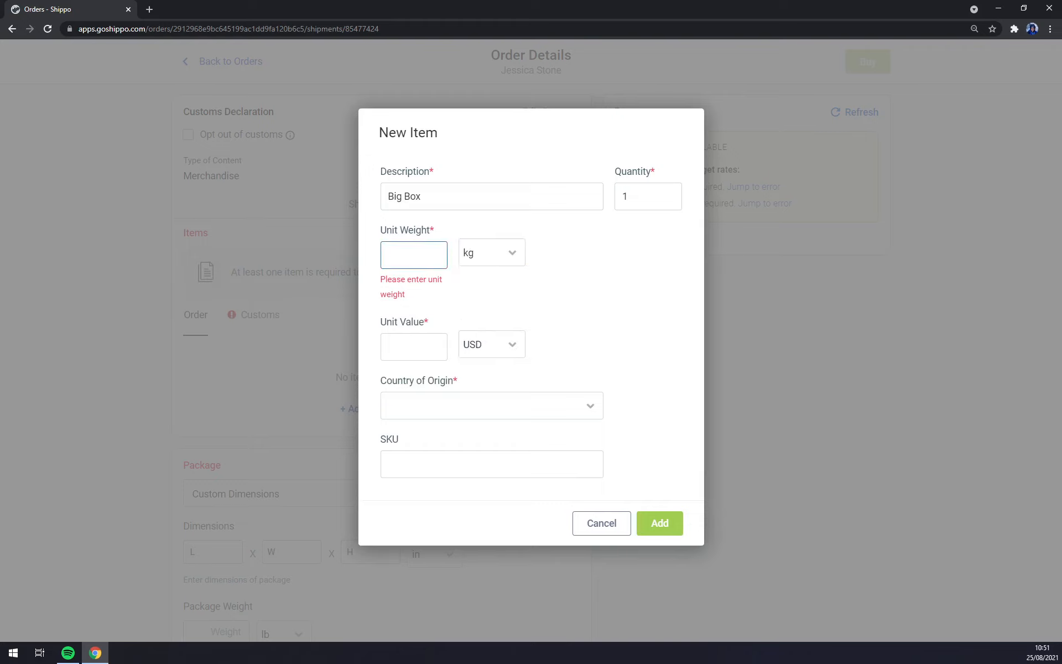
type("2")
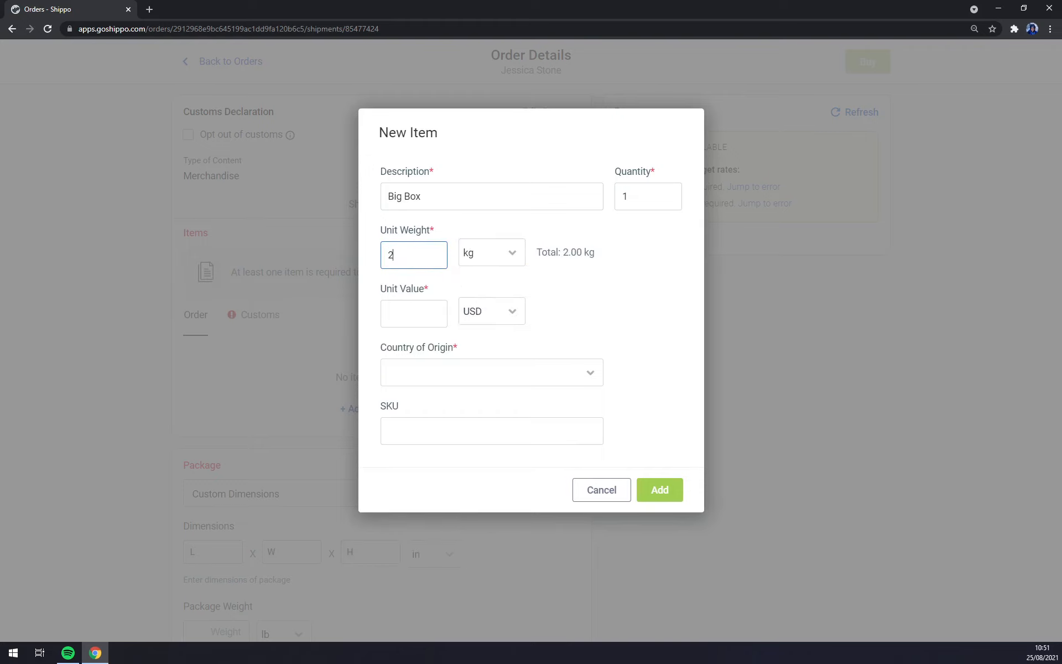
Step: Give the item a value of 150 EUR and Slovakia as origin, then add it
left_click(411, 308)
left_click(499, 310)
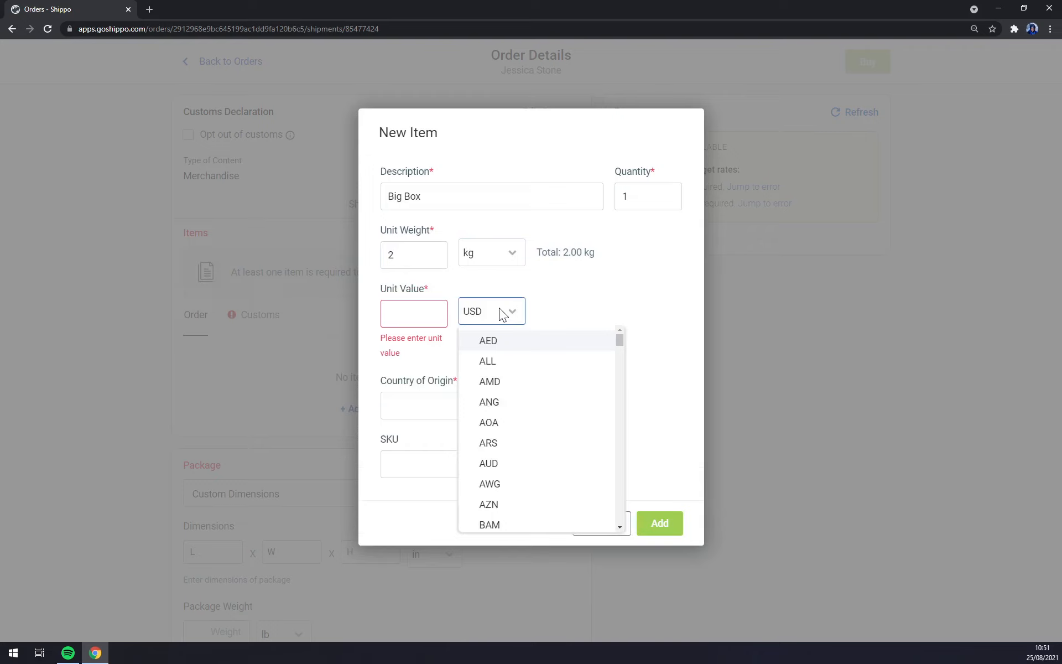
scroll(540, 471, "down", 4)
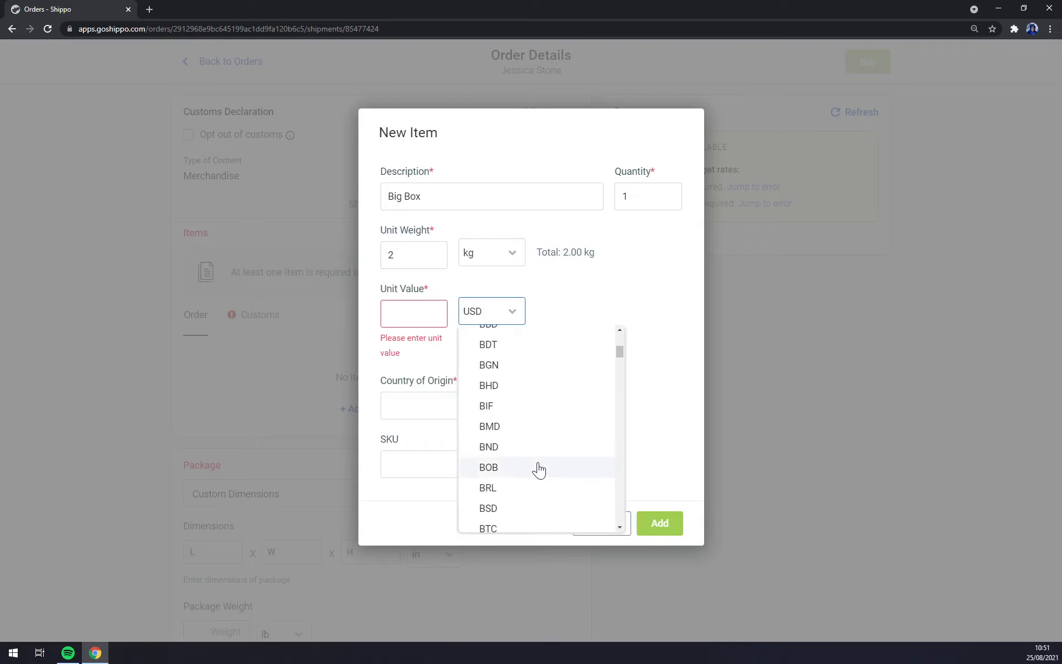
scroll(538, 469, "down", 4)
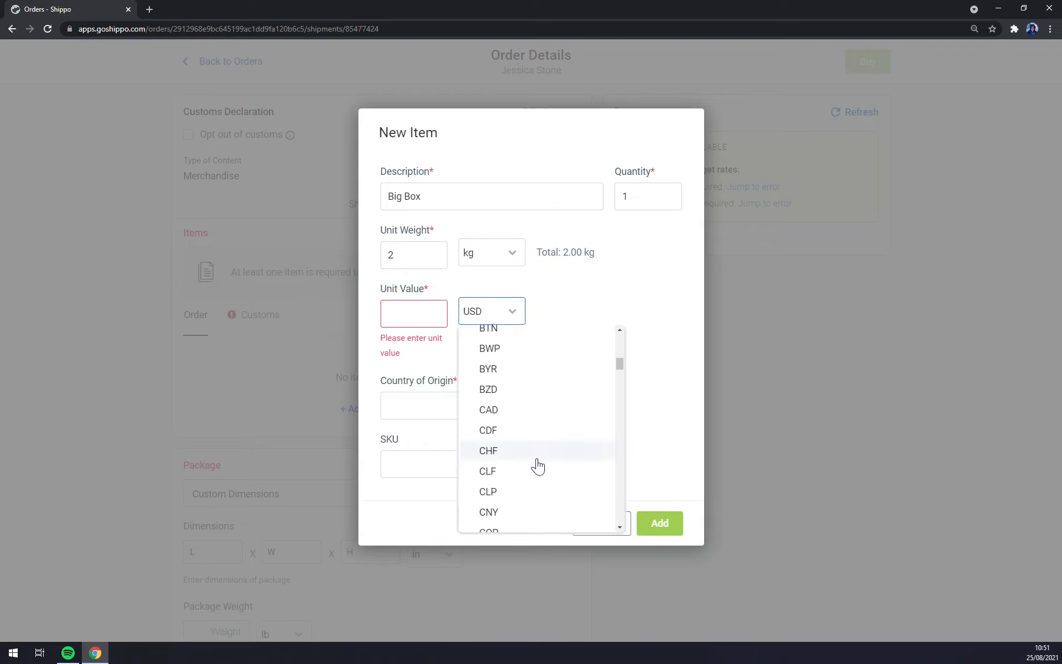
scroll(538, 466, "down", 4)
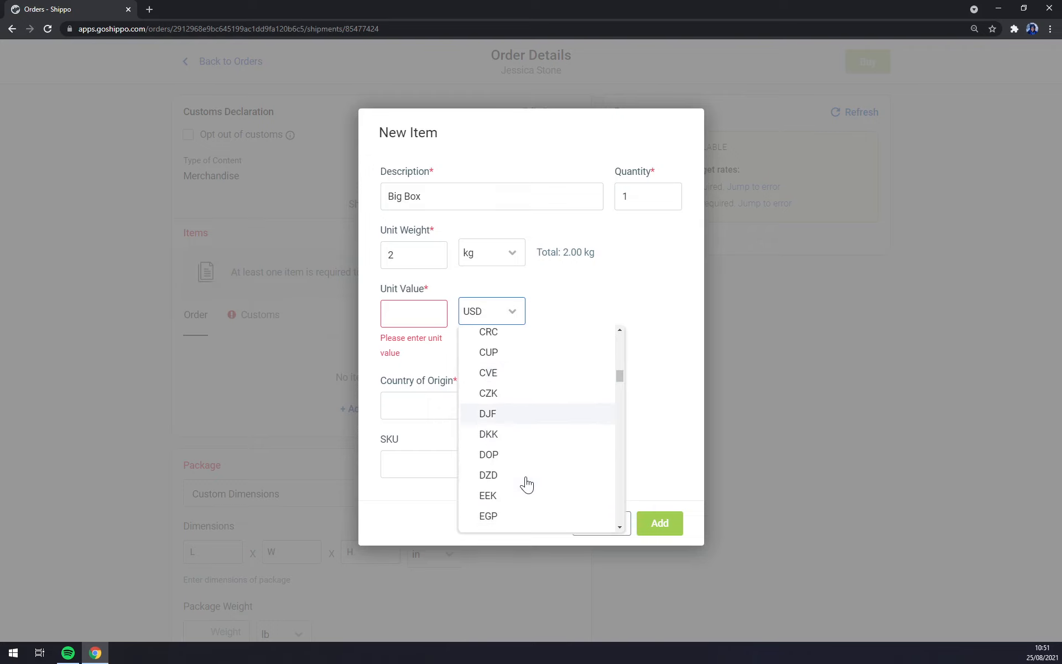
scroll(526, 482, "down", 1)
scroll(509, 476, "down", 1)
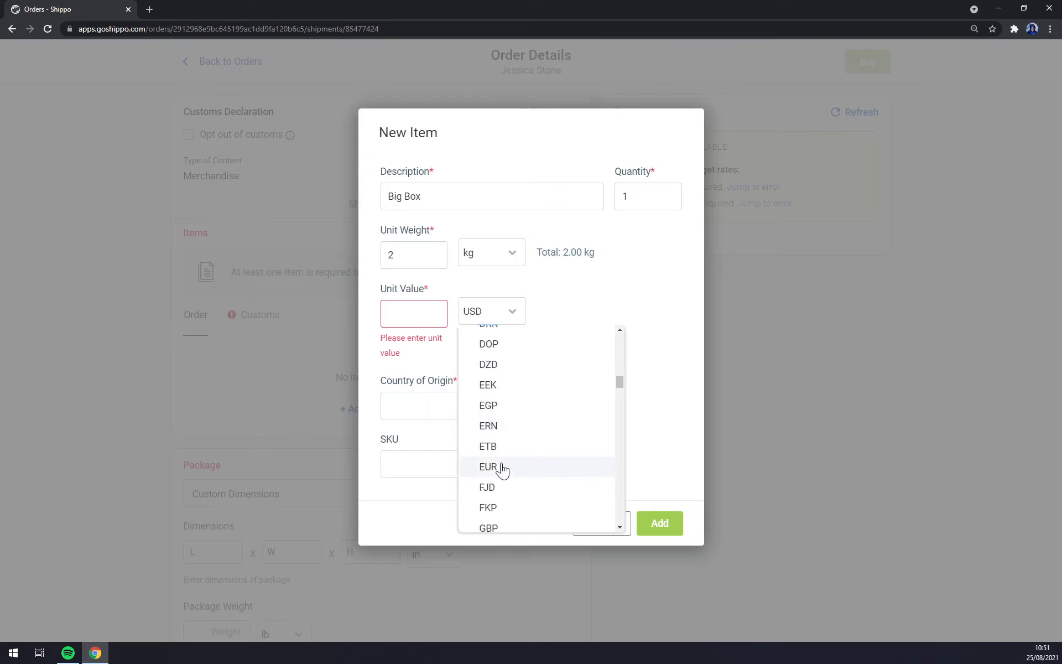
left_click(502, 469)
type("150")
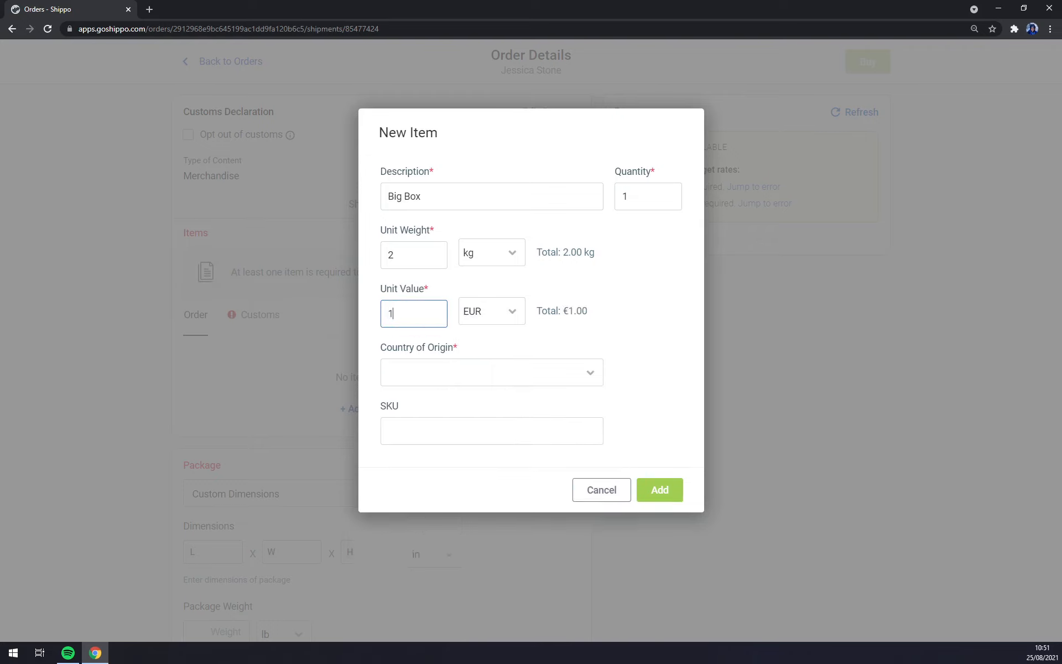
left_click(496, 367)
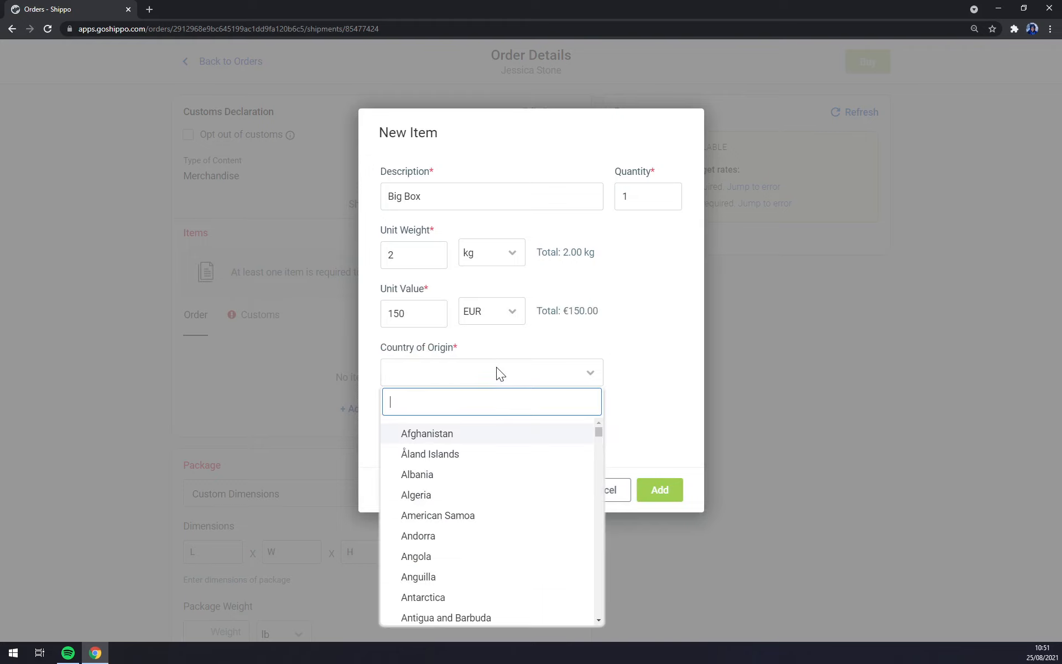
type("slova")
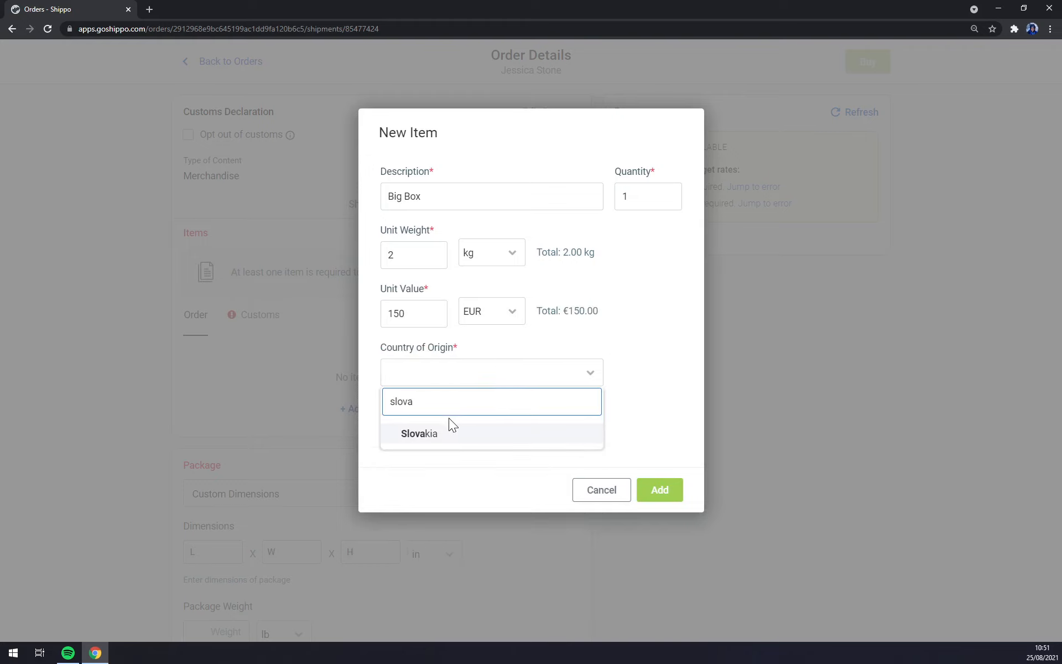
left_click(425, 433)
left_click(426, 432)
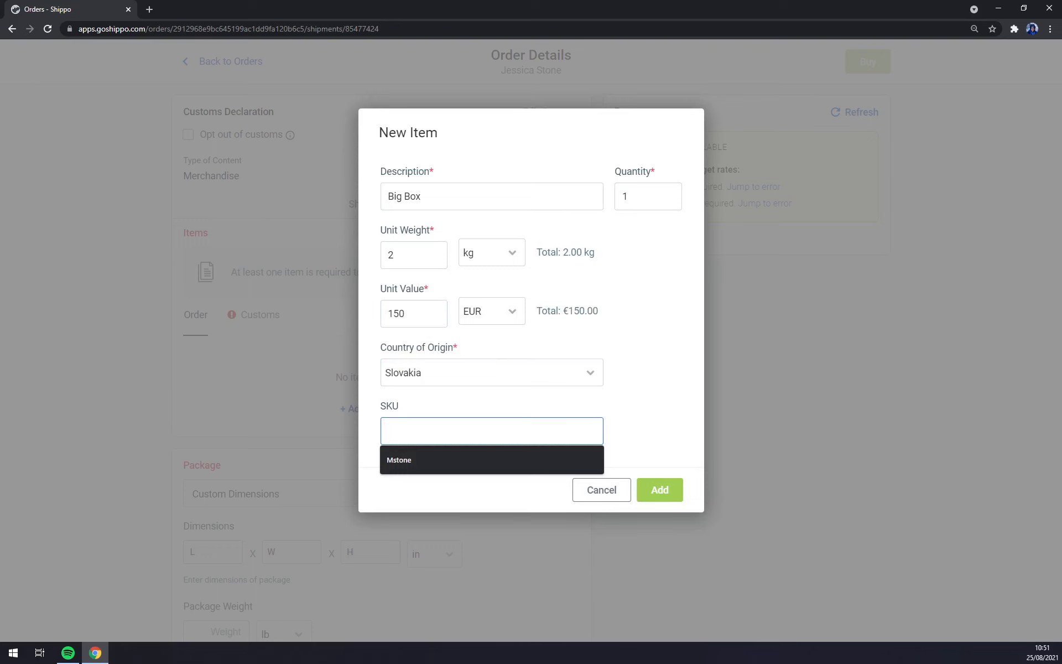
left_click(658, 498)
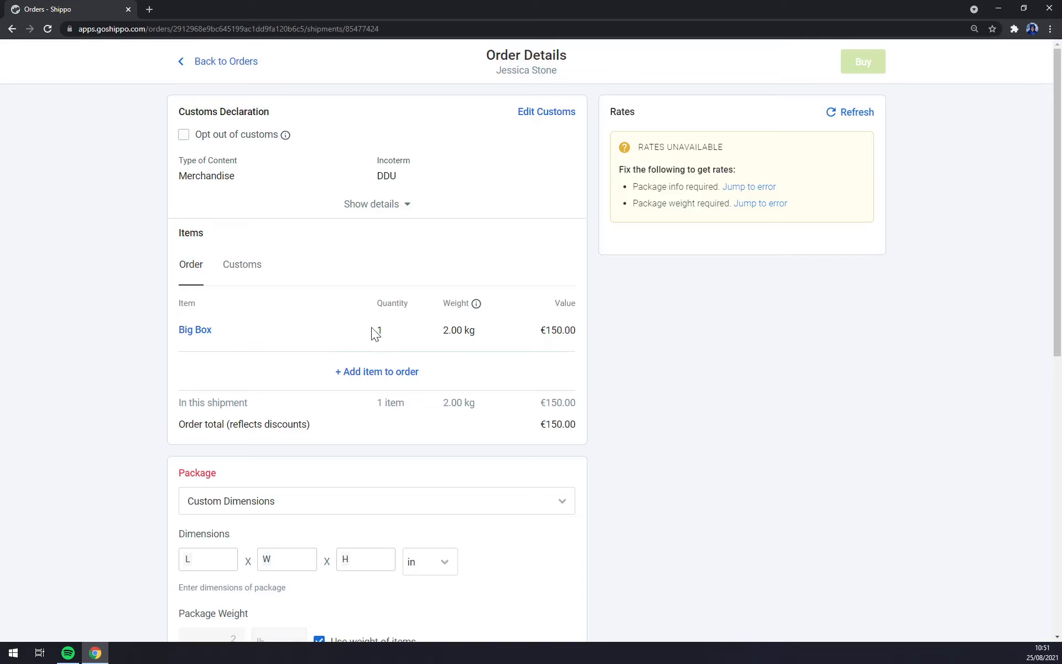
left_click(362, 371)
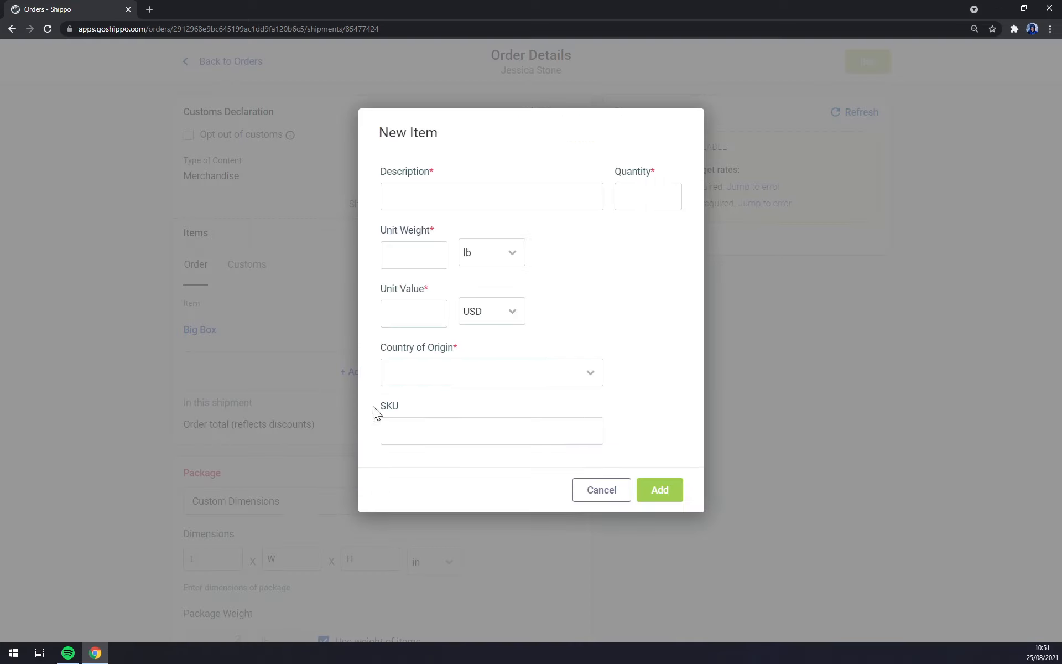
left_click(607, 499)
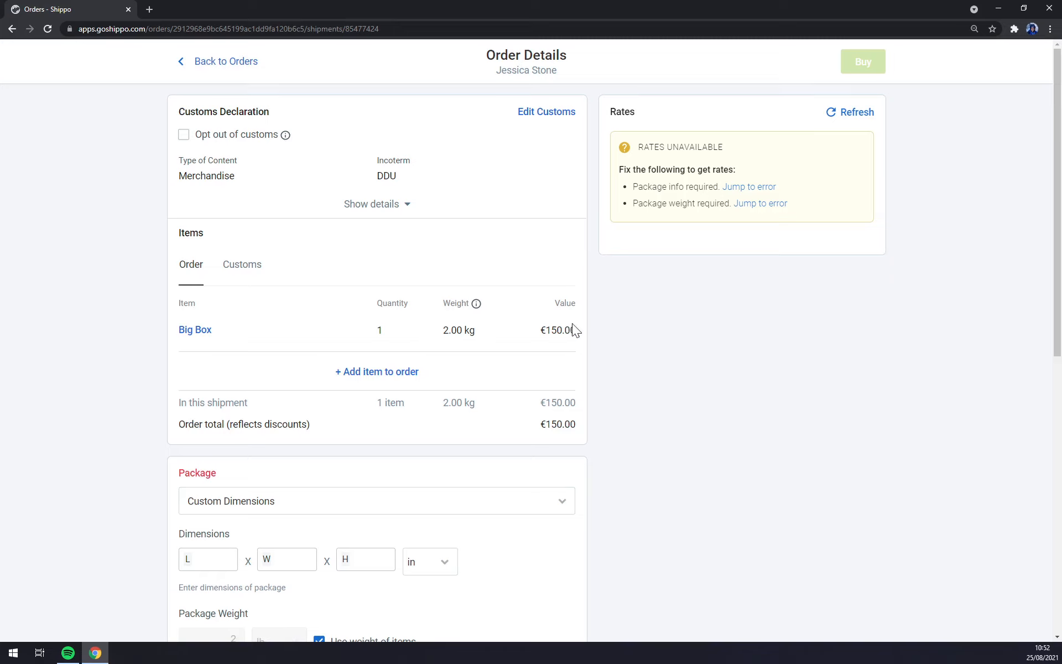
scroll(595, 345, "down", 5)
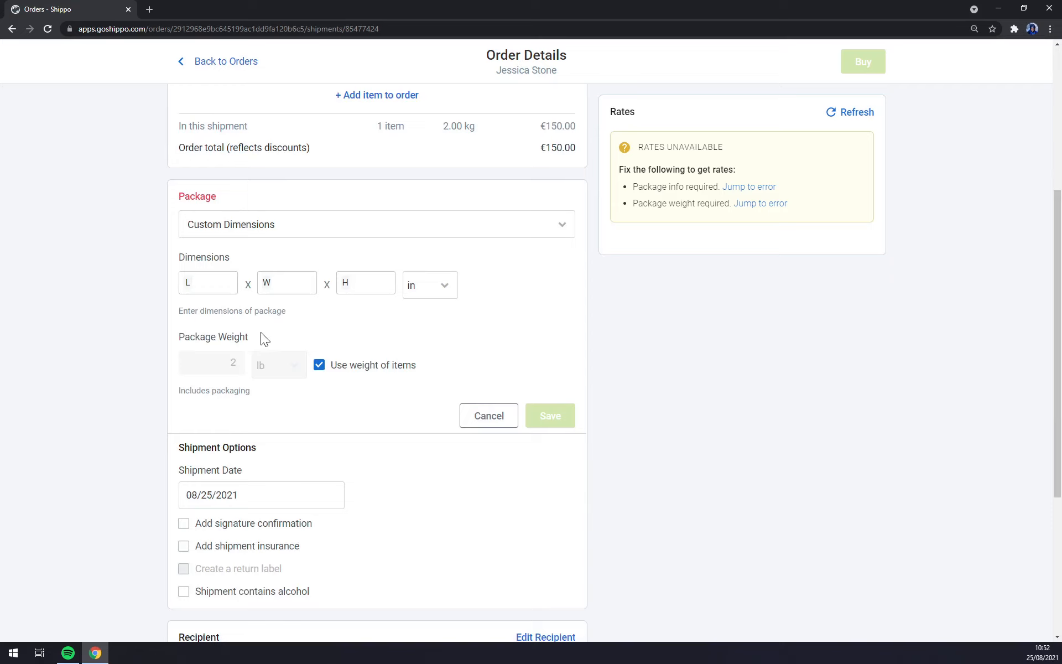
Step: Browse the package type options, including carrier parcels, and keep Custom Dimensions
scroll(232, 326, "up", 2)
left_click(275, 343)
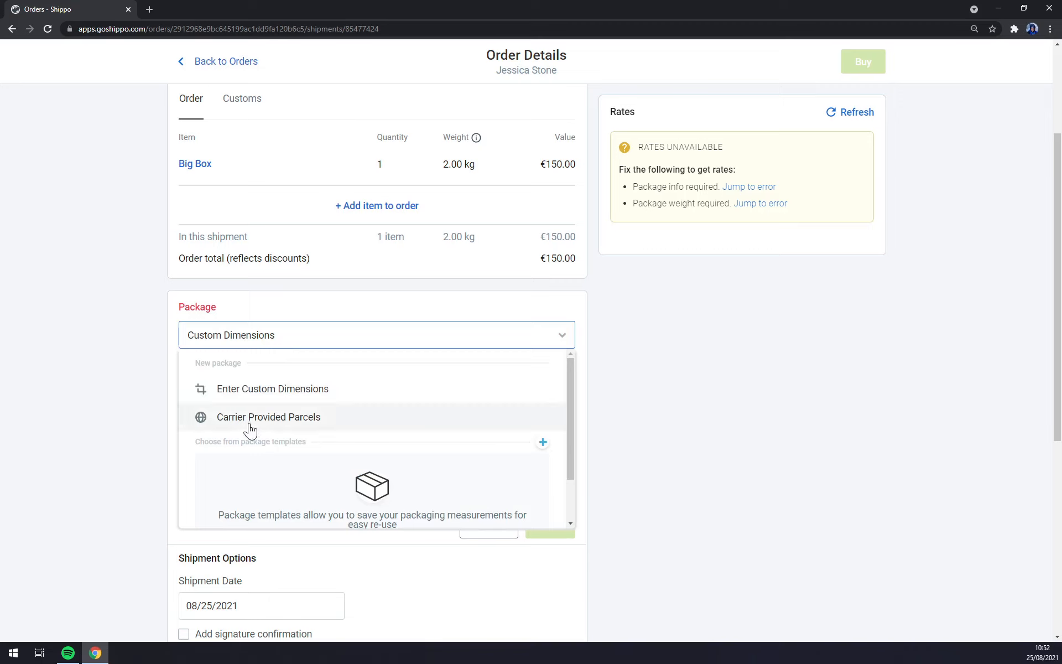
left_click(257, 396)
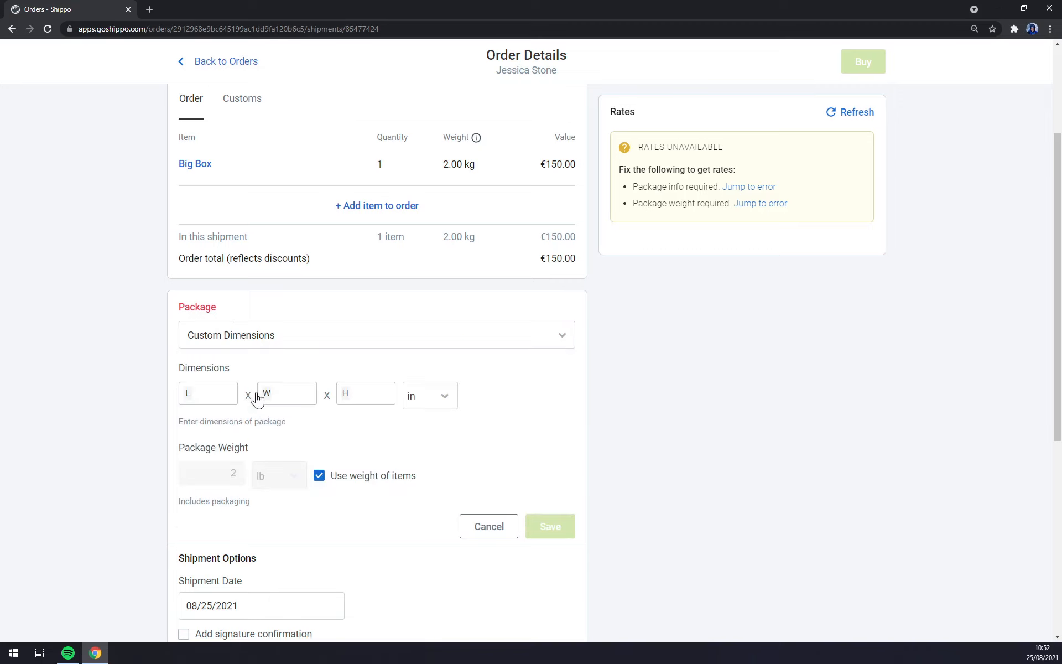
left_click(249, 345)
left_click(232, 415)
left_click(275, 328)
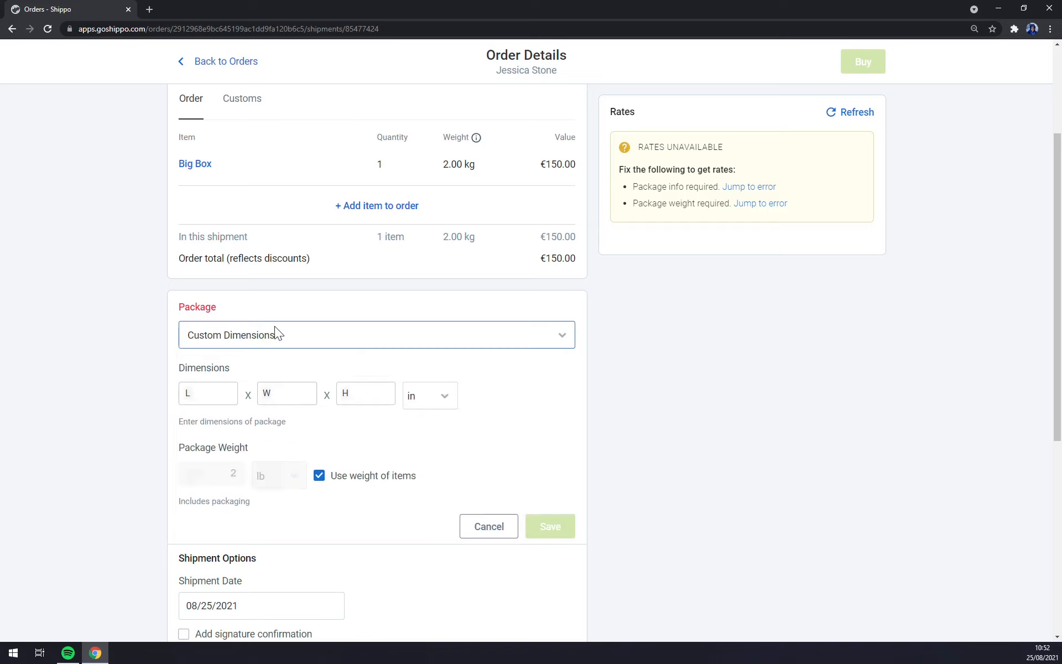
left_click(238, 345)
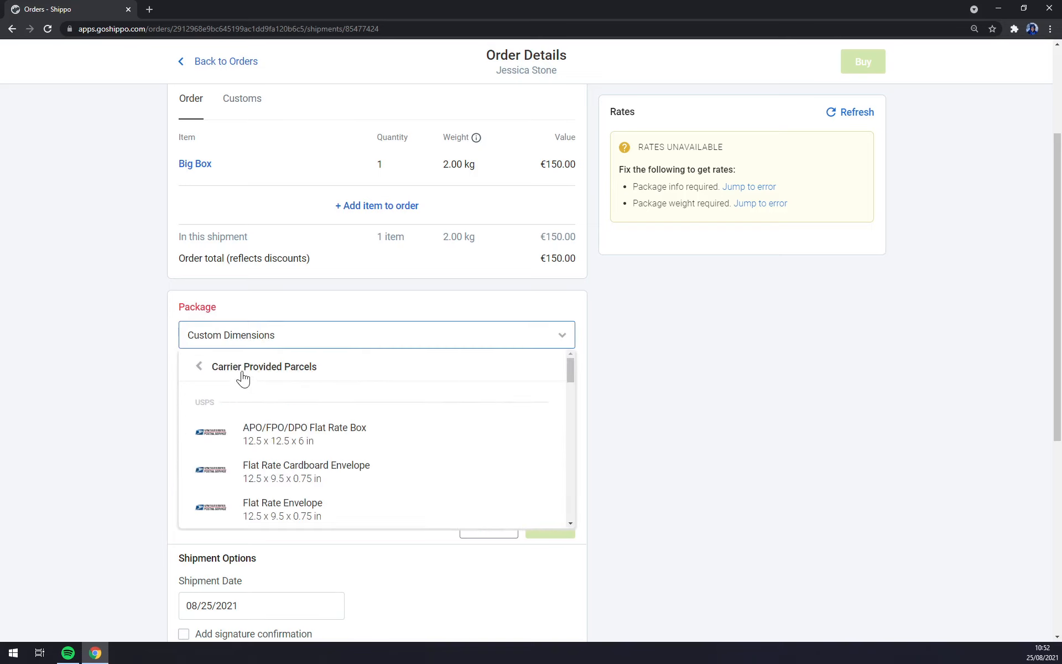
left_click(242, 380)
left_click(108, 369)
Step: Switch dimensions to cm, enter length 50, width 25, height 25, and save
left_click(223, 394)
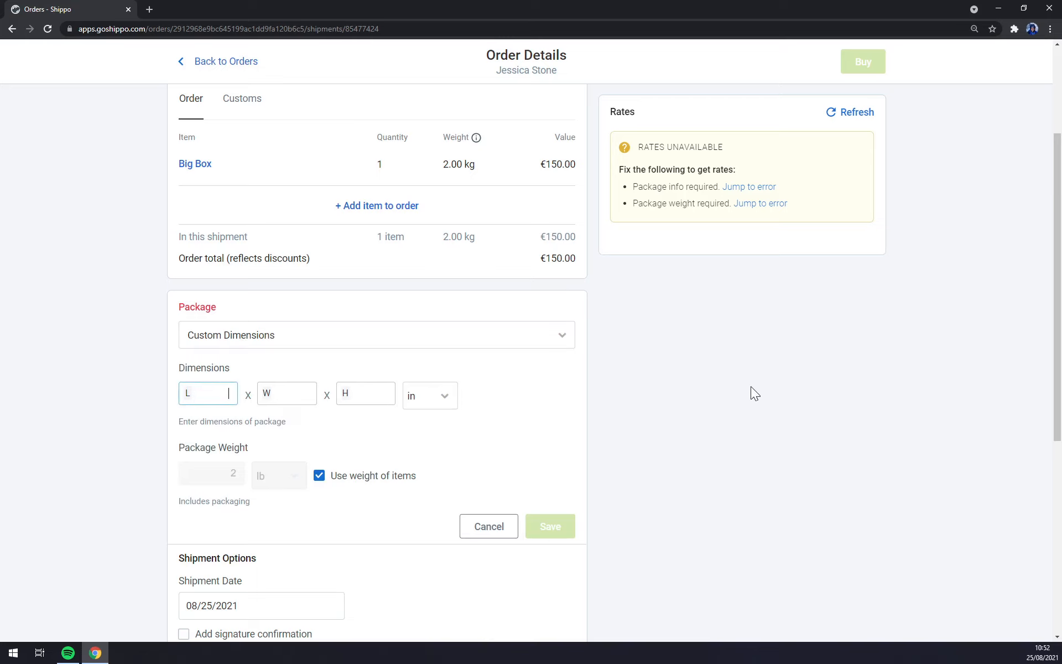
left_click(448, 394)
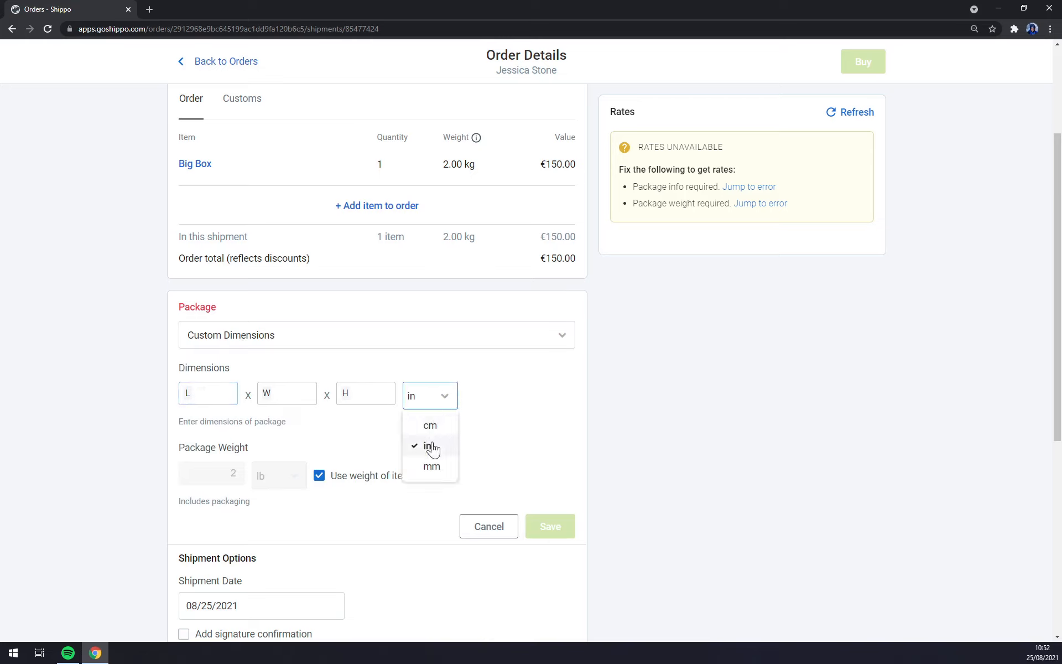
left_click(430, 425)
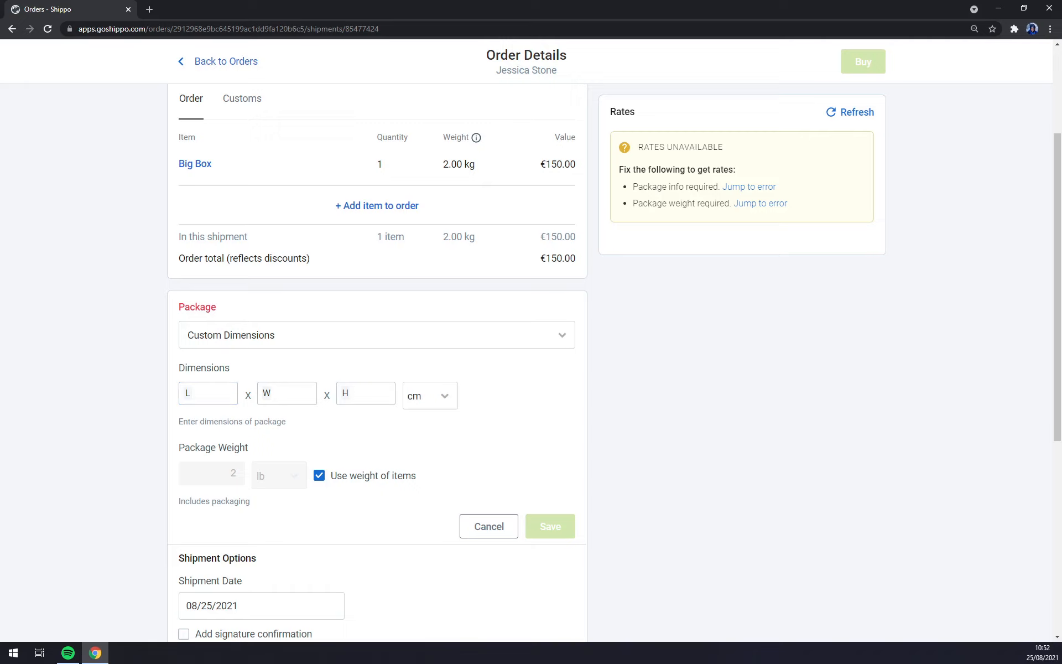
left_click(228, 394)
type("50")
key("Tab")
type("25")
key("Tab")
type("25")
left_click(585, 469)
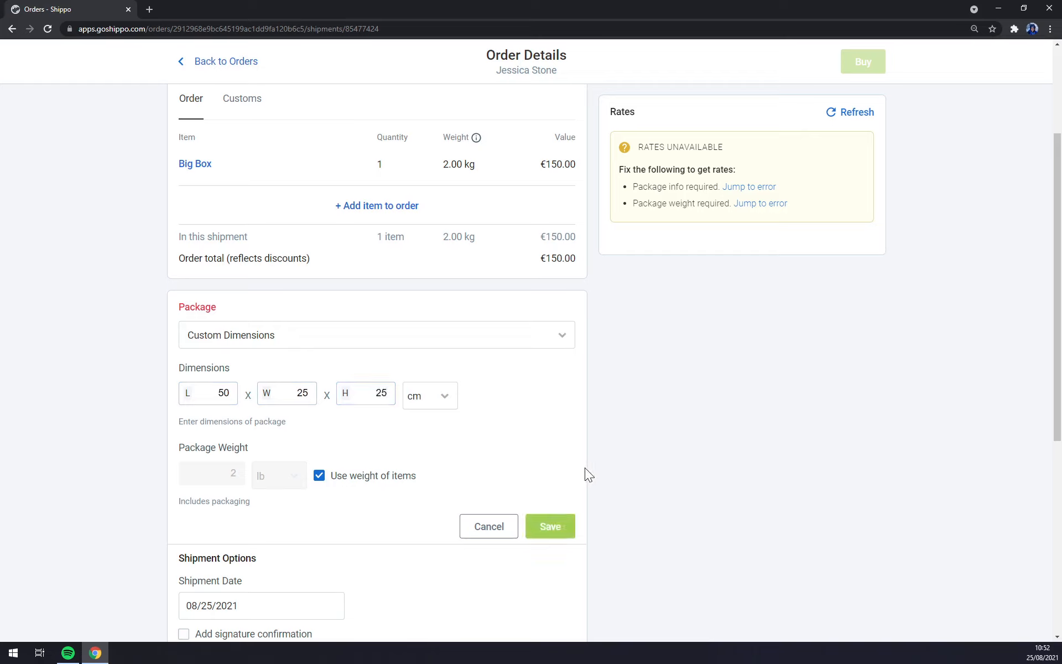
left_click(572, 529)
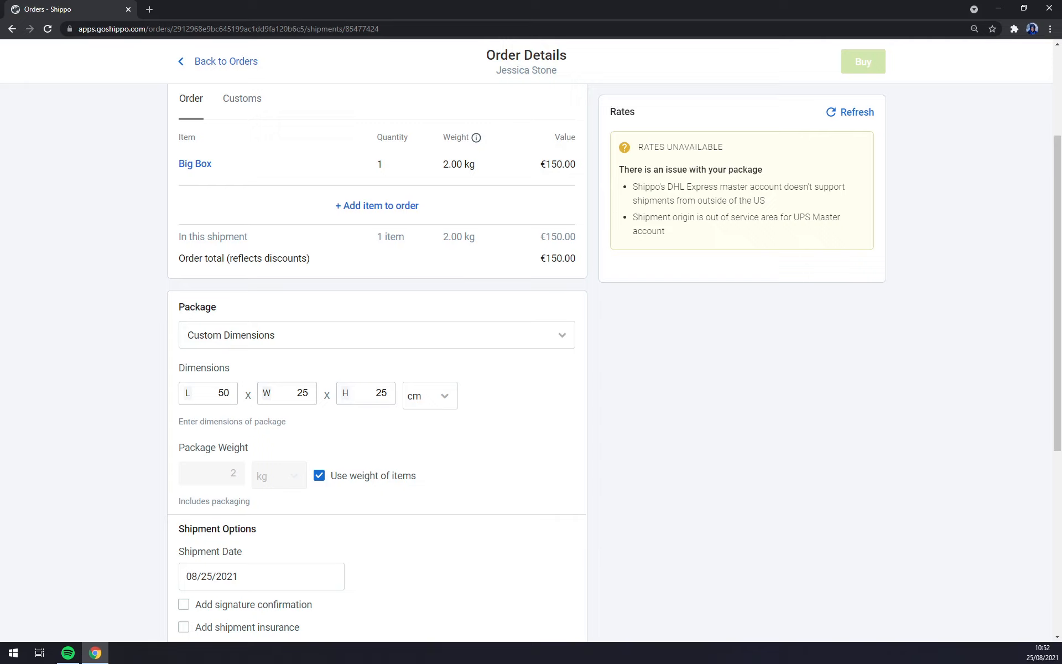
Step: Leave both signature confirmation and shipment insurance turned off, then scroll through the order details
scroll(553, 293, "down", 6)
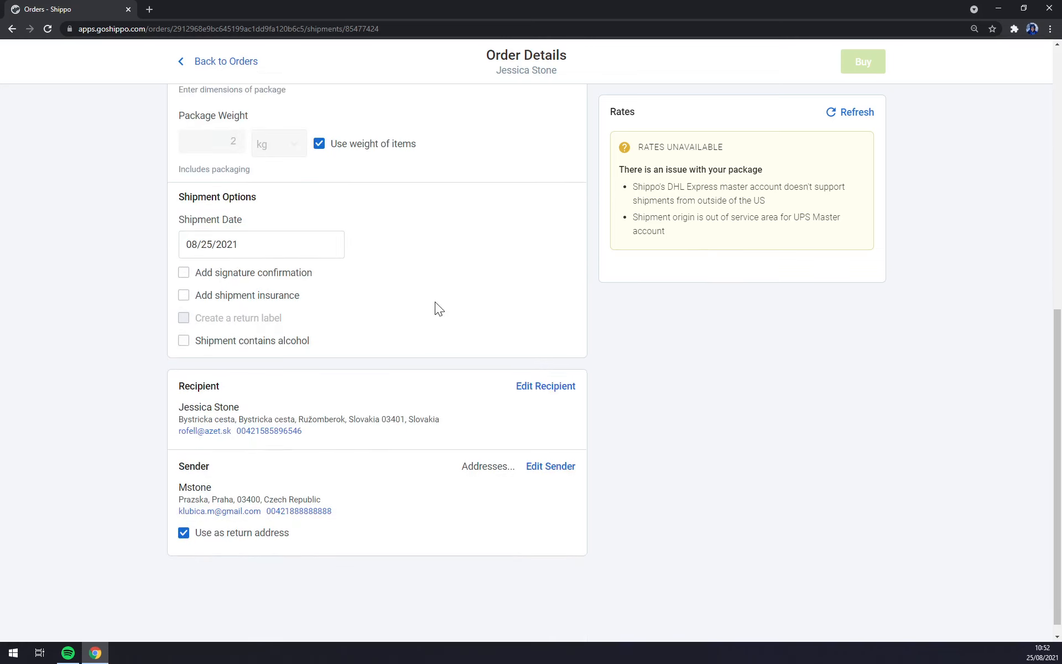
scroll(636, 232, "up", 3)
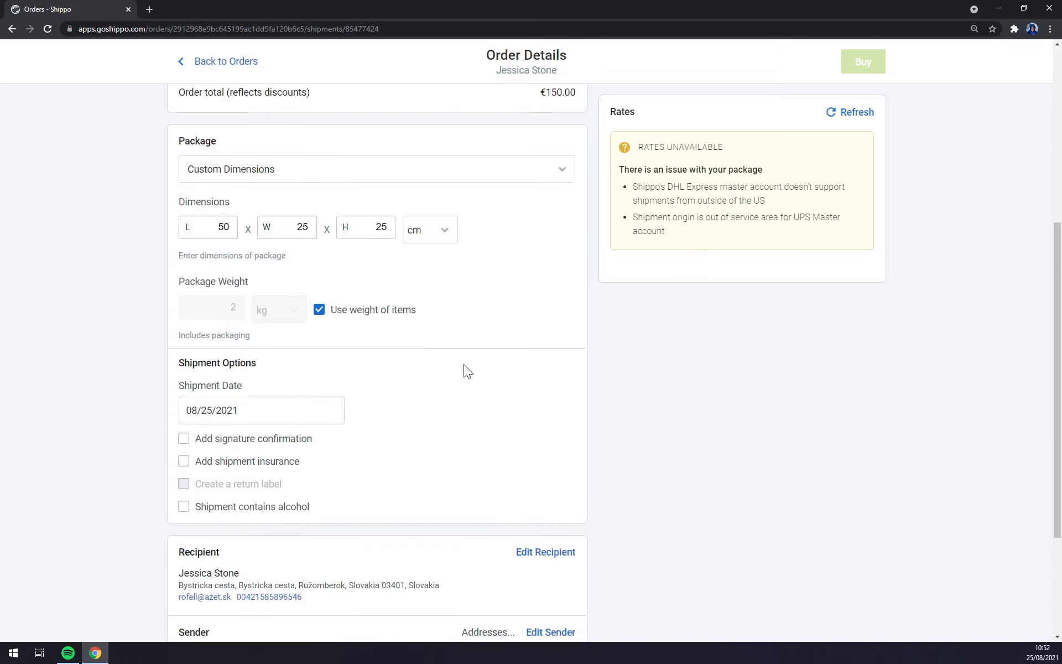
scroll(464, 367, "down", 3)
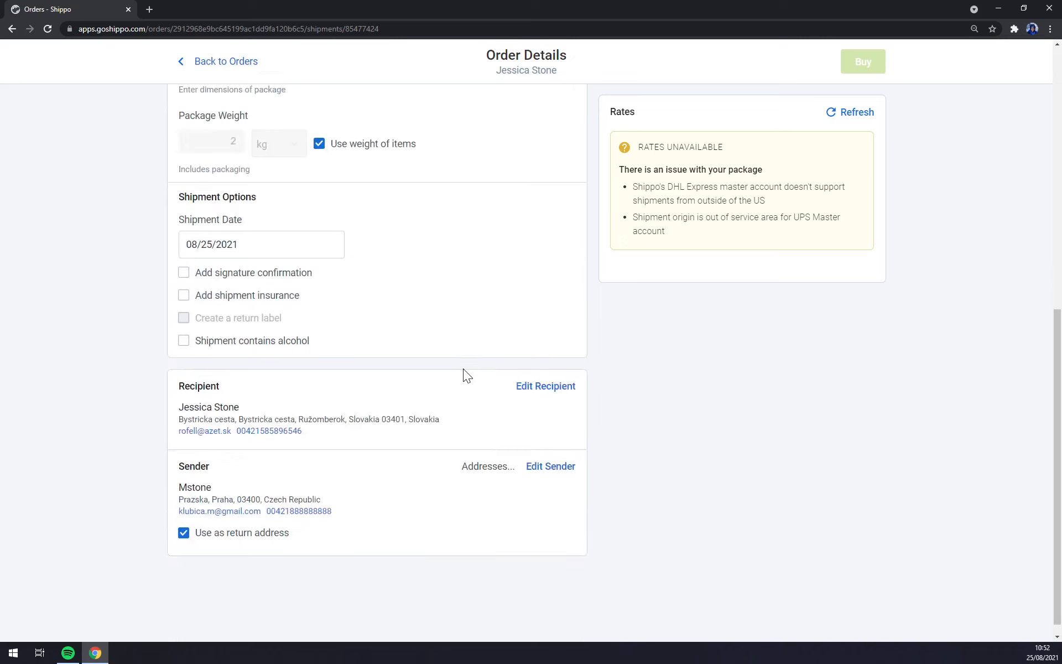
left_click(226, 275)
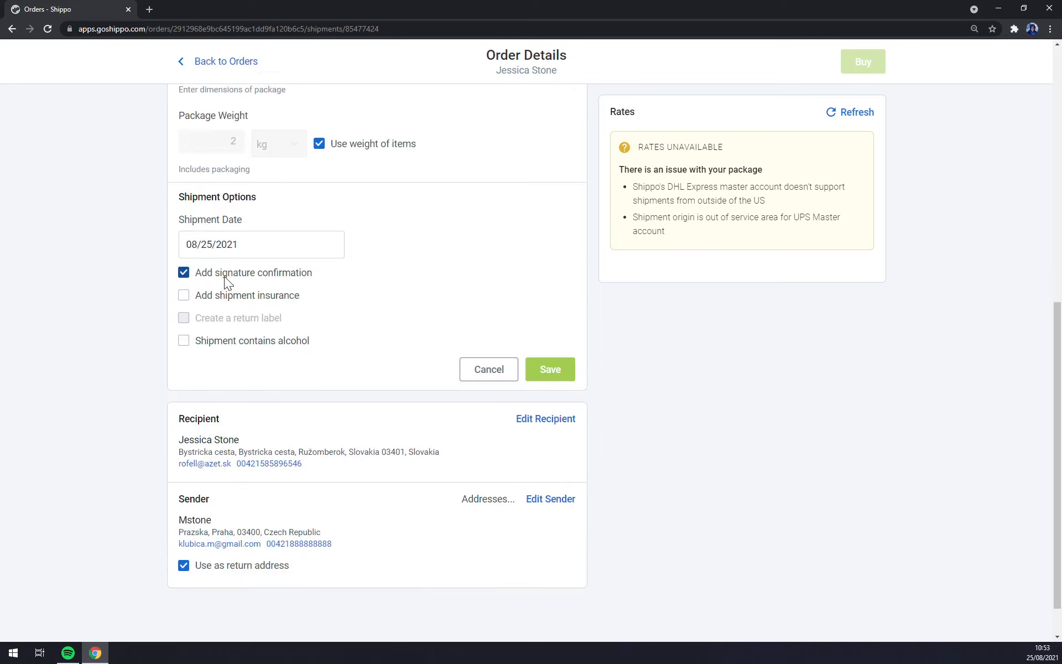
left_click(224, 276)
left_click(216, 296)
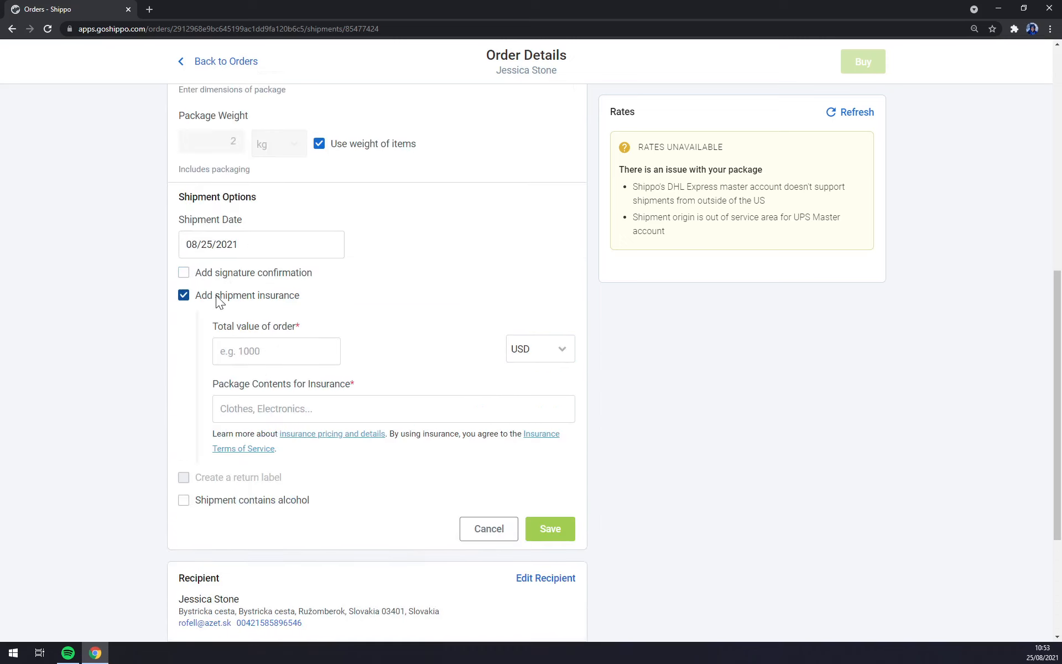
left_click(216, 295)
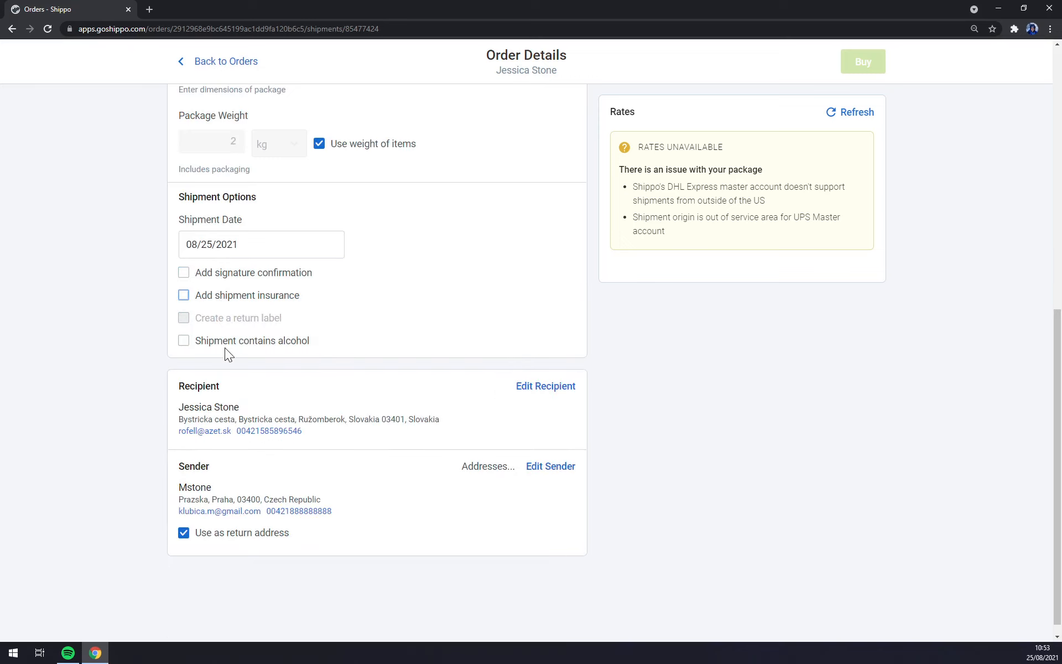
scroll(258, 352, "up", 9)
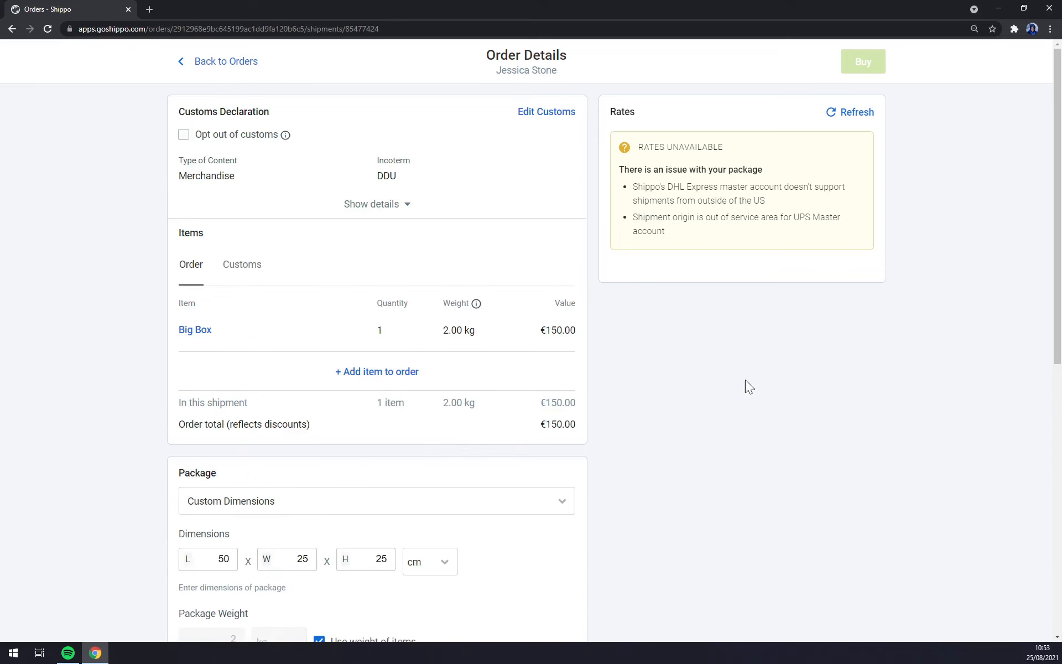
scroll(651, 412, "down", 8)
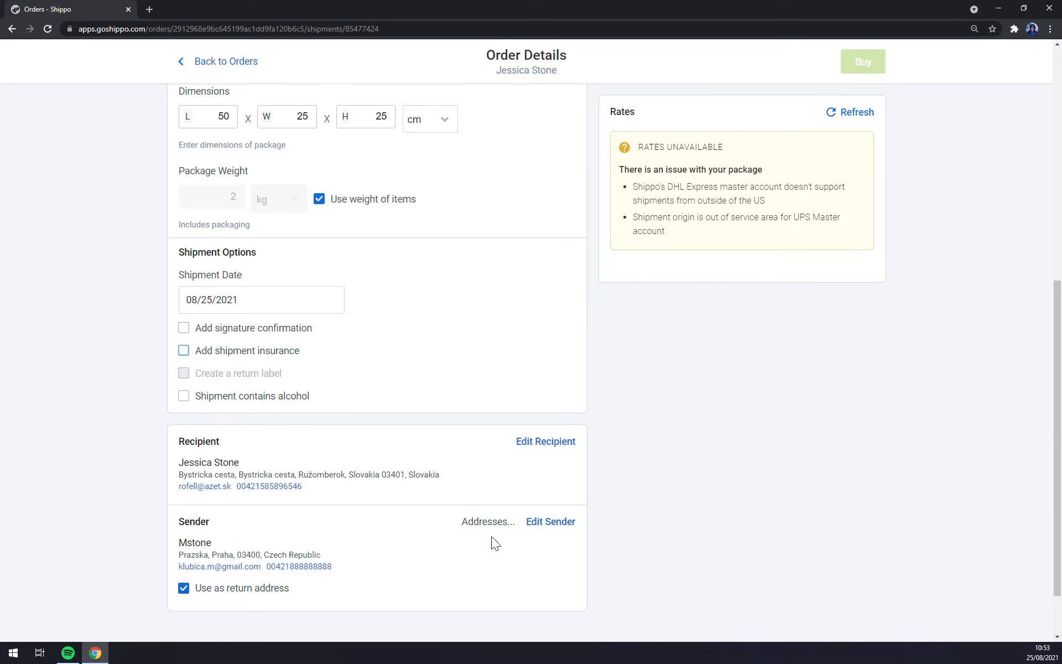
scroll(529, 483, "up", 8)
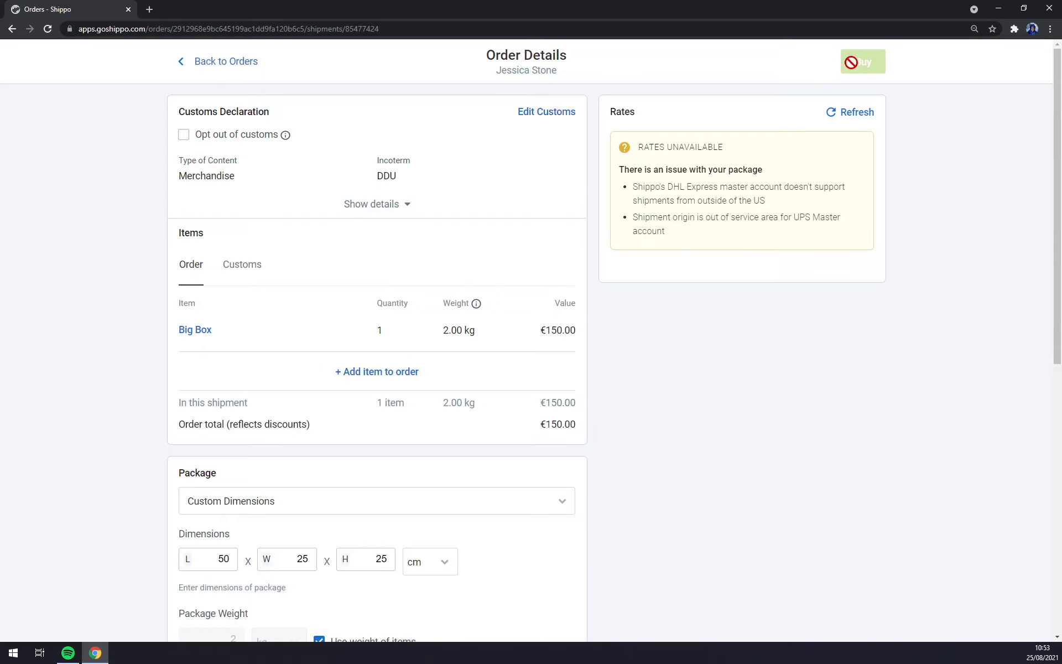
Step: Return to the Orders list and briefly reopen the recipient's order details
left_click(210, 62)
mouse_move(494, 386)
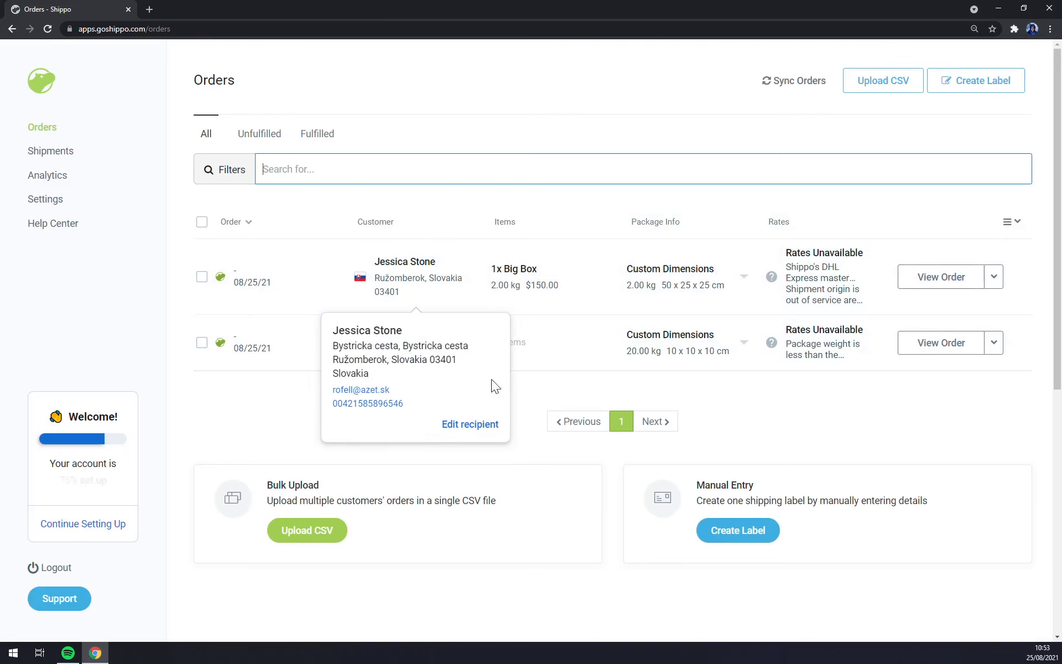
left_click(441, 275)
left_click(12, 28)
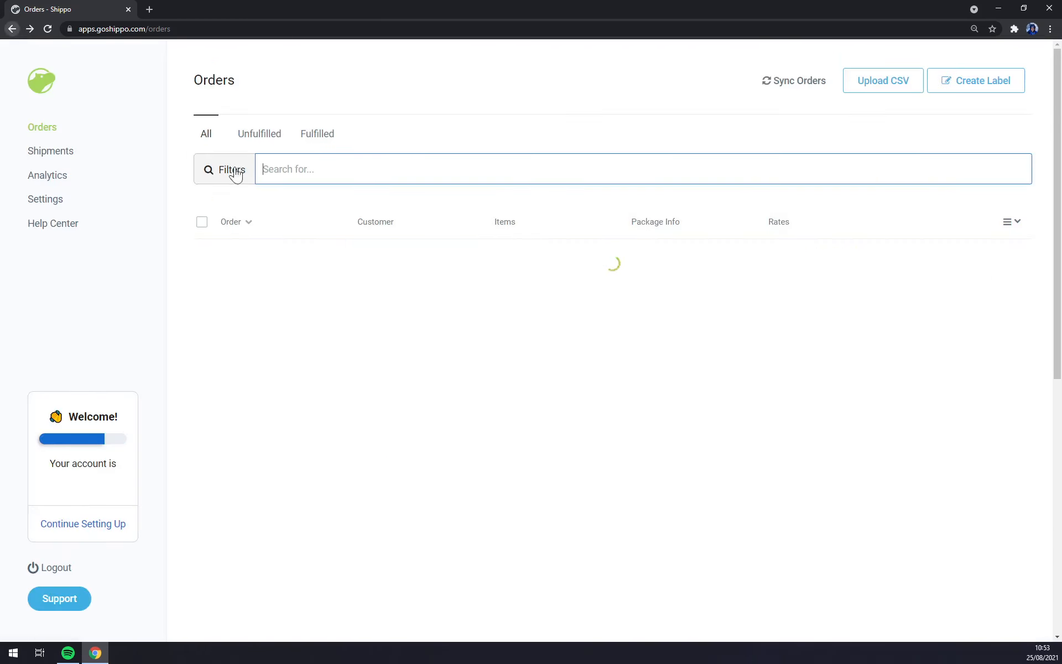
Step: Select the recipient's order and view the Edit Address, Shipment Options and Package Info options
left_click(202, 276)
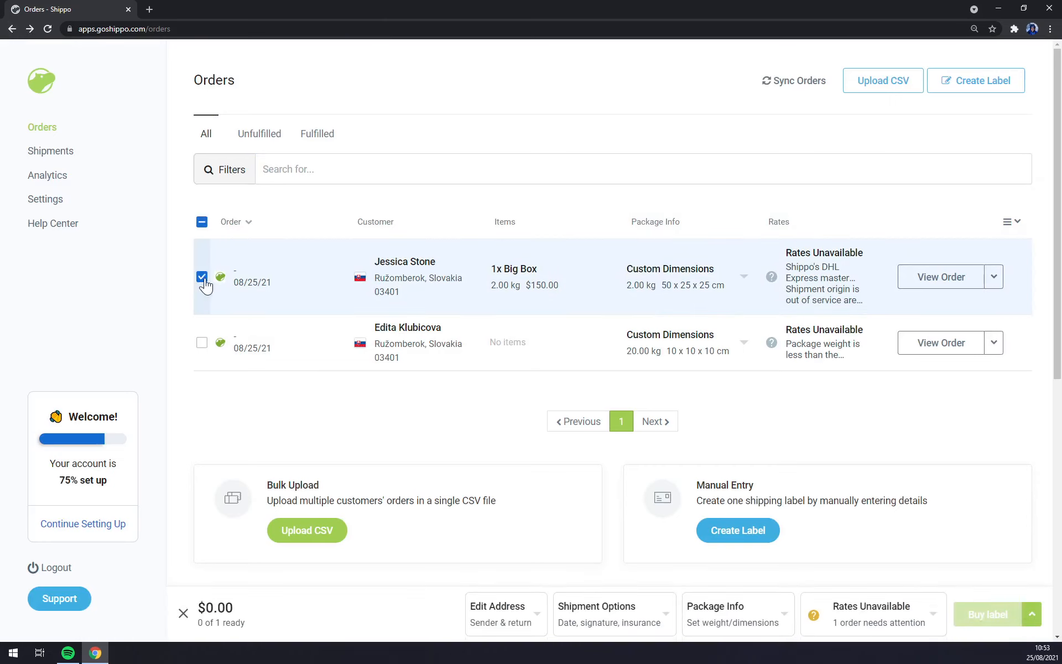
left_click(201, 279)
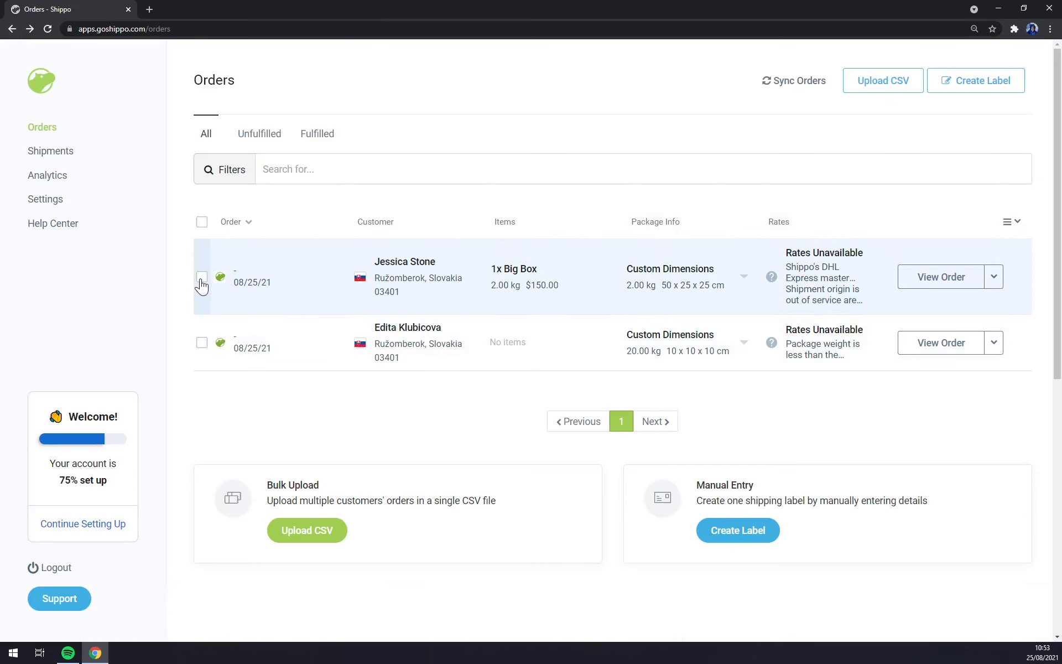
left_click(201, 278)
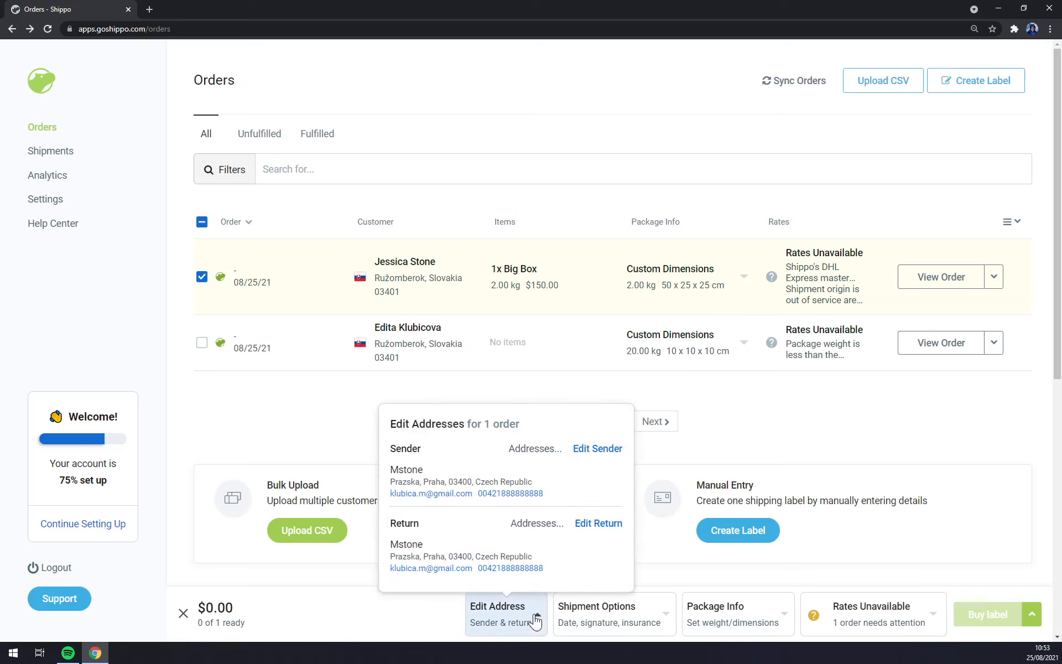
mouse_move(662, 624)
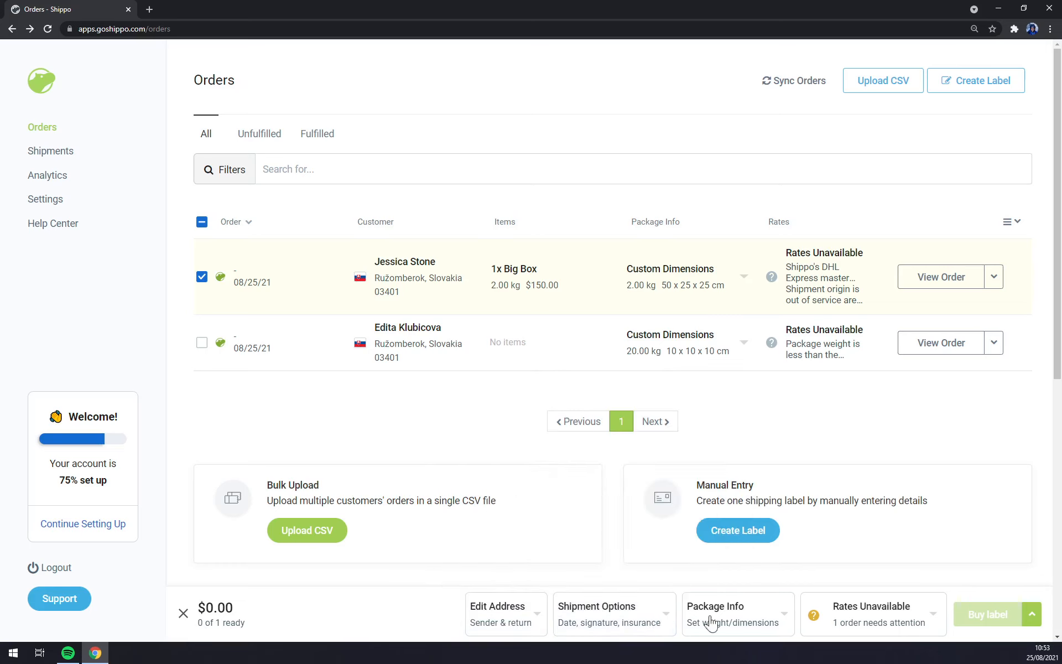
mouse_move(783, 621)
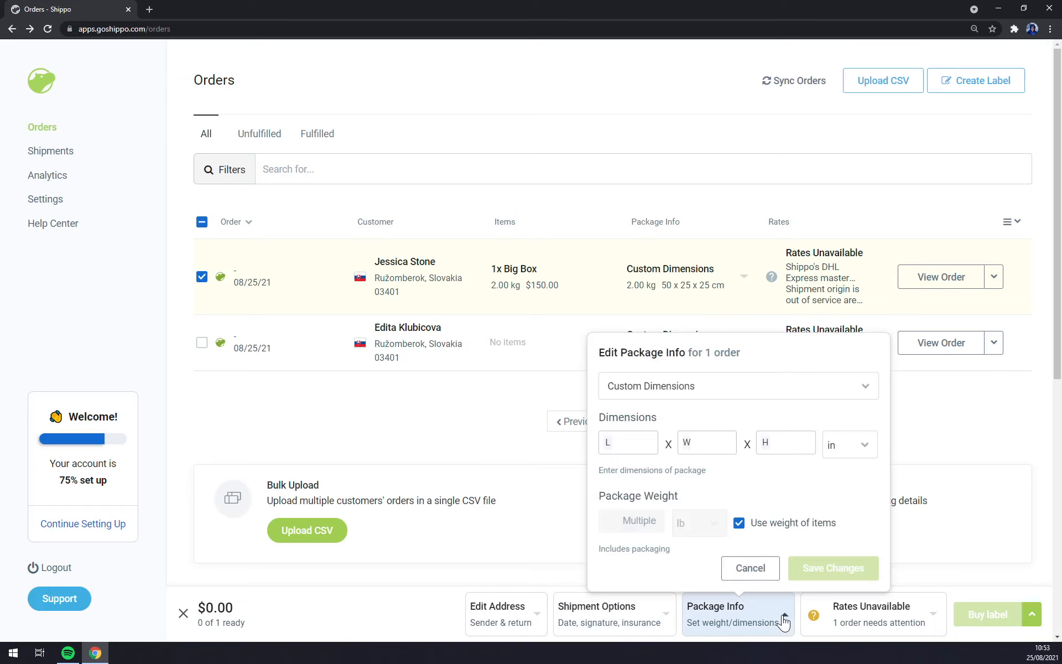
mouse_move(929, 621)
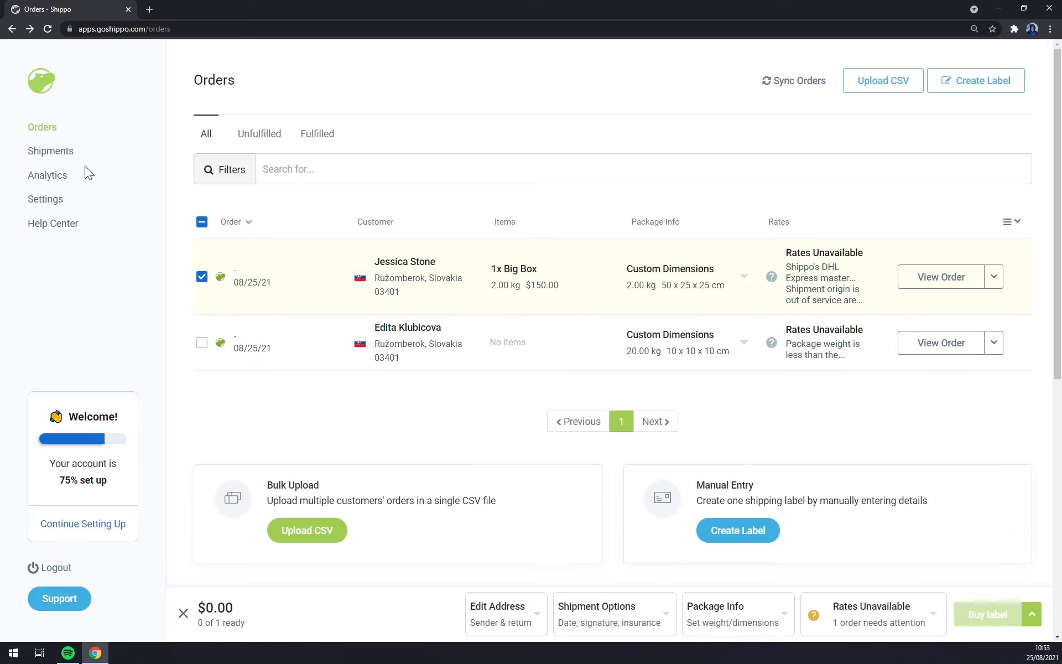
left_click(70, 158)
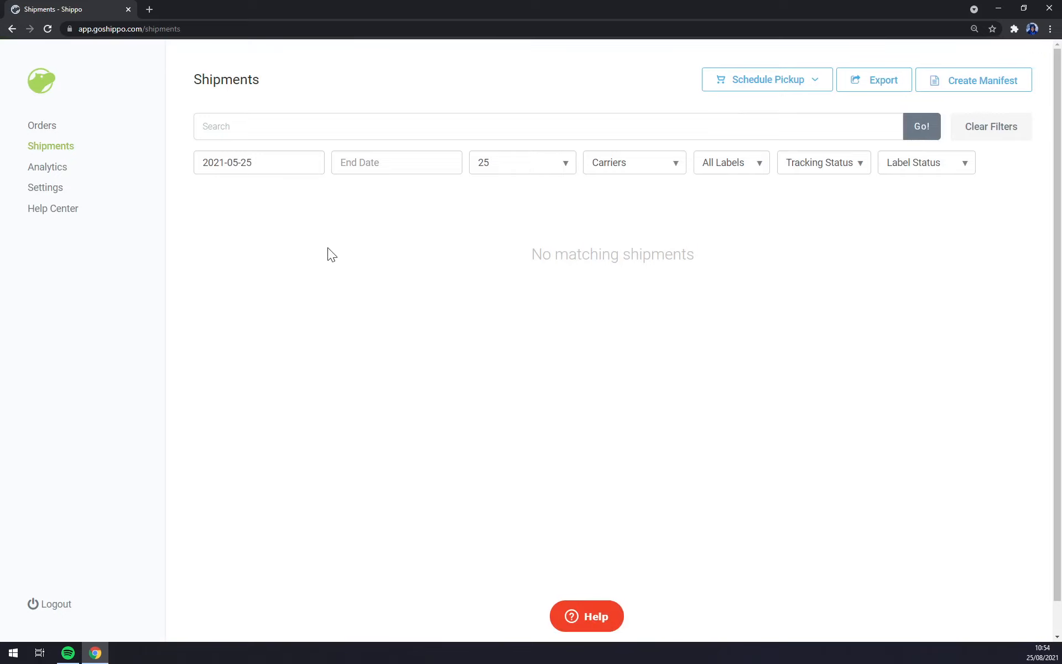
Step: Try scheduling a USPS pickup and dismiss the no-packages message
left_click(797, 77)
left_click(576, 82)
left_click(746, 82)
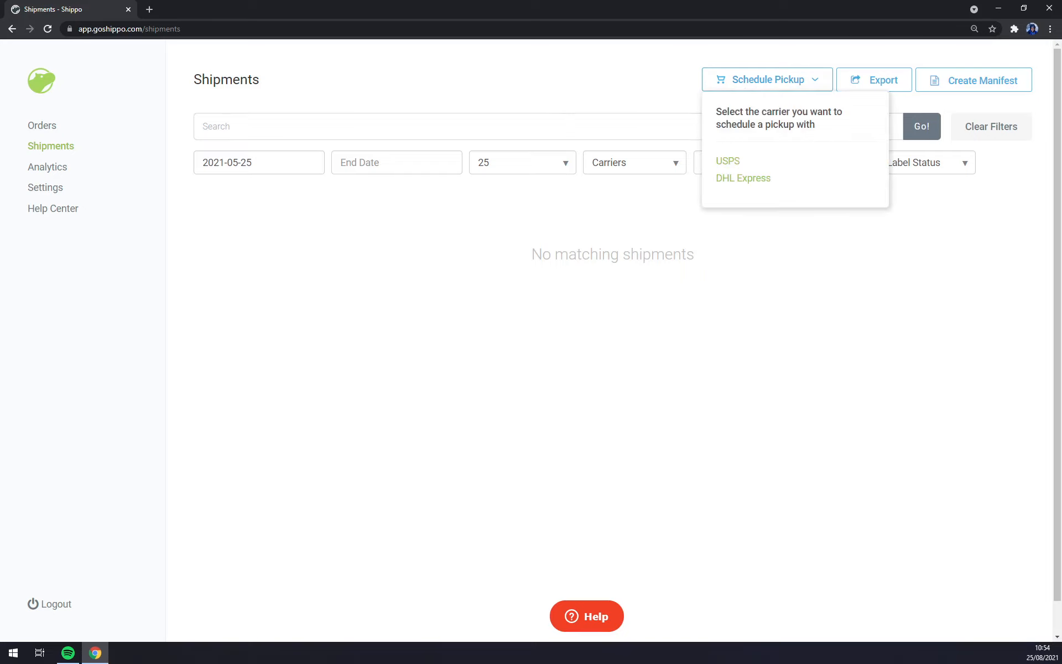
left_click(728, 161)
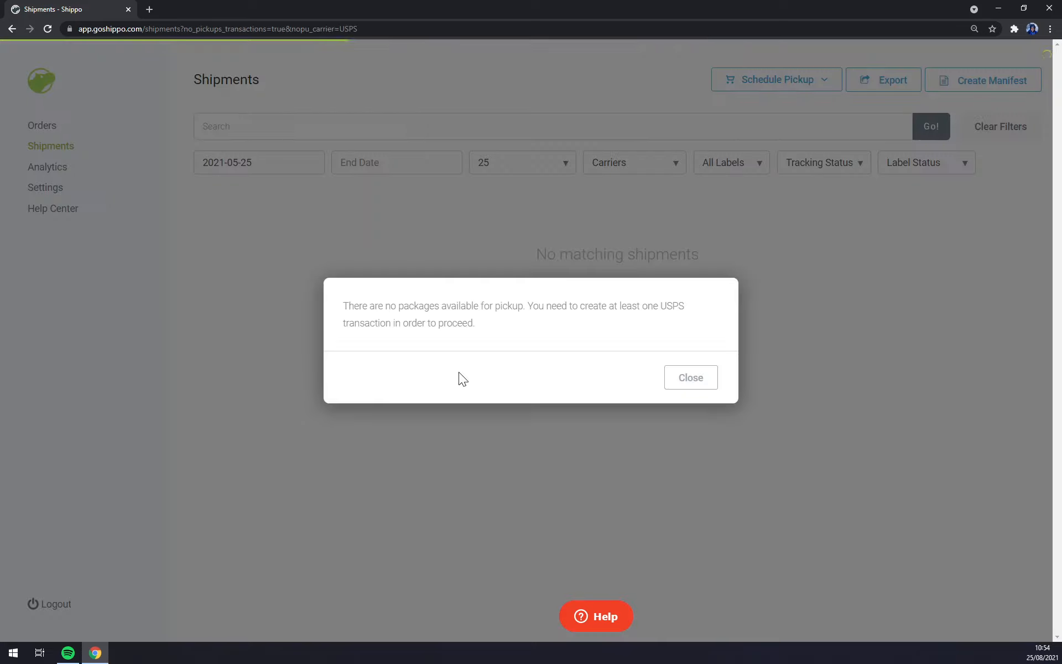
left_click(698, 380)
Step: Try a DHL Express pickup, dismiss the no-packages message, and go to Analytics
left_click(770, 84)
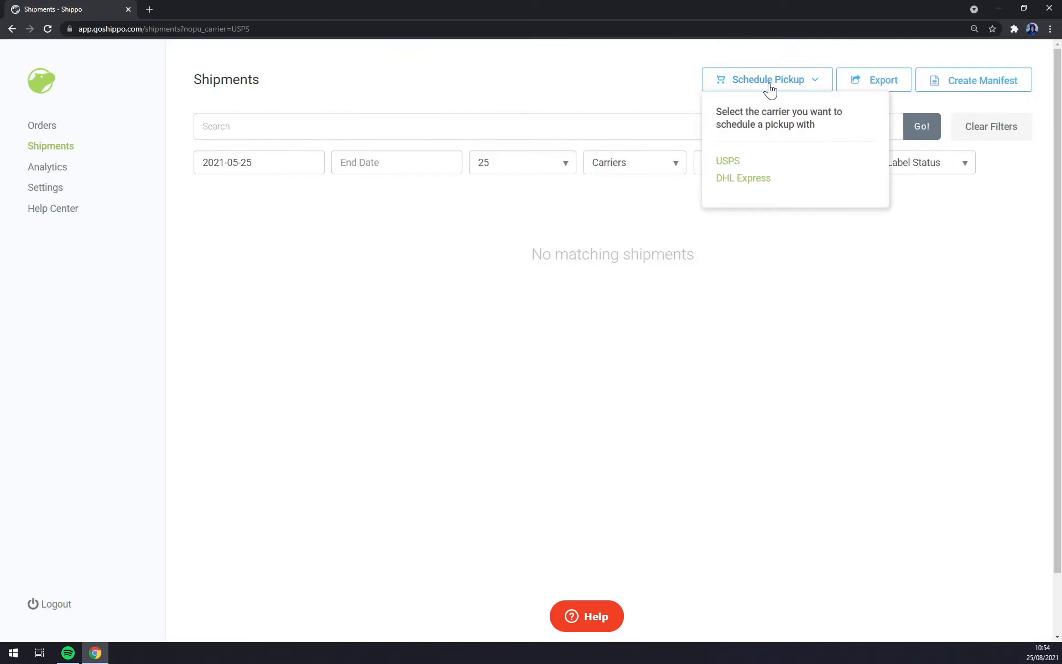
left_click(745, 178)
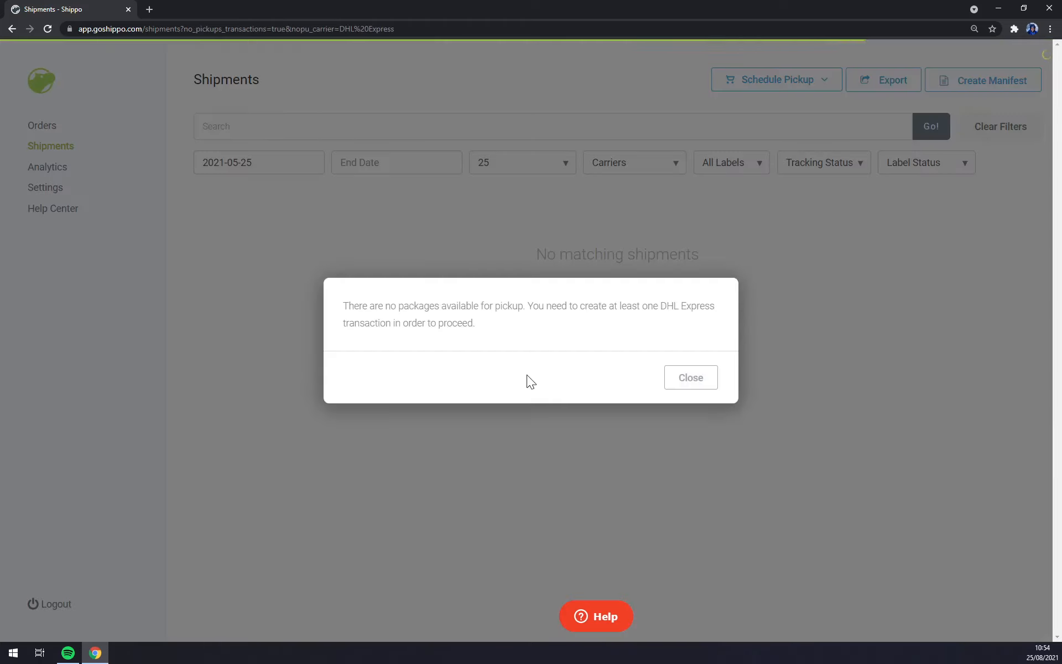
left_click(685, 380)
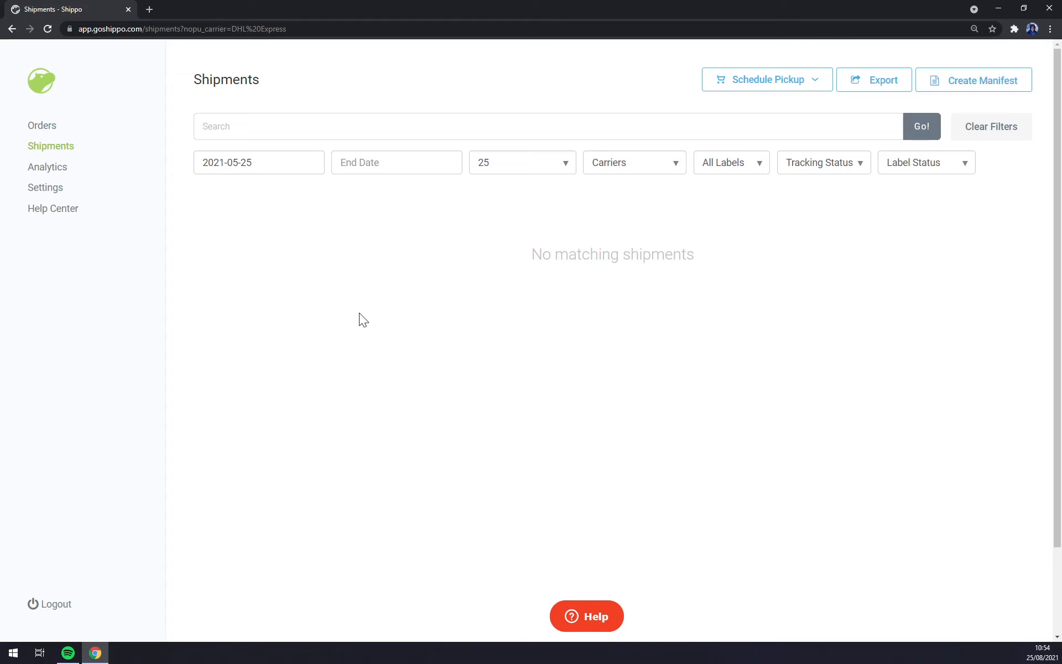
left_click(35, 172)
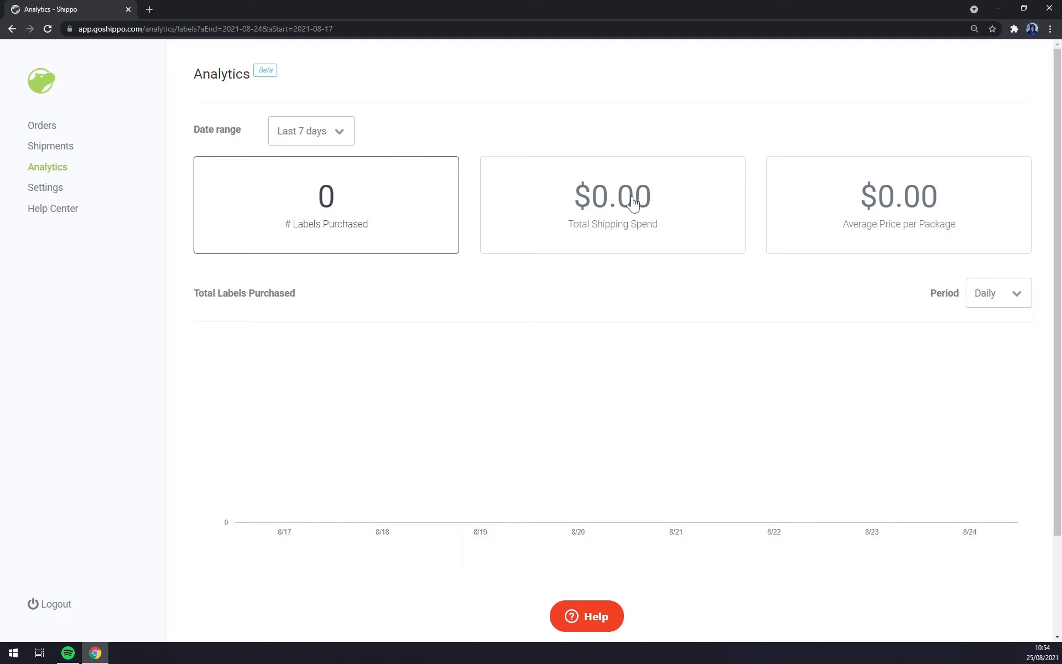
Step: View analytics for the last 30 days, the last 60 days, then a custom range
left_click(288, 134)
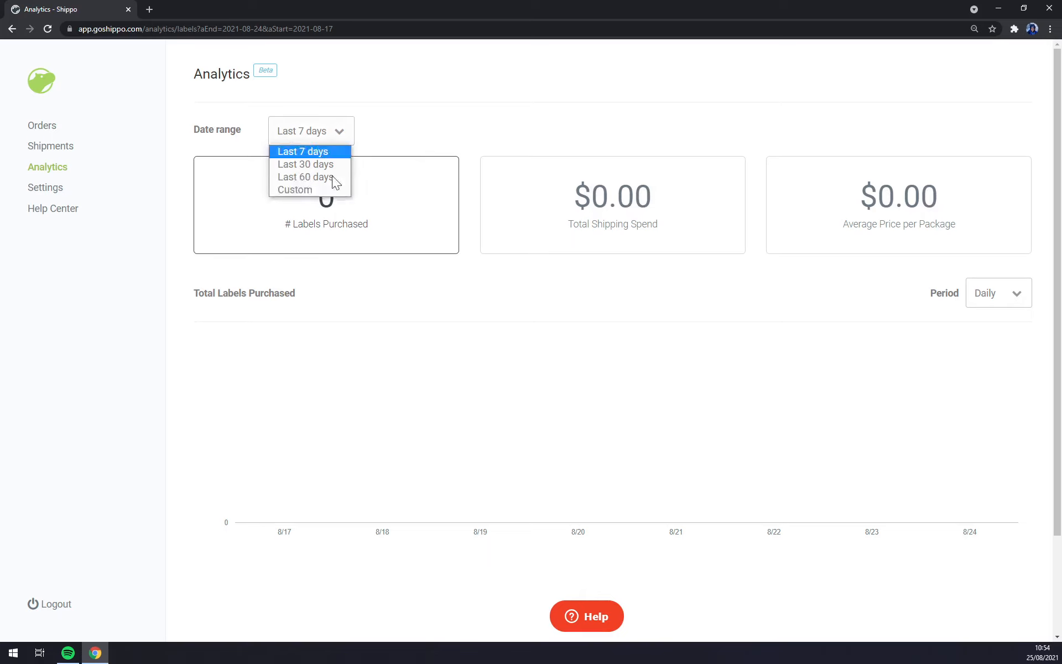
left_click(303, 165)
left_click(338, 141)
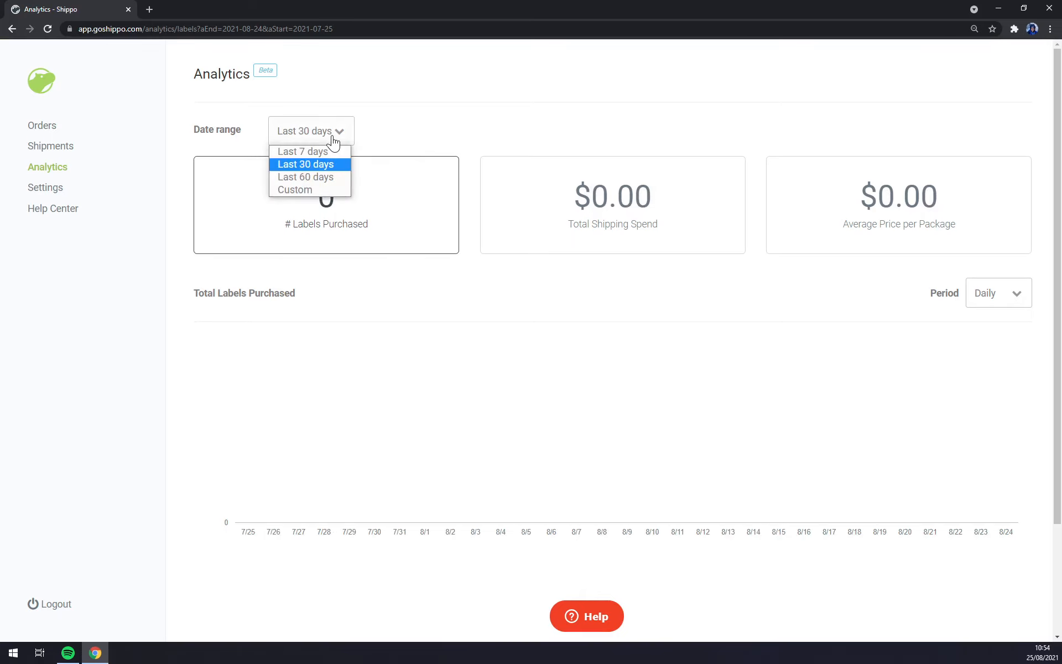
left_click(321, 178)
left_click(343, 141)
left_click(313, 191)
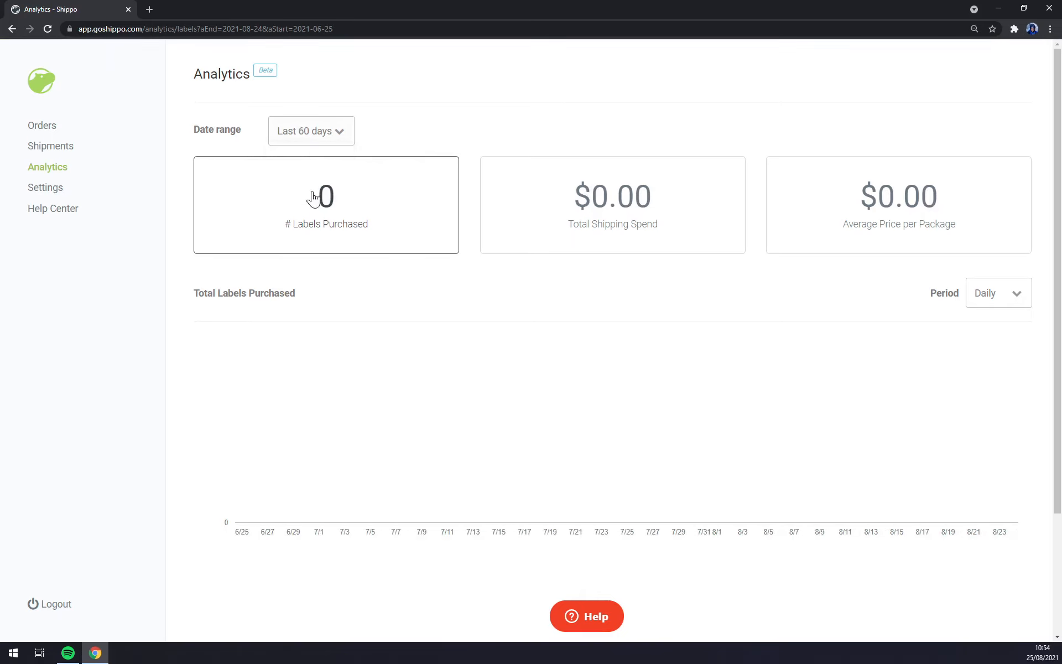
Step: Check the custom range dates, revert to Last 7 days, and return to Orders
left_click(471, 131)
left_click(395, 131)
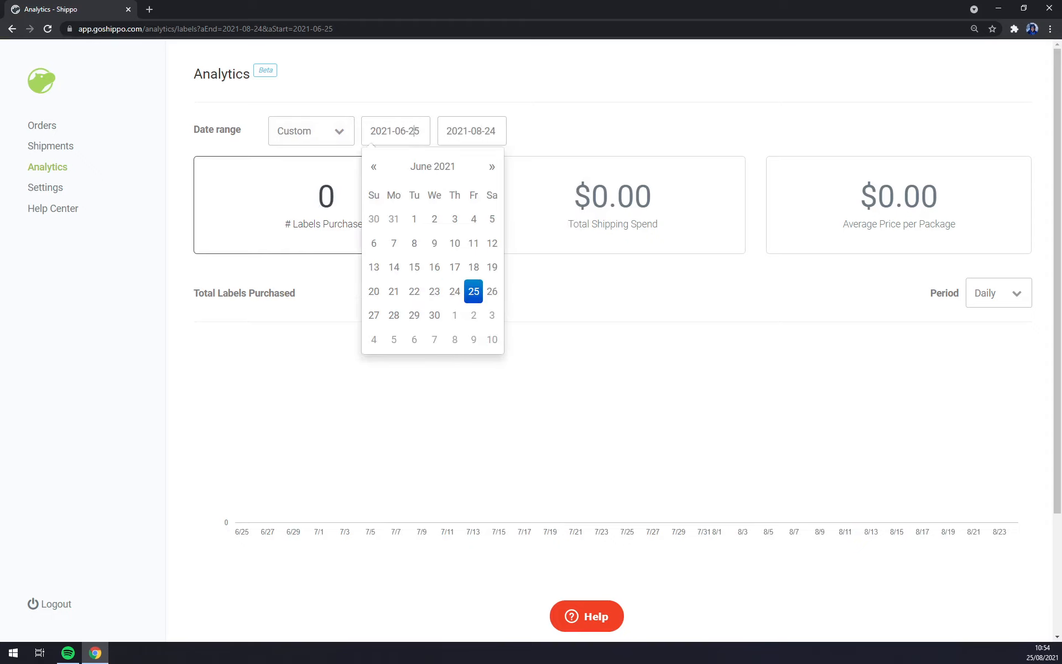
left_click(339, 131)
left_click(280, 153)
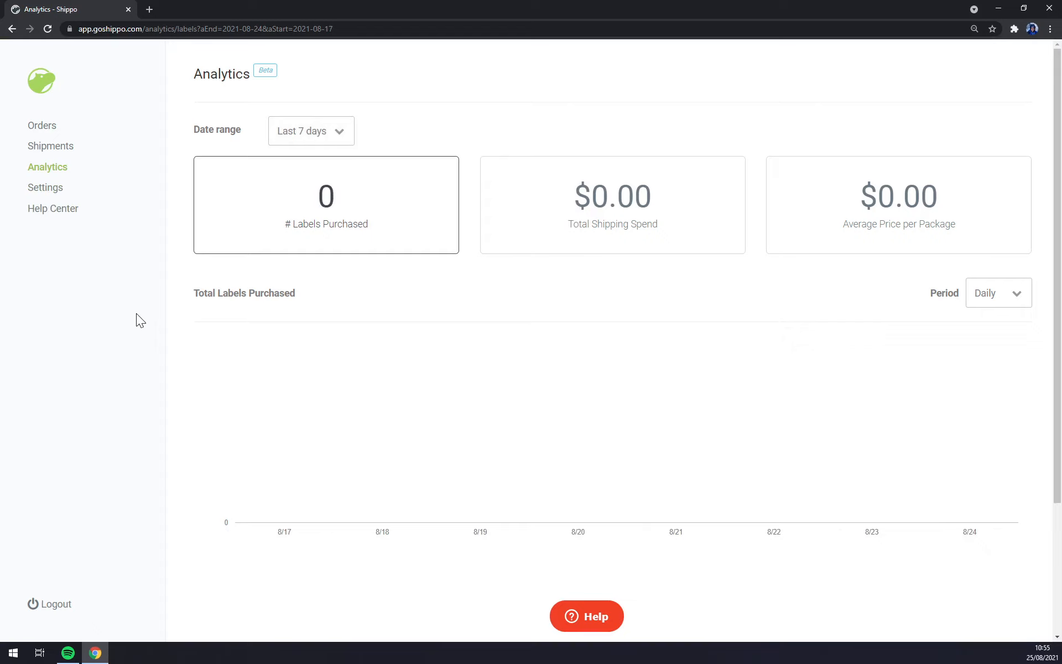
left_click(41, 128)
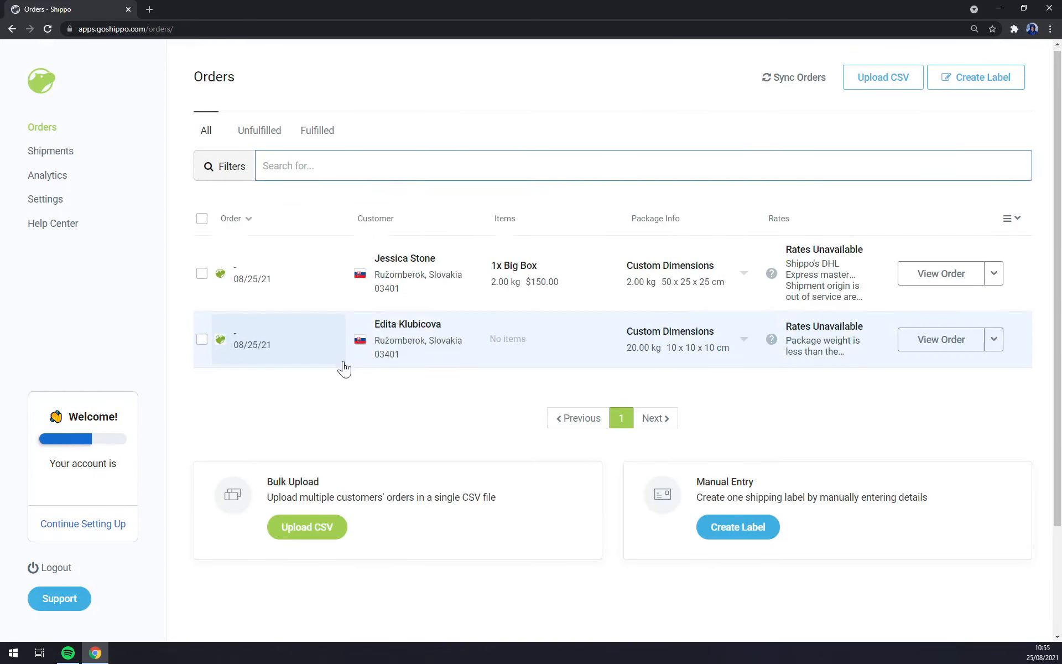
Step: Scroll down the Orders page and log out of the Shippo account
scroll(365, 376, "down", 3)
left_click(332, 438)
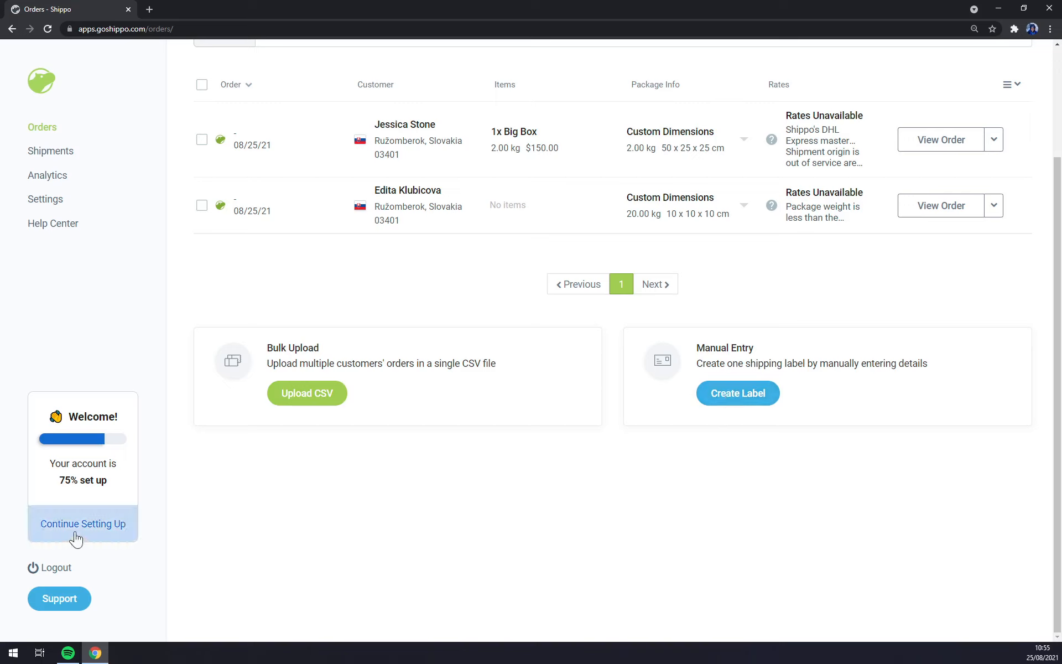
left_click(57, 568)
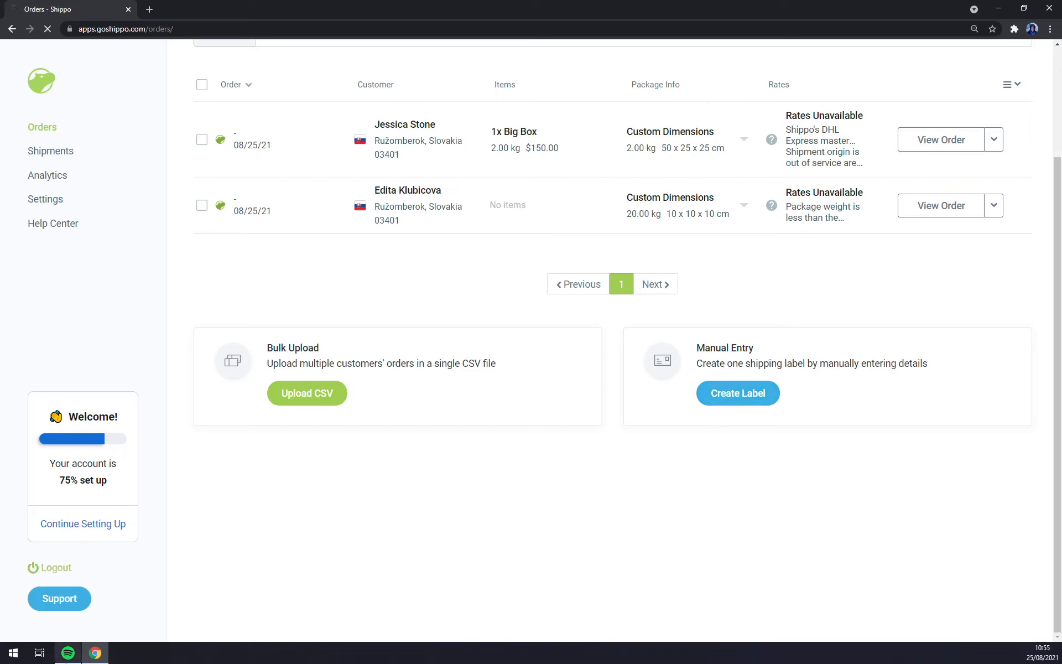